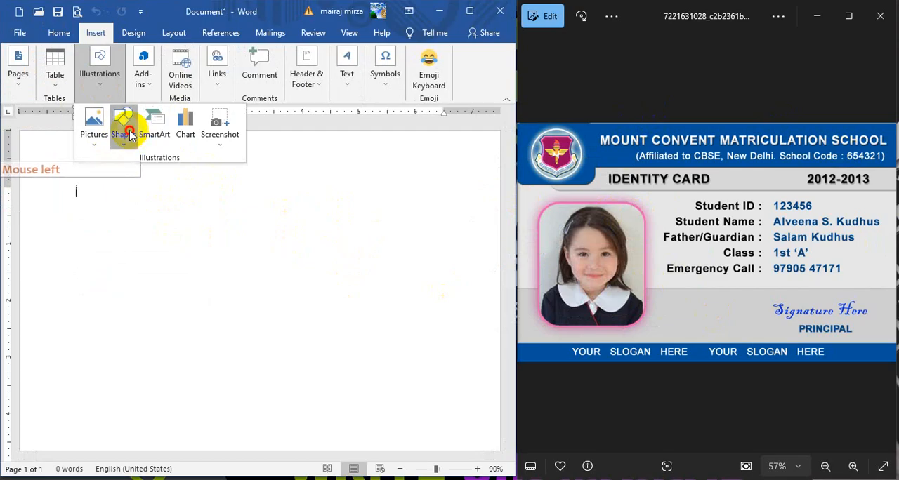
Step: Draw a rectangle for the card background, about 6.5 inches wide and 4.1 inches tall, and position it centrally on the page
{"action": "left_click", "coordinate": [123, 135]}
{"action": "left_click", "coordinate": [154, 172]}
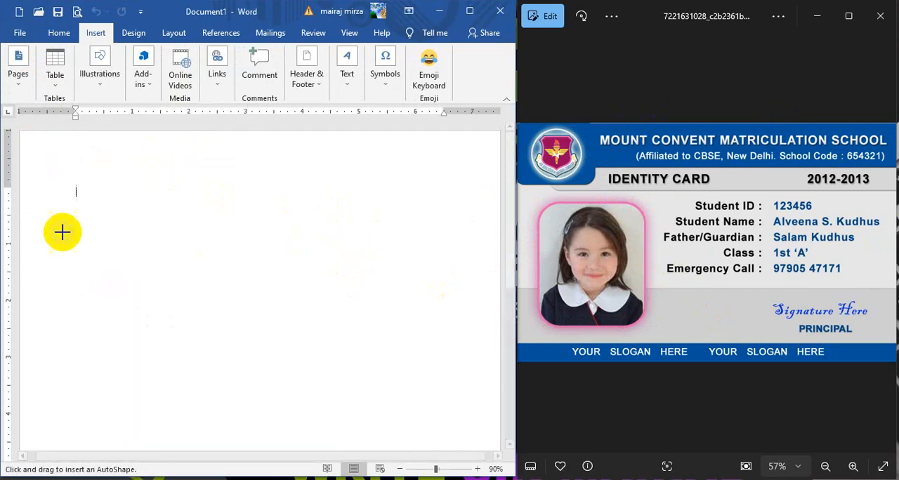
{"action": "mouse_move", "coordinate": [74, 219]}
{"action": "left_mouse_down"}
{"action": "mouse_move", "coordinate": [291, 370]}
{"action": "mouse_move", "coordinate": [445, 427]}
{"action": "left_mouse_up"}
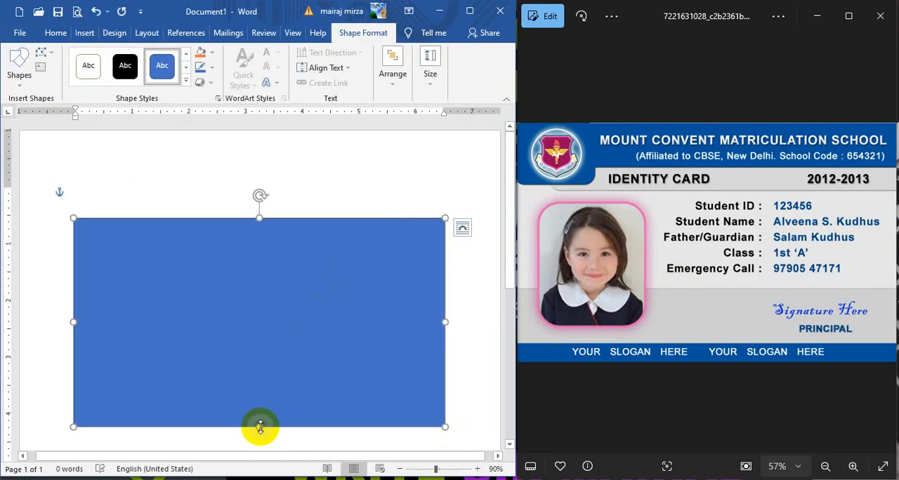
{"action": "left_click_drag", "start_coordinate": [259, 427], "coordinate": [261, 437]}
{"action": "left_click_drag", "start_coordinate": [258, 220], "coordinate": [259, 210]}
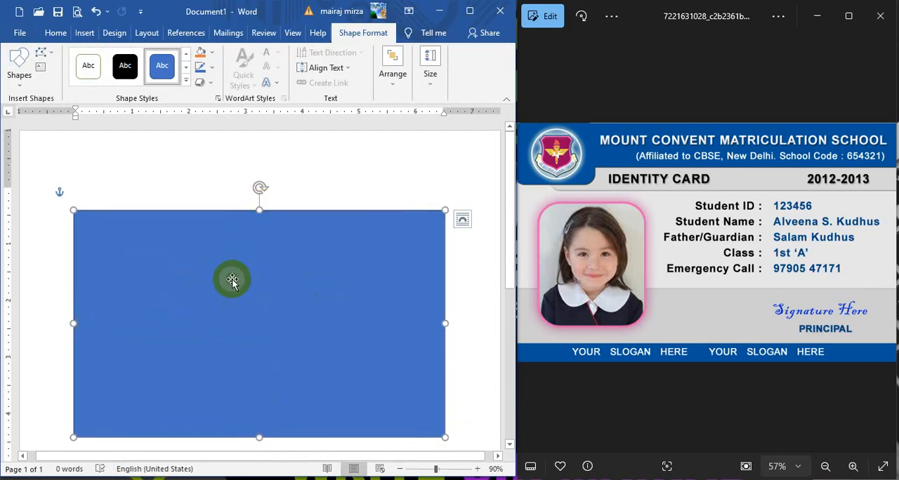
{"action": "left_click_drag", "start_coordinate": [228, 296], "coordinate": [252, 289]}
{"action": "scroll", "coordinate": [239, 297], "scroll_direction": "down", "scroll_amount": 1}
{"action": "left_click_drag", "start_coordinate": [255, 408], "coordinate": [255, 412]}
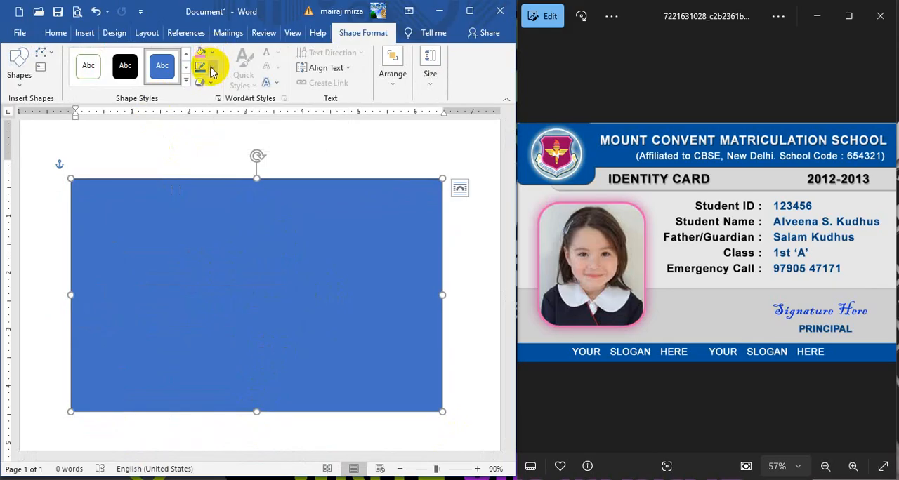
Step: Remove the outline from the card background rectangle
{"action": "left_click", "coordinate": [213, 73]}
{"action": "left_click", "coordinate": [235, 179]}
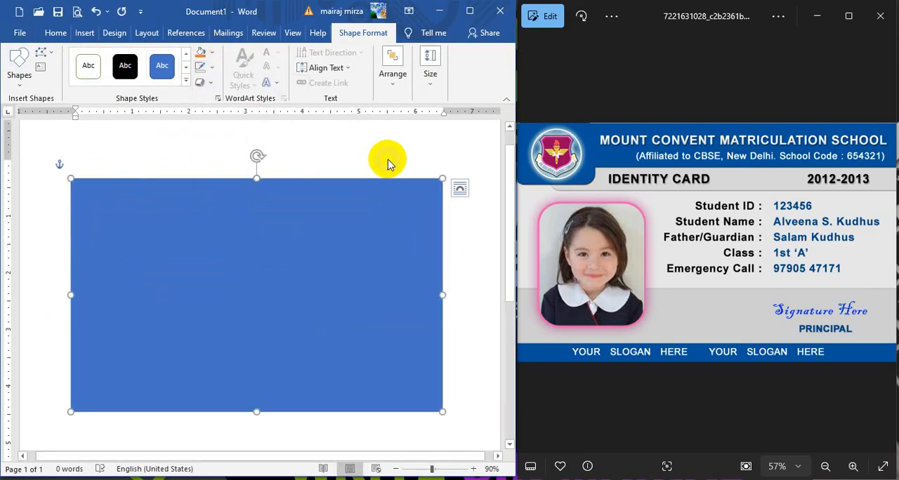
{"action": "left_click", "coordinate": [357, 221]}
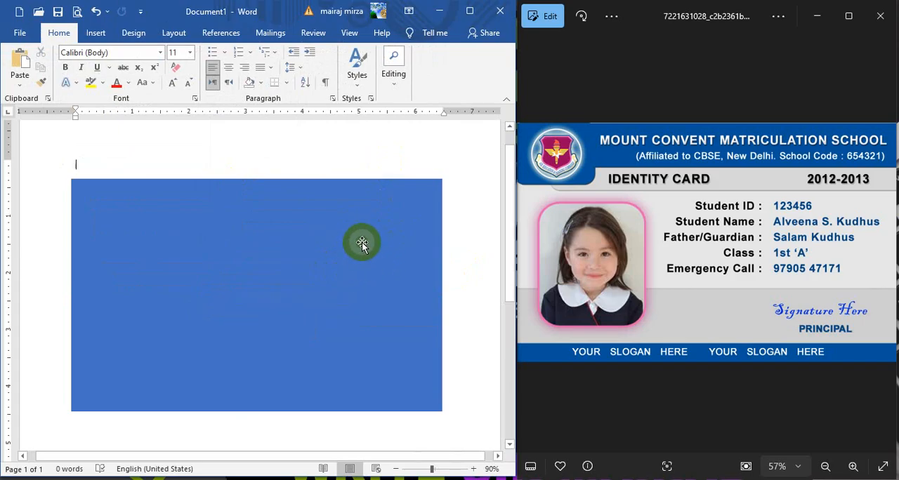
Step: Duplicate the blue rectangle and move the copy down so it overlaps the lower part of the original
{"action": "left_click", "coordinate": [351, 247]}
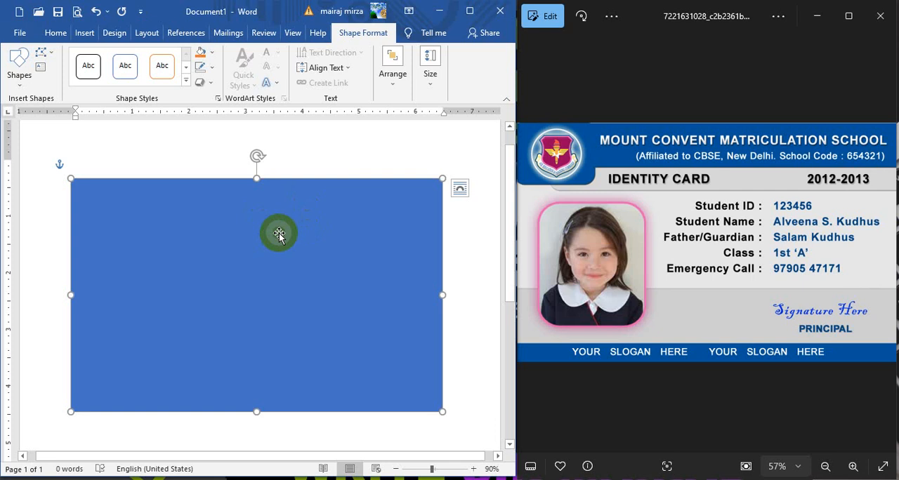
{"action": "key", "text": "ctrl+d"}
{"action": "left_click_drag", "start_coordinate": [280, 229], "coordinate": [275, 289]}
Step: Fill the original rectangle with White, Background 1, Darker 15%
{"action": "left_click", "coordinate": [364, 208]}
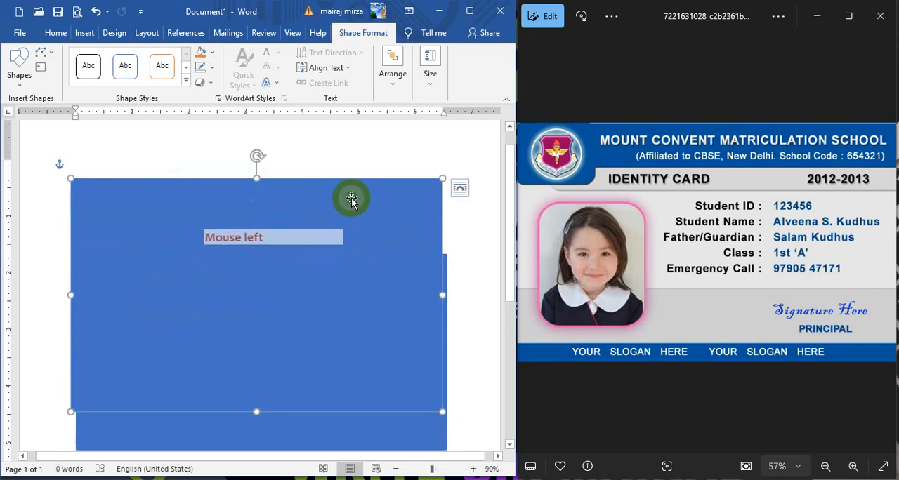
{"action": "left_click", "coordinate": [209, 53]}
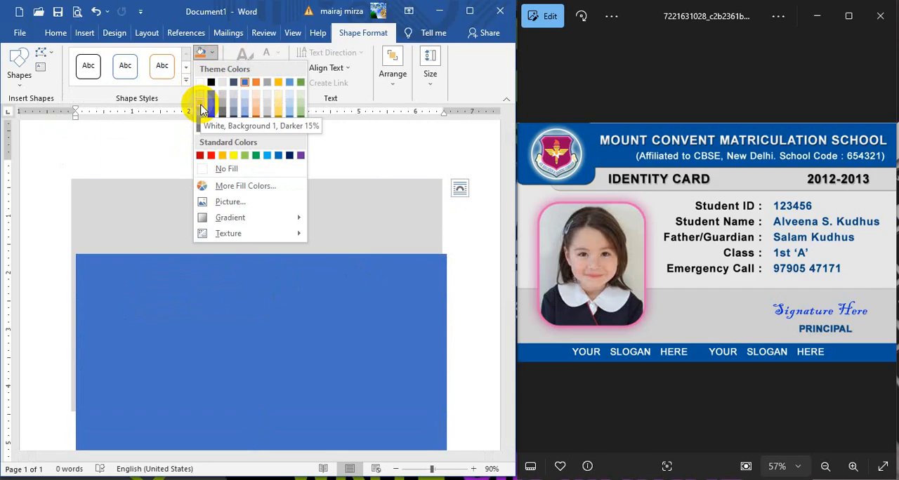
{"action": "left_click", "coordinate": [202, 110]}
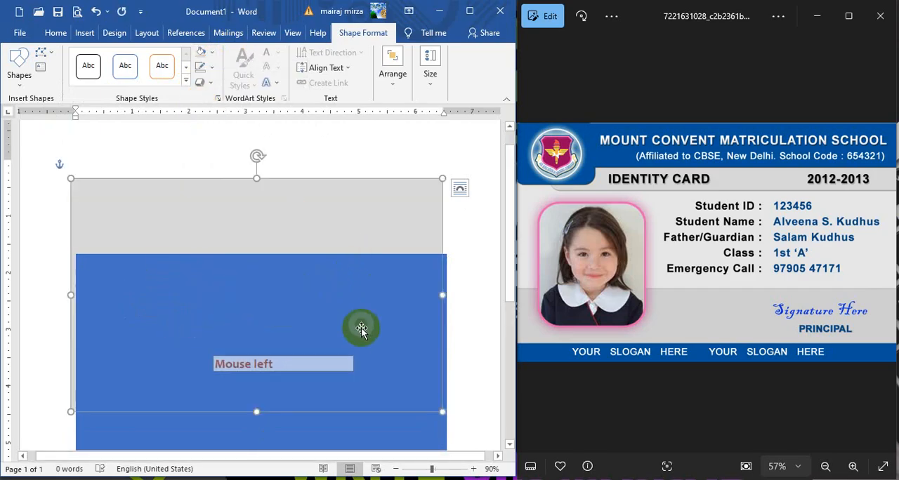
Step: Shrink the blue copy to a band about 0.9 inches tall and align it with the gray card's top edge and sides
{"action": "left_click", "coordinate": [381, 427]}
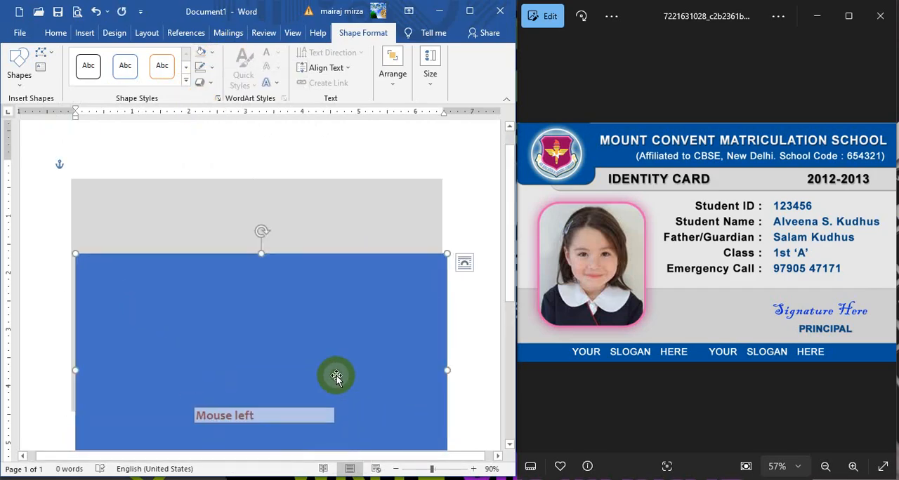
{"action": "left_click_drag", "start_coordinate": [312, 344], "coordinate": [305, 283]}
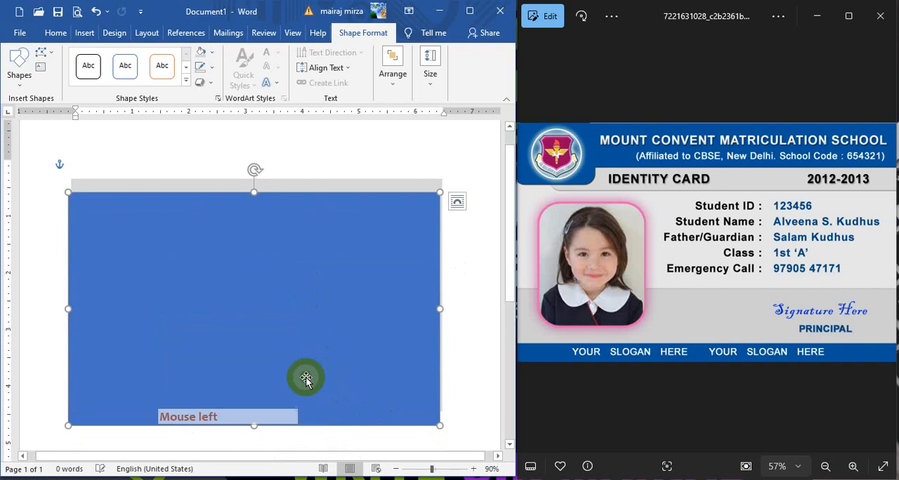
{"action": "left_click_drag", "start_coordinate": [255, 425], "coordinate": [238, 243]}
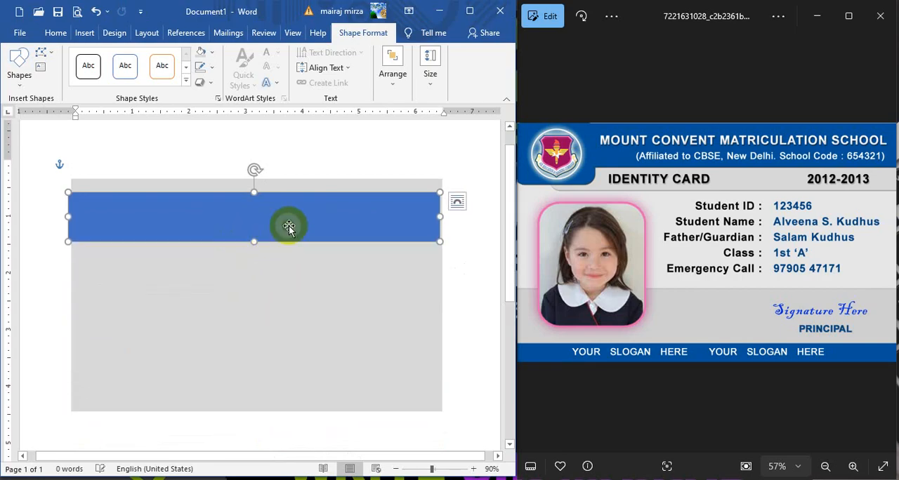
{"action": "left_click_drag", "start_coordinate": [307, 218], "coordinate": [310, 208]}
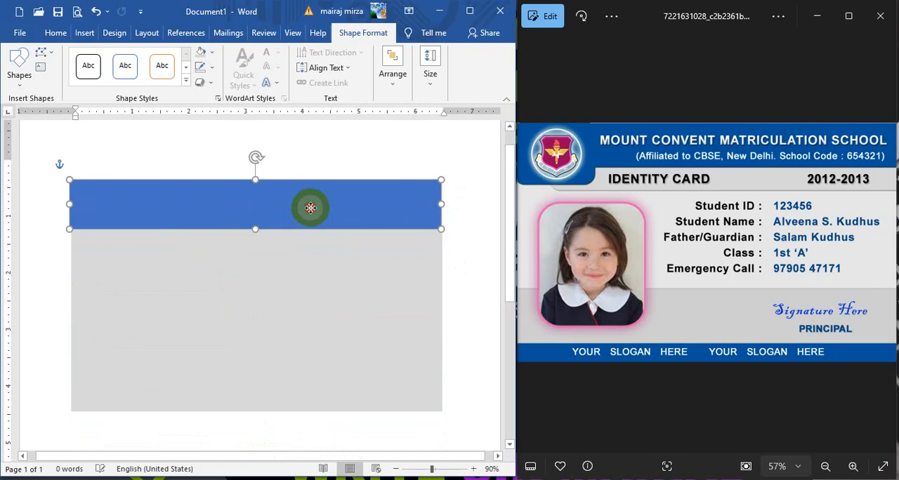
{"action": "left_click", "coordinate": [469, 255]}
{"action": "left_click", "coordinate": [305, 205]}
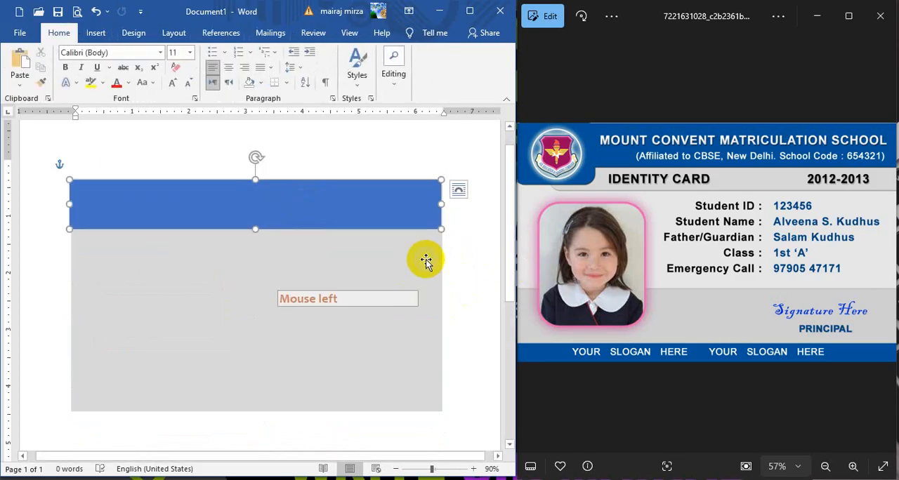
{"action": "key", "text": "Right"}
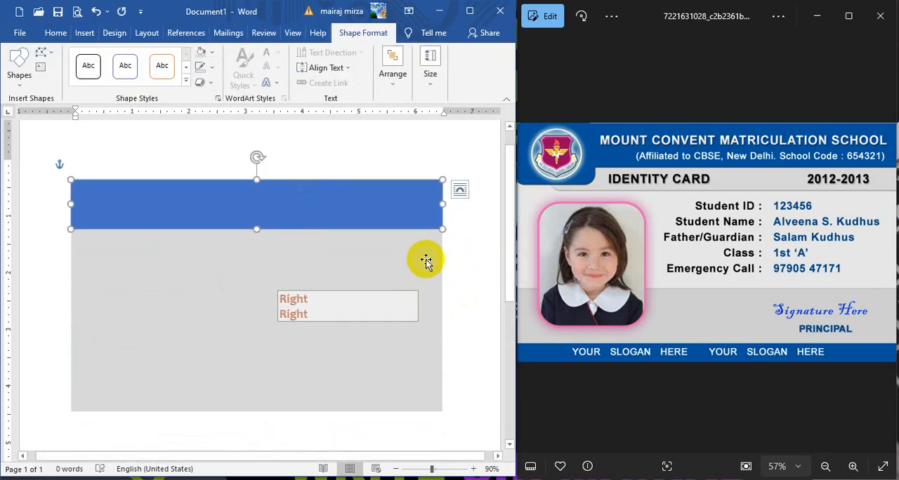
{"action": "left_click", "coordinate": [474, 220]}
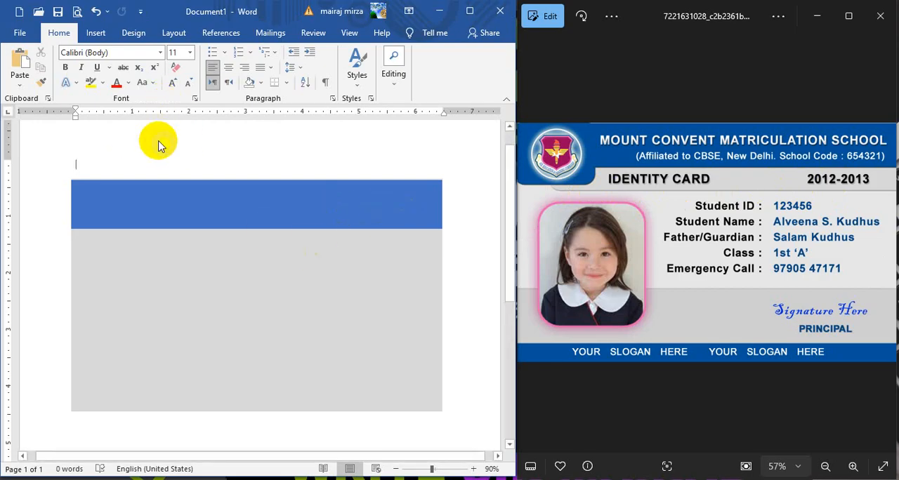
Step: Draw a Rectangle: Top Corners Rounded shape about 1.4 by 2.3 inches on the gray area of the card
{"action": "left_click", "coordinate": [100, 39]}
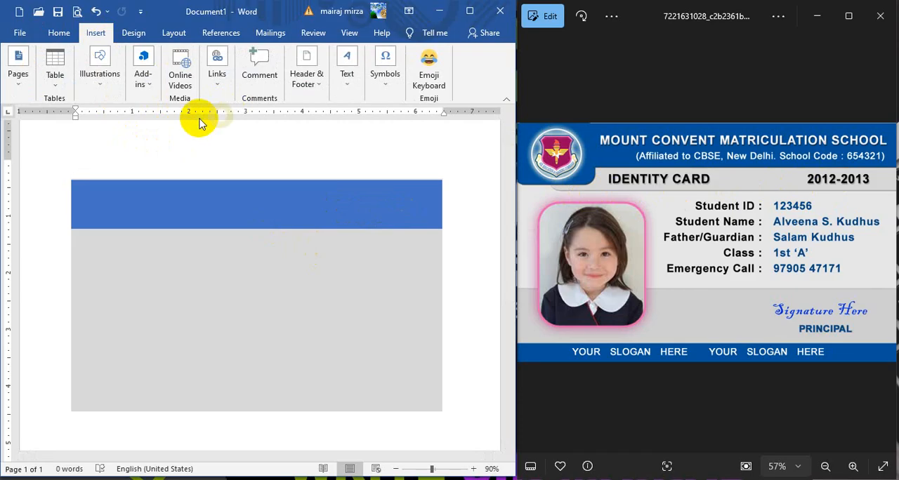
{"action": "left_click", "coordinate": [101, 86]}
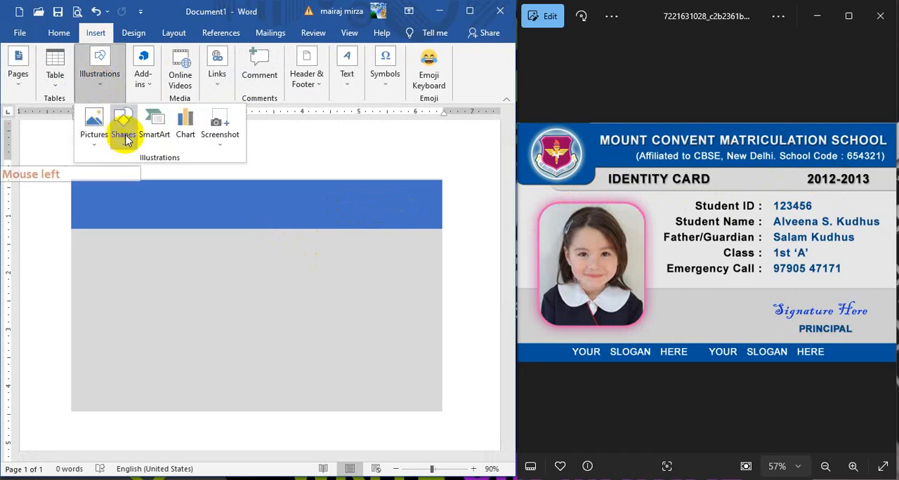
{"action": "left_click", "coordinate": [124, 134]}
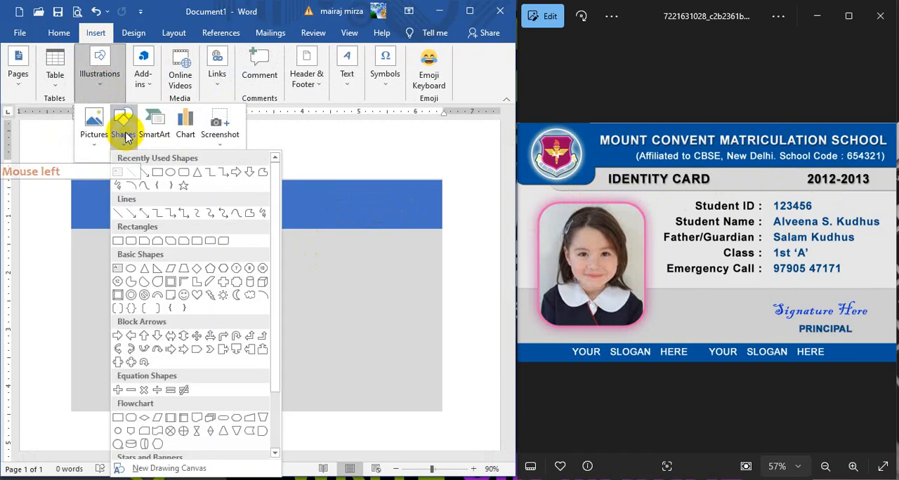
{"action": "left_click", "coordinate": [211, 243]}
{"action": "left_click_drag", "start_coordinate": [173, 266], "coordinate": [250, 396]}
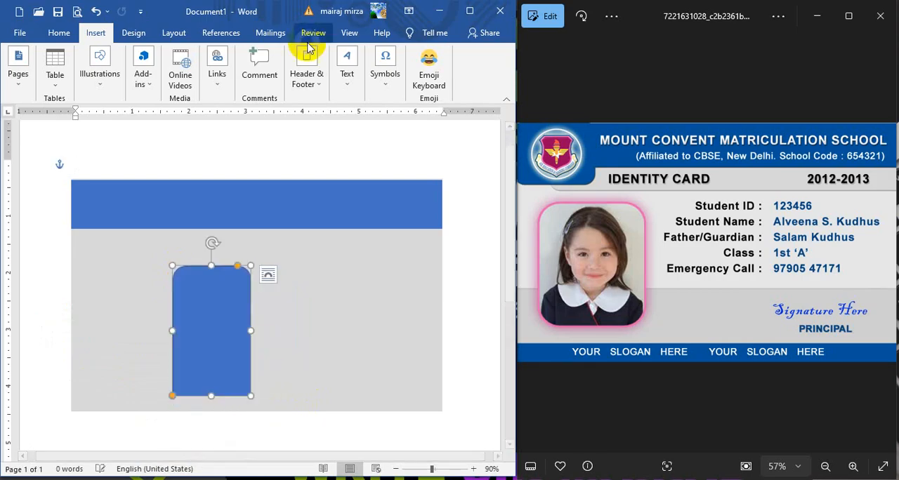
Step: Rotate the rounded-corner shape left 90° and move it just beneath the blue header band
{"action": "left_click", "coordinate": [393, 79]}
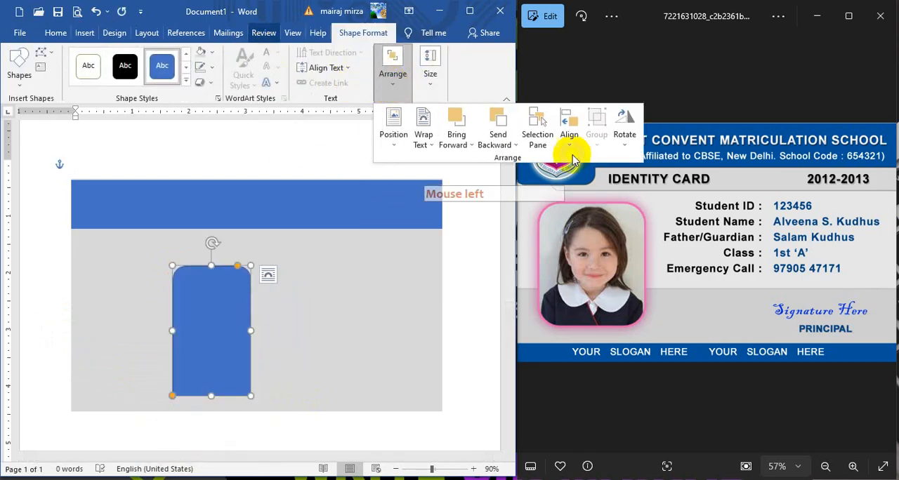
{"action": "left_click", "coordinate": [624, 128]}
{"action": "left_click", "coordinate": [635, 175]}
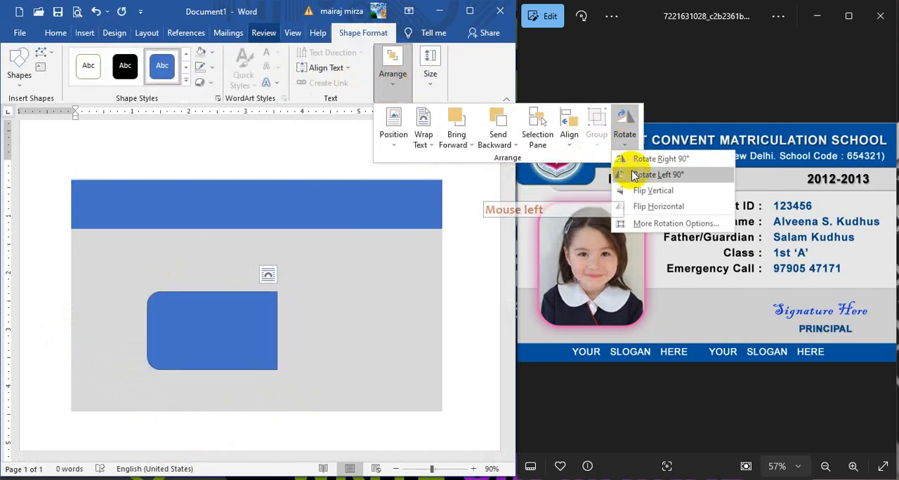
{"action": "left_click", "coordinate": [632, 174]}
{"action": "left_click_drag", "start_coordinate": [260, 320], "coordinate": [318, 260]}
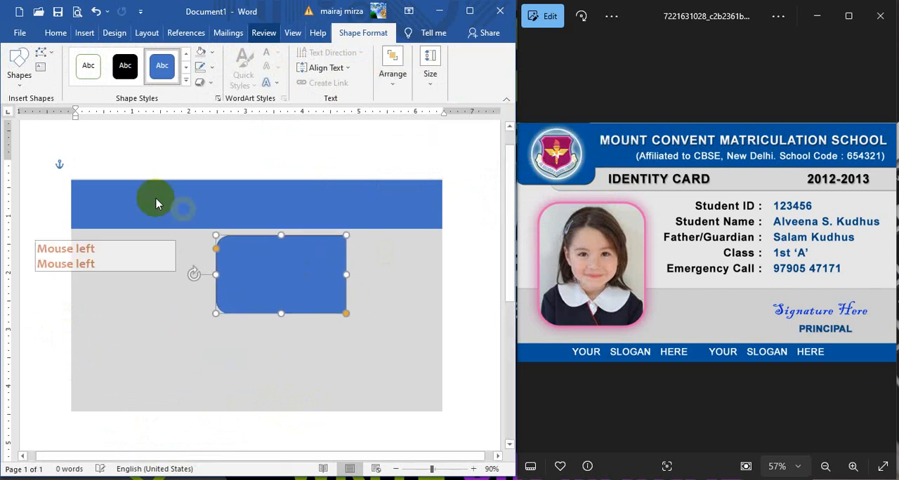
Step: Fill the rotated shape with a darker gray than the card and reshape it into a long strip overlapping the blue band's lower edge
{"action": "left_click", "coordinate": [213, 53]}
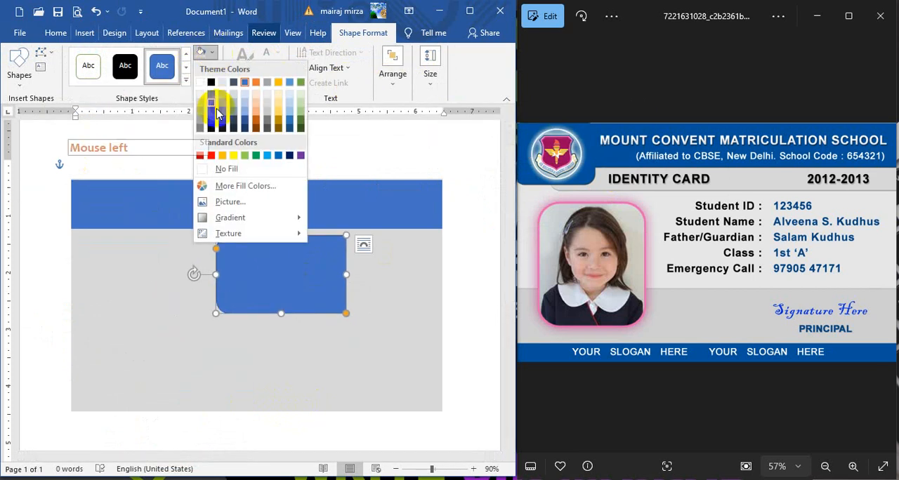
{"action": "left_click", "coordinate": [199, 113]}
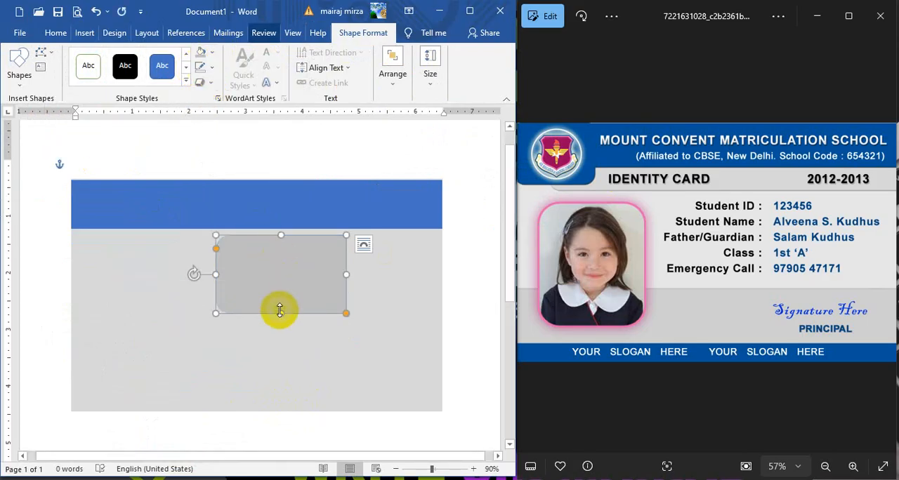
{"action": "left_click_drag", "start_coordinate": [281, 313], "coordinate": [281, 274]}
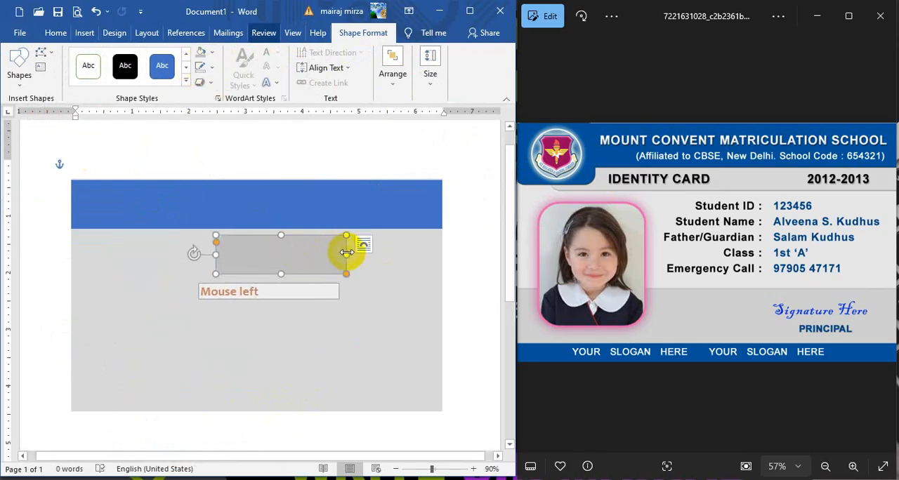
{"action": "left_click_drag", "start_coordinate": [346, 254], "coordinate": [430, 254]}
{"action": "left_click_drag", "start_coordinate": [374, 259], "coordinate": [384, 234]}
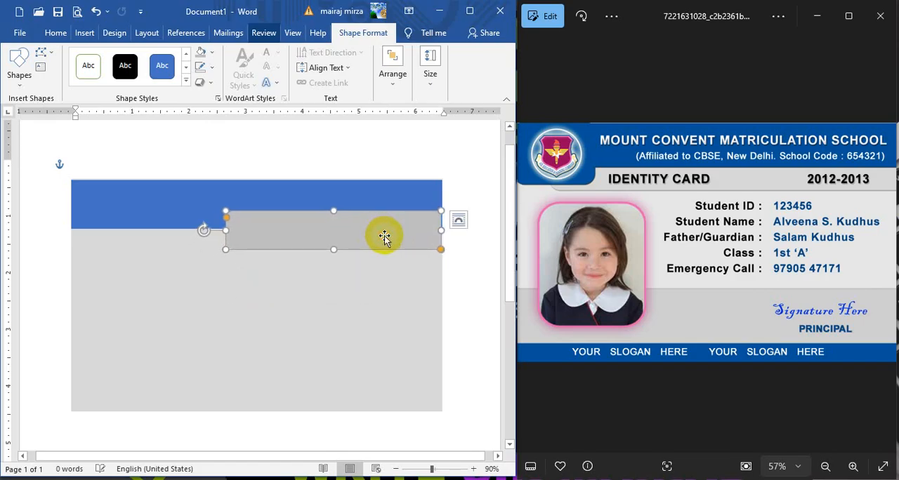
Step: Send the gray strip backward so it sits behind the blue header band
{"action": "left_click", "coordinate": [386, 78]}
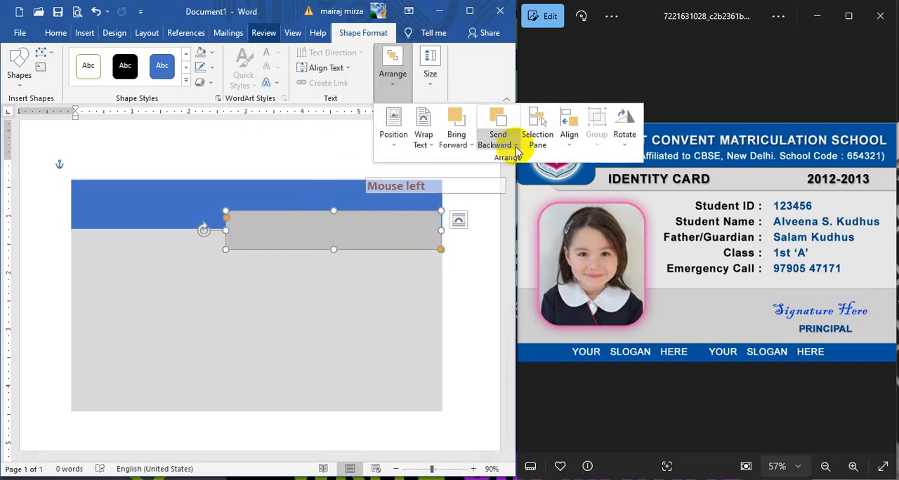
{"action": "left_click", "coordinate": [501, 123]}
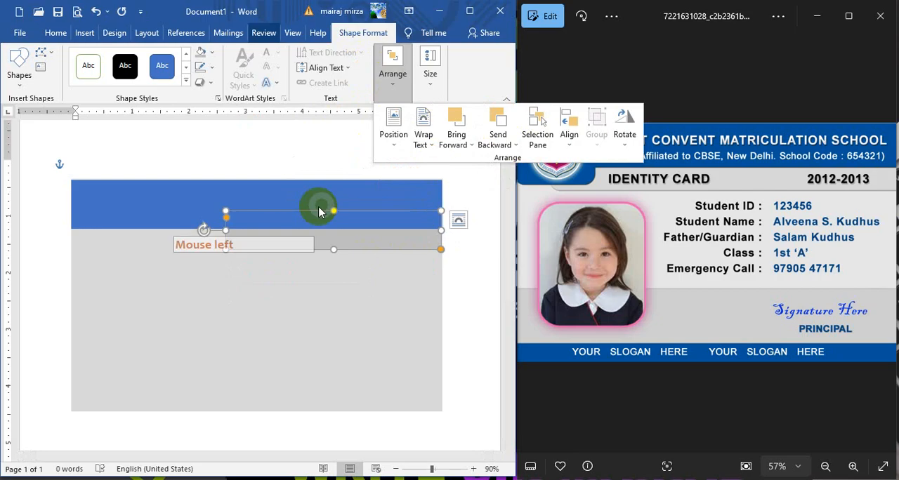
{"action": "left_click", "coordinate": [246, 276]}
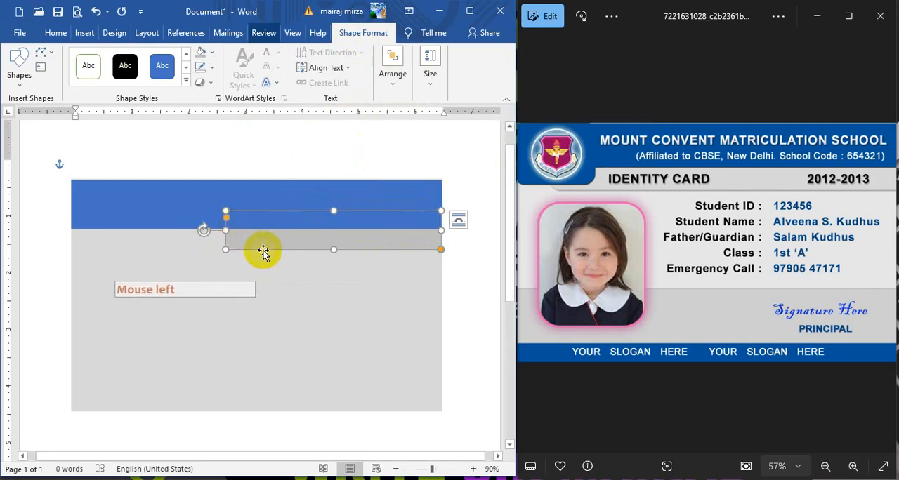
{"action": "left_click", "coordinate": [159, 267]}
{"action": "left_click", "coordinate": [261, 243]}
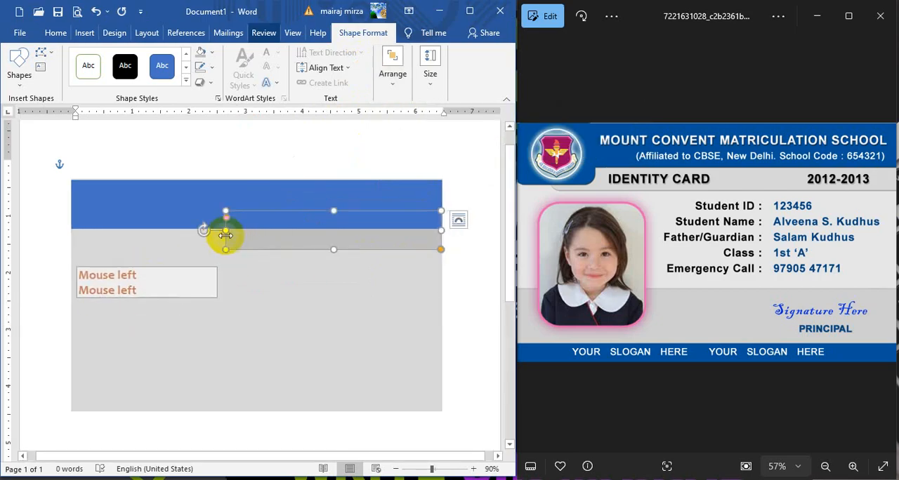
Step: Extend the gray strip leftward to about 5.5 inches wide and nudge it flush with the card's right edge
{"action": "left_click_drag", "start_coordinate": [226, 229], "coordinate": [127, 231]}
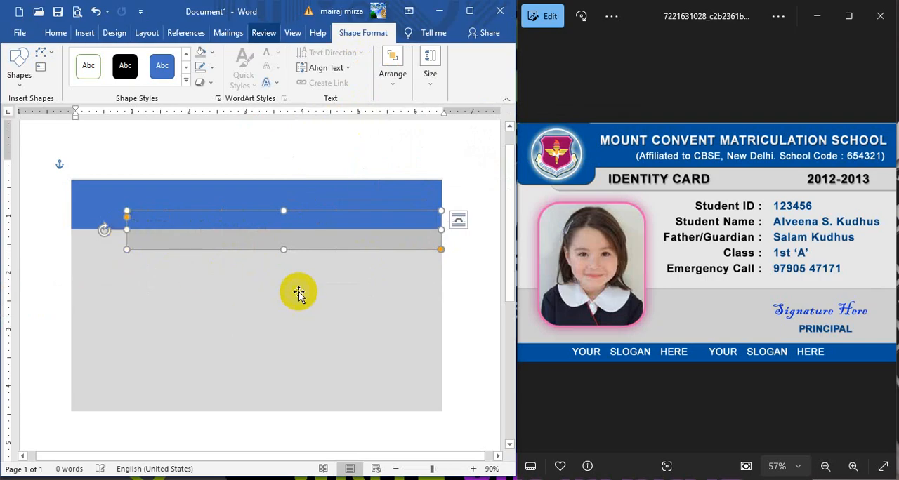
{"action": "left_click", "coordinate": [301, 312]}
{"action": "left_click", "coordinate": [387, 245]}
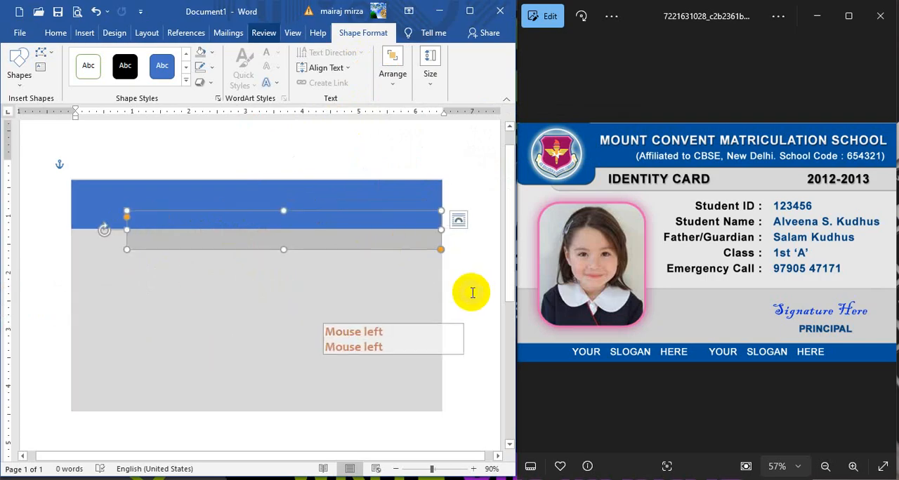
{"action": "key", "text": "Right"}
{"action": "key", "text": "Right"}
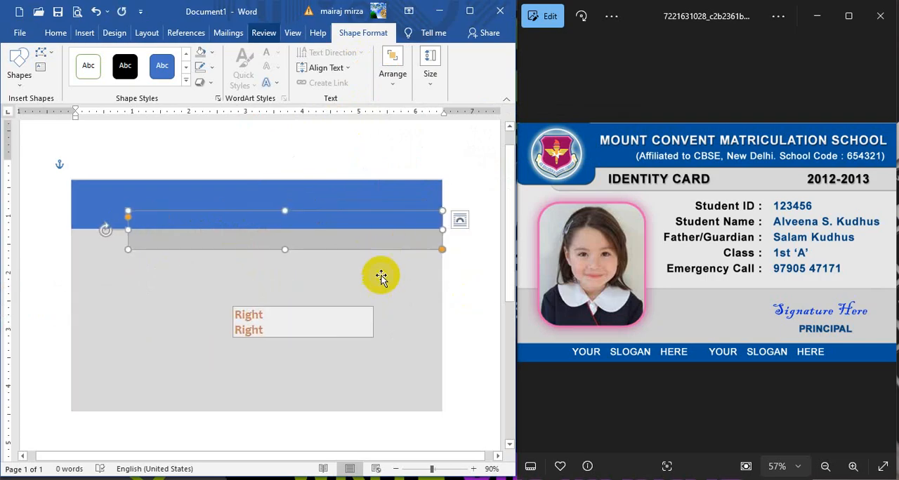
Step: Duplicate the blue header band, place the copy across the card's lower half, and fill it with the gray strip's darker gray
{"action": "left_click", "coordinate": [490, 250]}
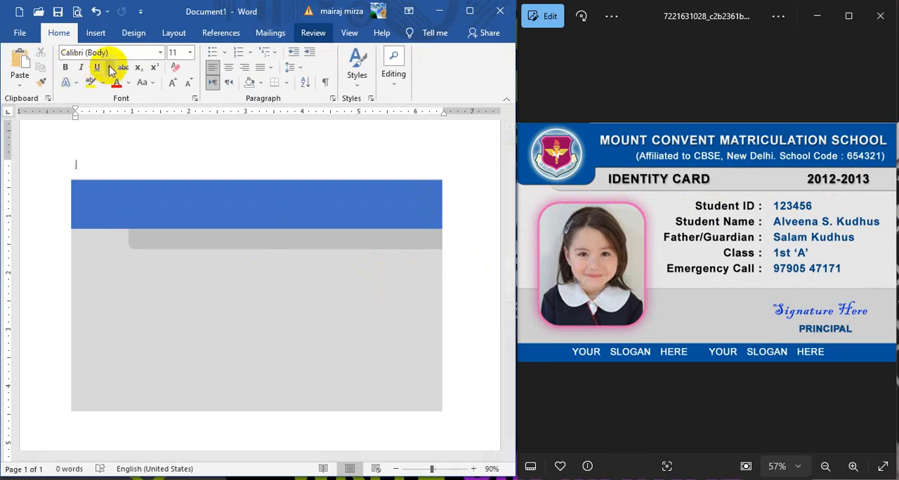
{"action": "left_click", "coordinate": [185, 202]}
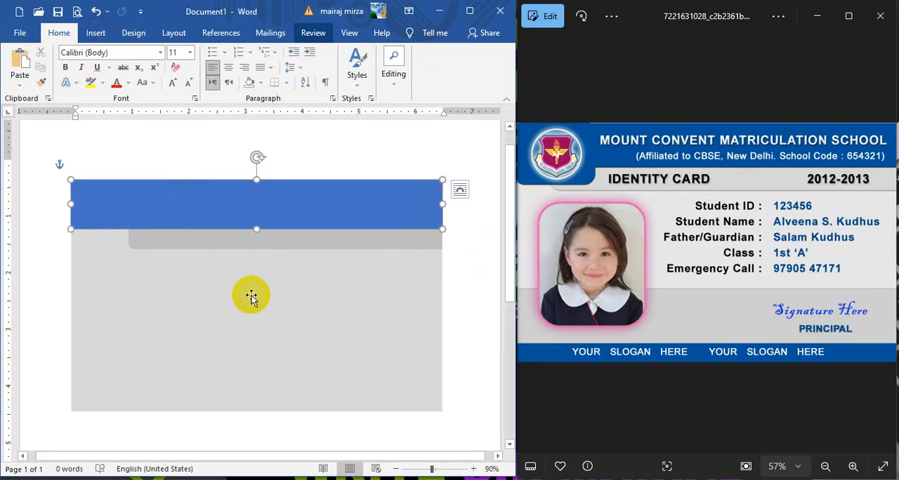
{"action": "key", "text": "ctrl+d"}
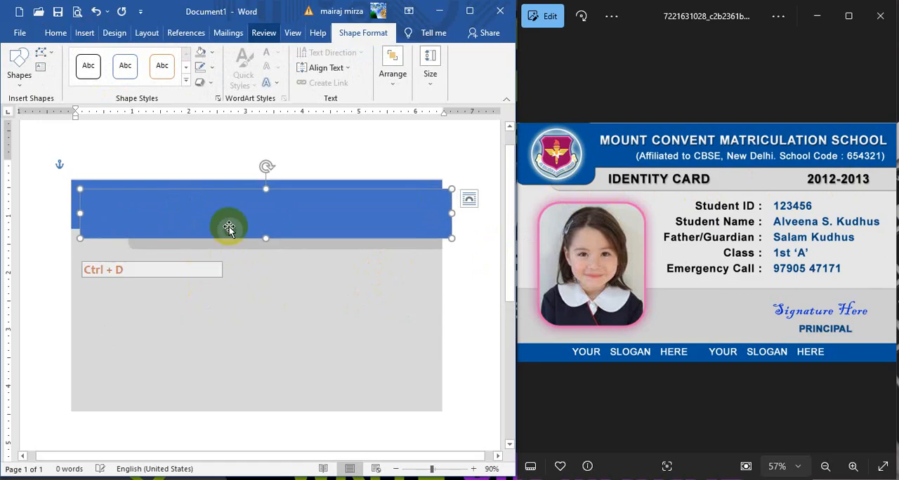
{"action": "left_click_drag", "start_coordinate": [227, 227], "coordinate": [217, 322]}
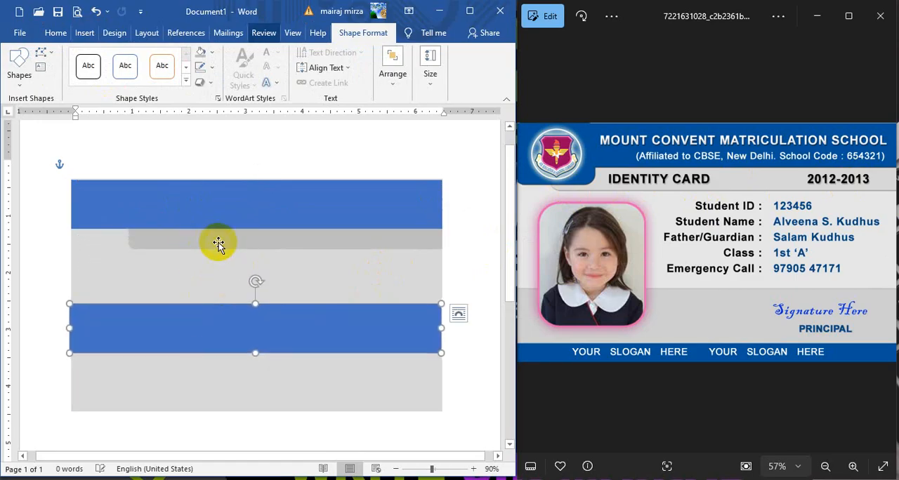
{"action": "left_click", "coordinate": [204, 56]}
{"action": "left_click", "coordinate": [456, 380]}
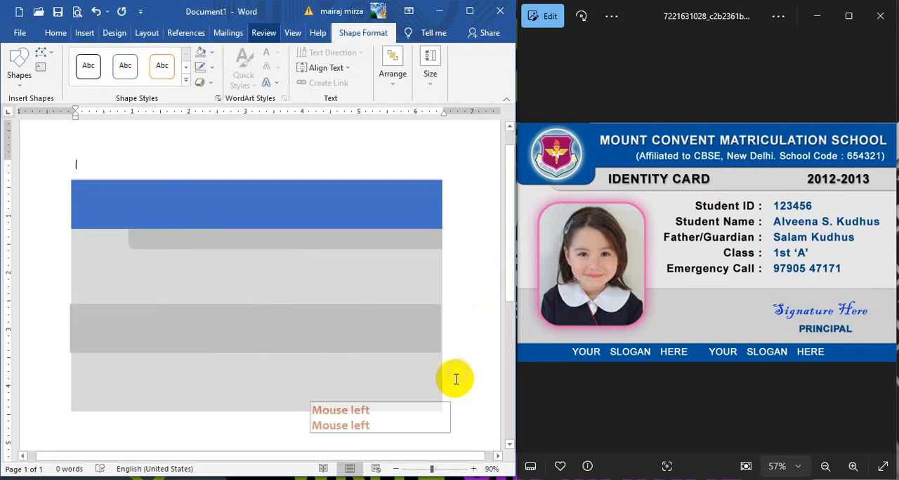
{"action": "left_click", "coordinate": [442, 399]}
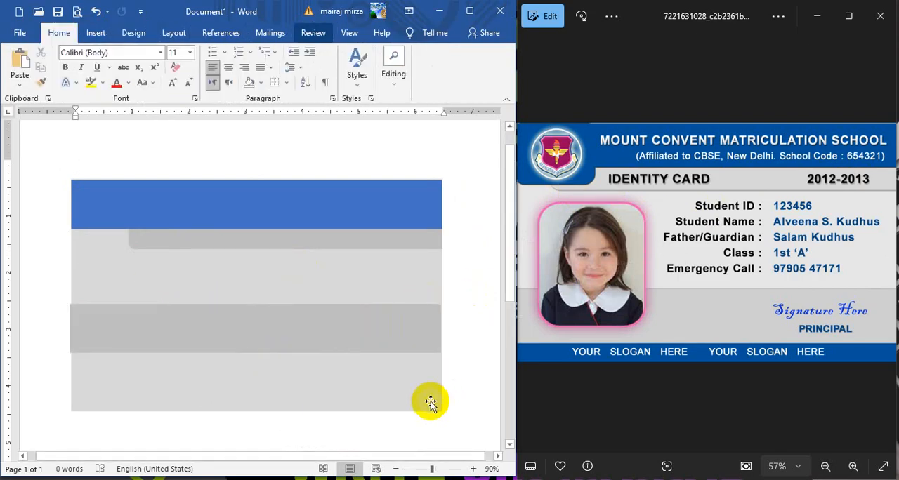
Step: Move the wide gray band lower, make it about 1.1 inches tall, and nudge it right to align with the card's edges
{"action": "left_click", "coordinate": [370, 340]}
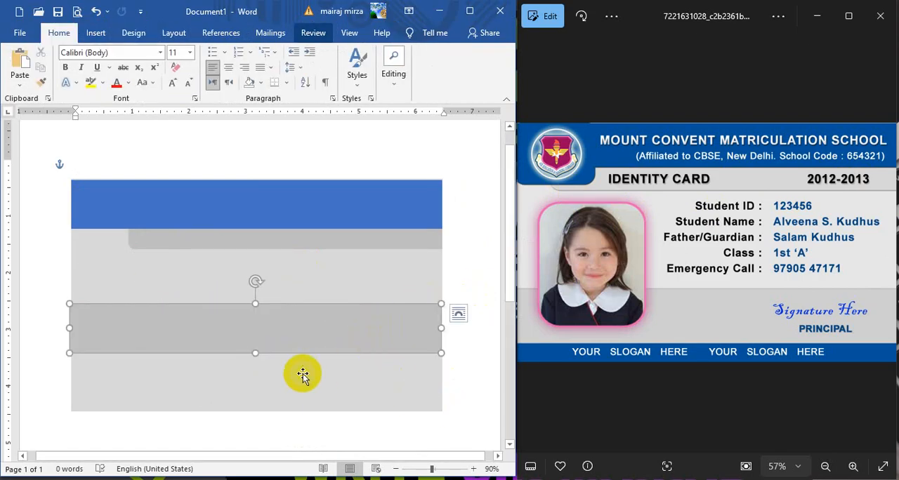
{"action": "left_click_drag", "start_coordinate": [292, 343], "coordinate": [255, 385]}
{"action": "left_click_drag", "start_coordinate": [315, 357], "coordinate": [313, 360]}
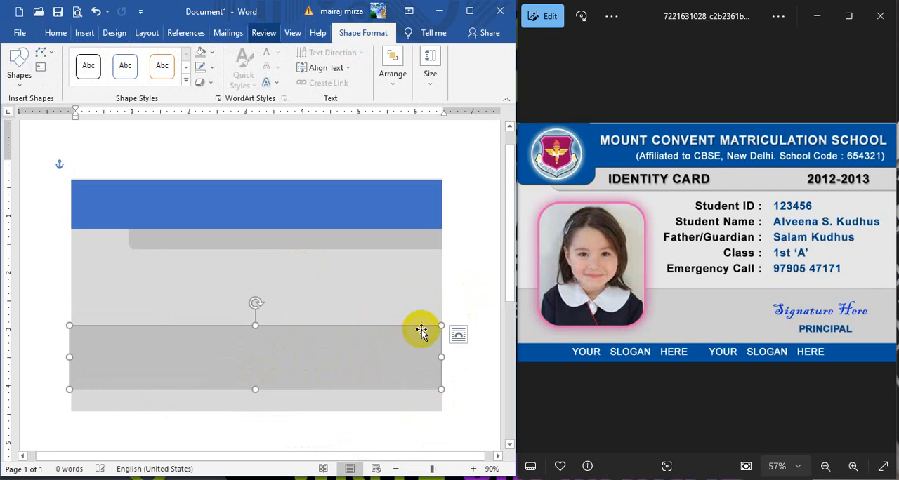
{"action": "left_click", "coordinate": [475, 302]}
{"action": "left_click", "coordinate": [362, 382]}
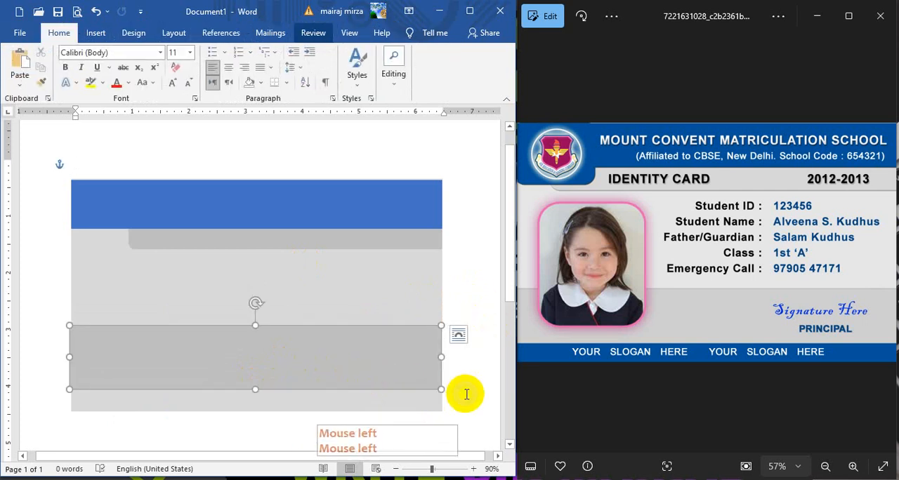
{"action": "key", "text": "Right"}
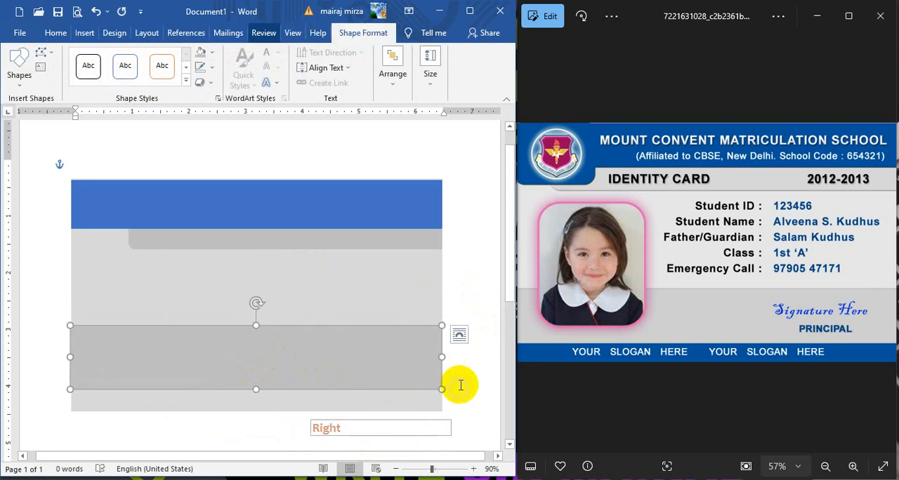
{"action": "left_click", "coordinate": [473, 333]}
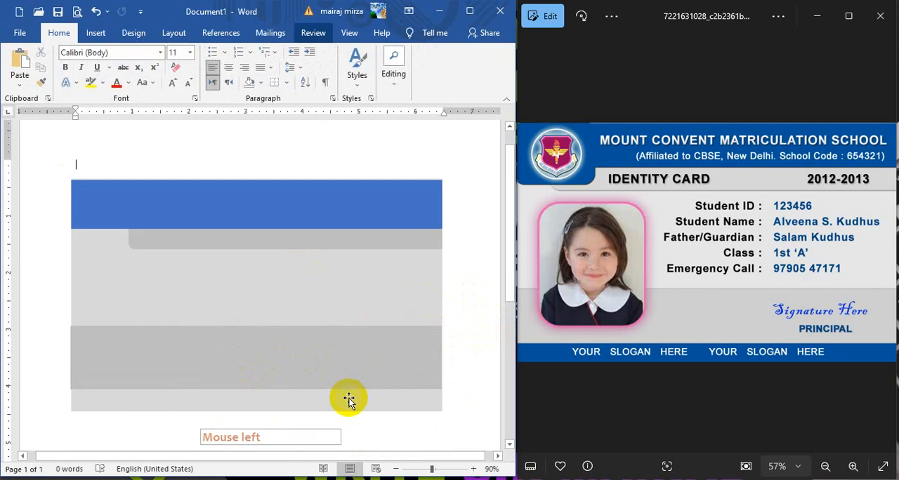
Step: Duplicate the blue header band and fit the copy as a thin footer strip along the card's bottom edge
{"action": "left_click", "coordinate": [295, 206]}
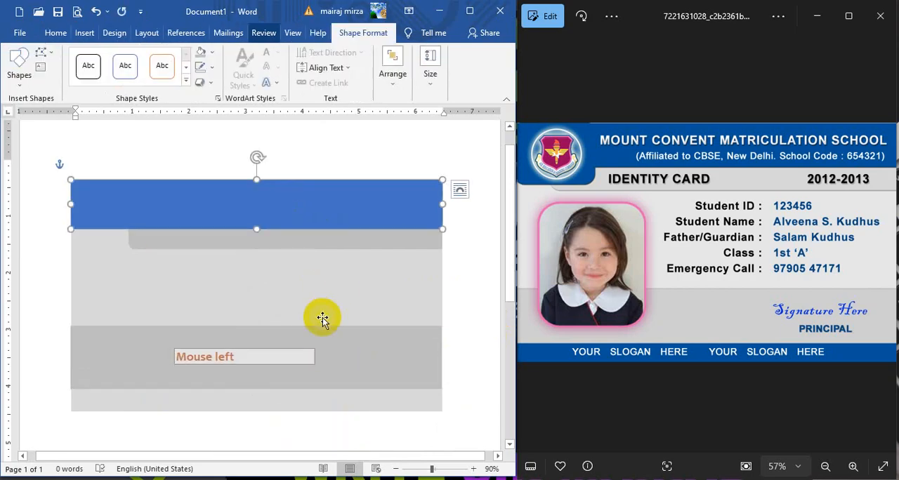
{"action": "key", "text": "ctrl+d"}
{"action": "left_click_drag", "start_coordinate": [293, 202], "coordinate": [290, 398]}
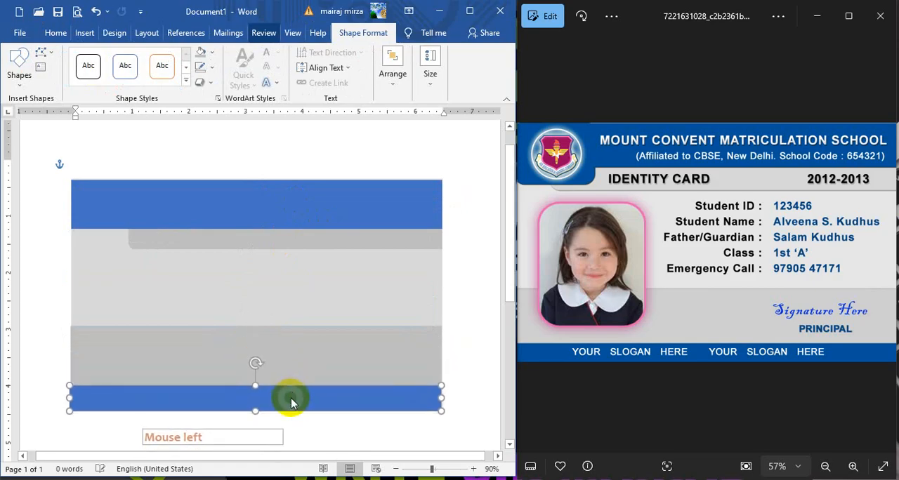
{"action": "left_click", "coordinate": [475, 324]}
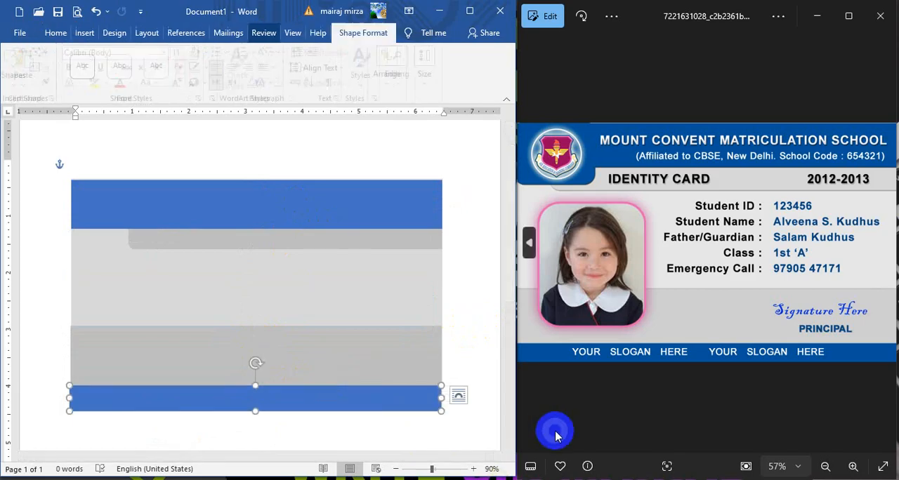
{"action": "key", "text": "Right"}
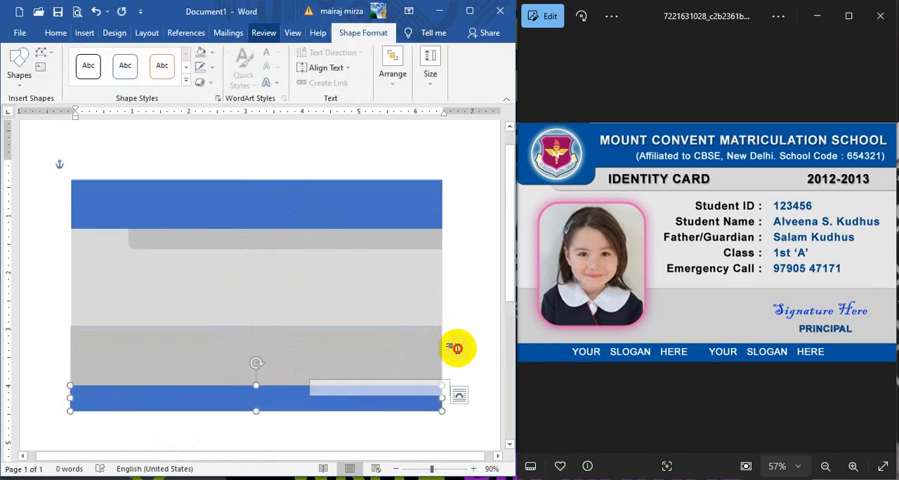
{"action": "left_click", "coordinate": [499, 417]}
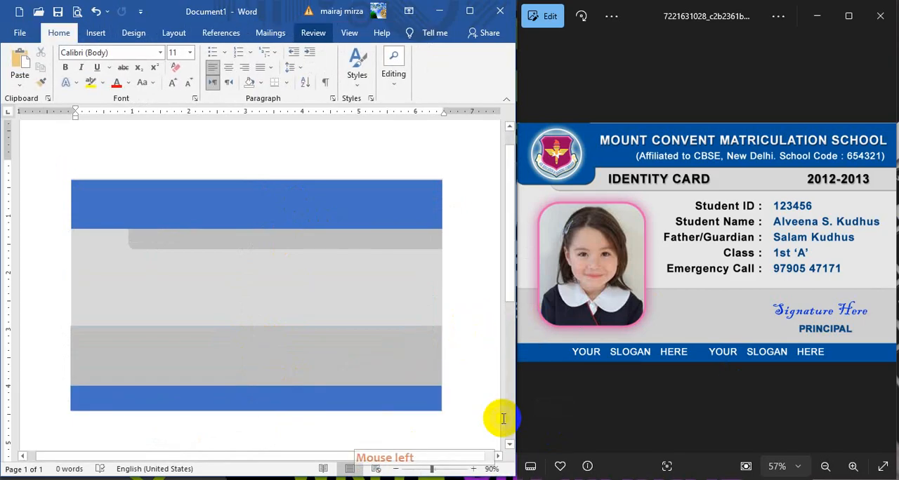
Step: Nudge the blue header band slightly up and to the right
{"action": "left_click", "coordinate": [374, 202]}
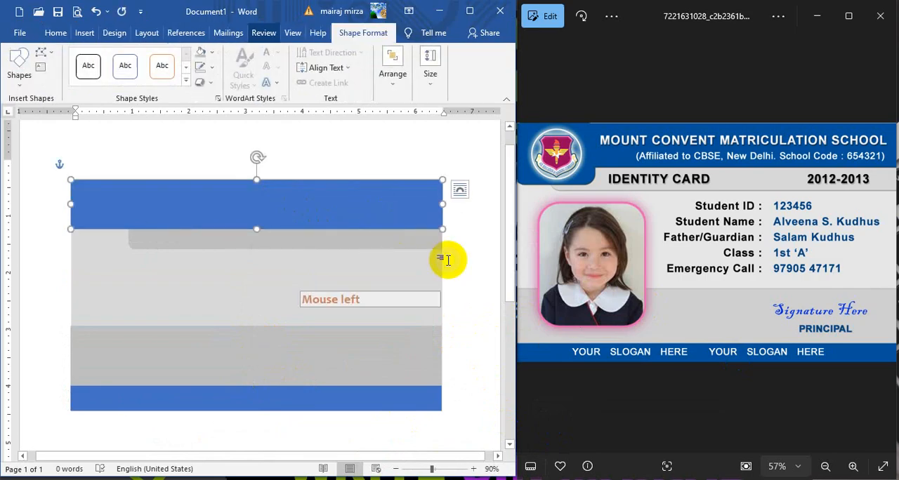
{"action": "key", "text": "Up"}
{"action": "left_click", "coordinate": [472, 258]}
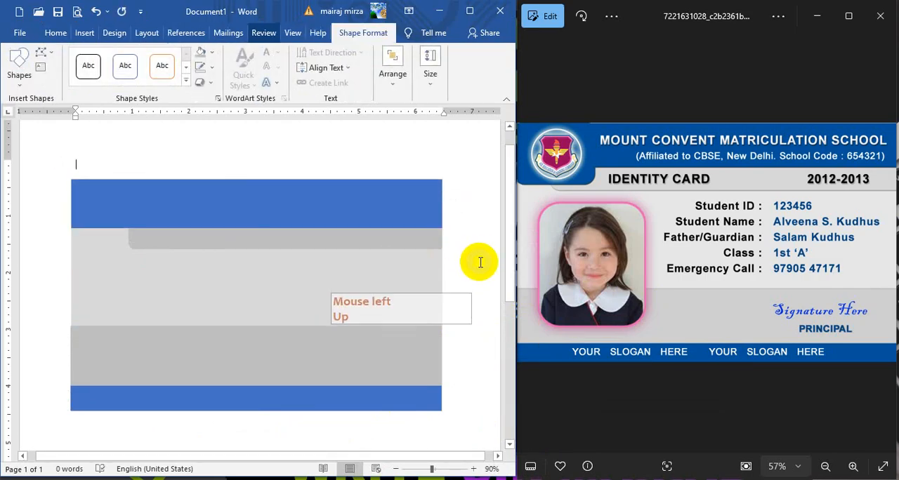
{"action": "left_click", "coordinate": [412, 203]}
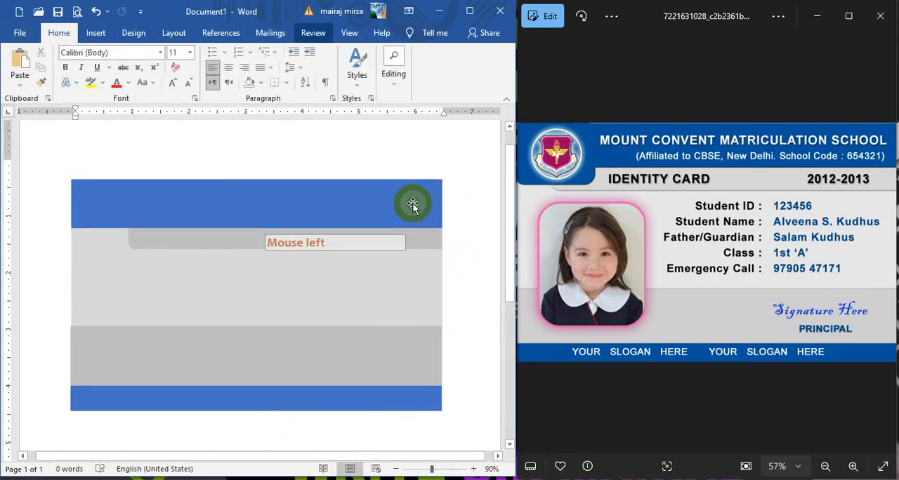
{"action": "key", "text": "Right"}
{"action": "left_click", "coordinate": [482, 263]}
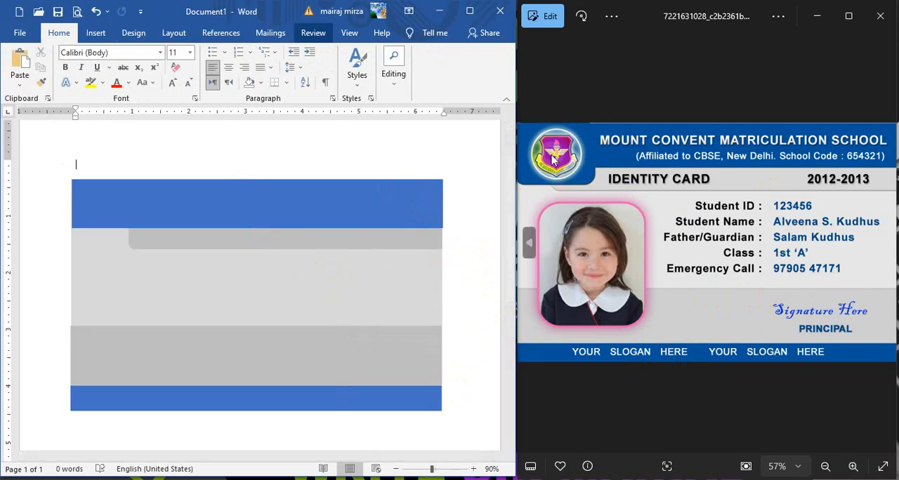
Step: Draw a blue rounded rectangle about 1.5 inches wide and 1 inch tall over the header's left part
{"action": "left_click", "coordinate": [95, 34]}
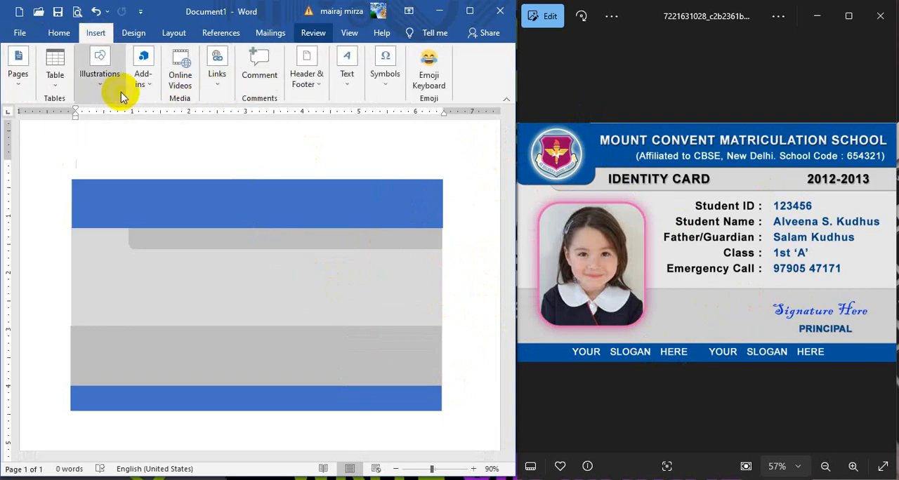
{"action": "left_click", "coordinate": [98, 79]}
{"action": "left_click", "coordinate": [123, 123]}
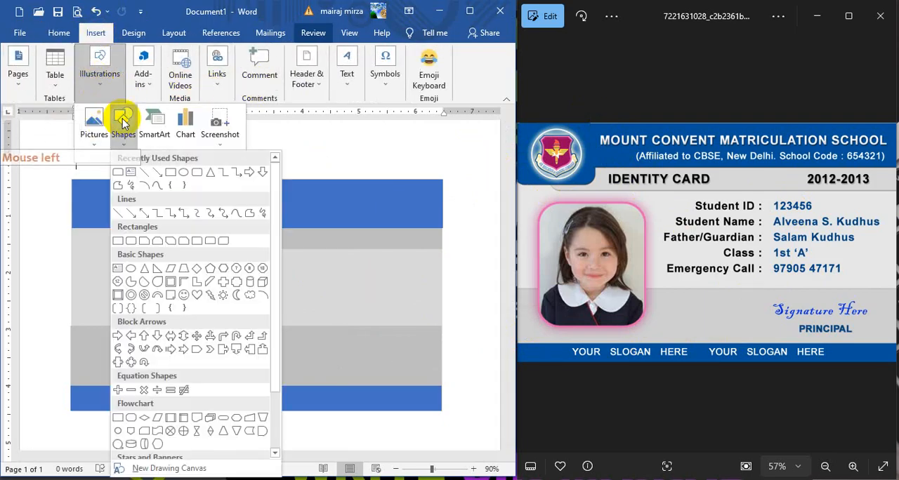
{"action": "left_click", "coordinate": [197, 173]}
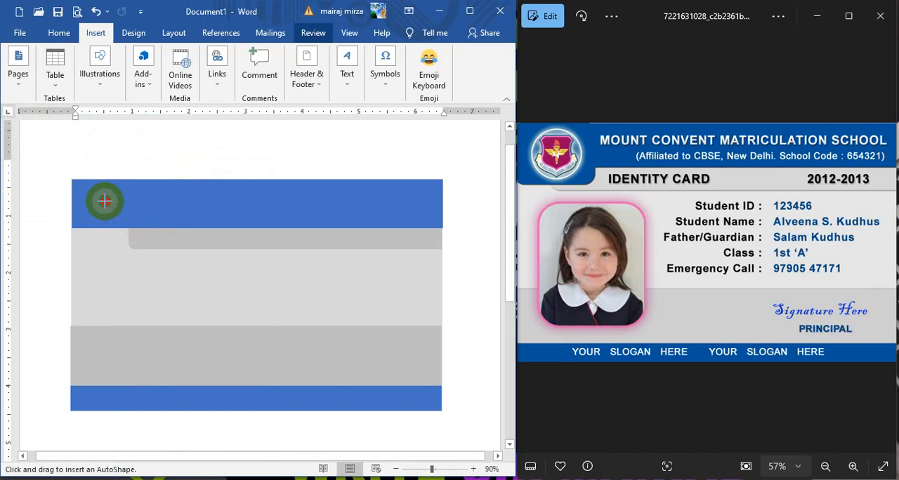
{"action": "left_click_drag", "start_coordinate": [104, 202], "coordinate": [188, 261]}
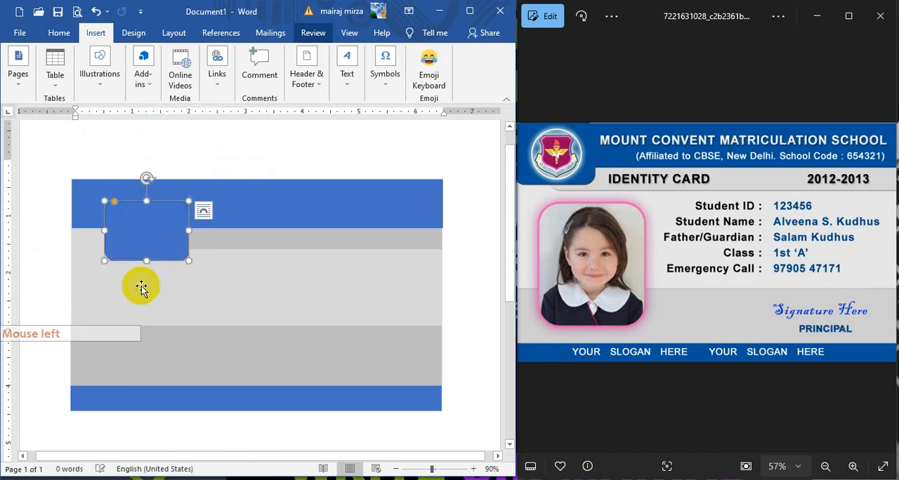
Step: Move the blue rounded rectangle into the card's top-left corner, stretch it slightly downward, and nudge it flush with the left edge
{"action": "left_click", "coordinate": [169, 207]}
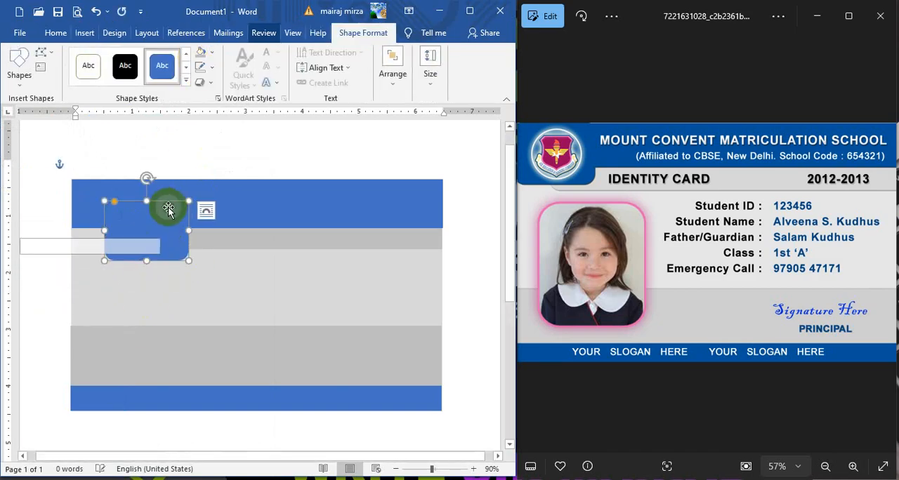
{"action": "left_click_drag", "start_coordinate": [149, 220], "coordinate": [124, 204]}
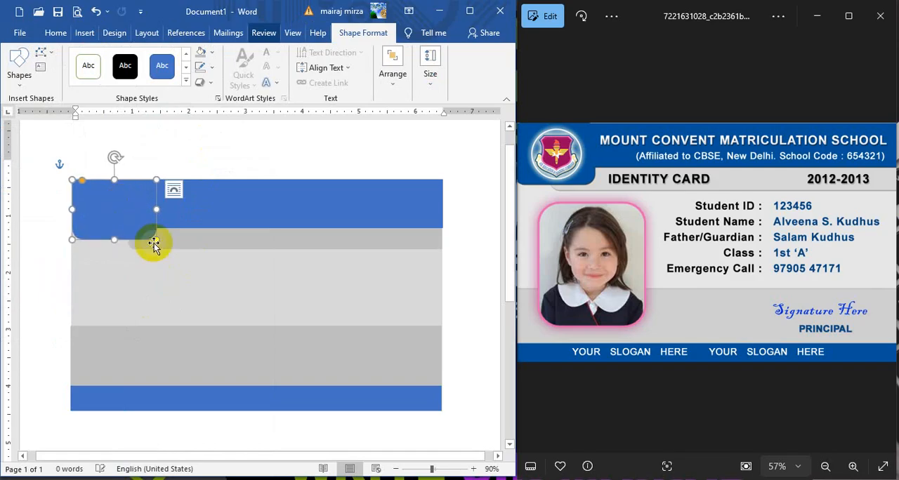
{"action": "left_click_drag", "start_coordinate": [115, 241], "coordinate": [115, 245]}
{"action": "double_click", "coordinate": [231, 156]}
{"action": "left_click", "coordinate": [307, 150]}
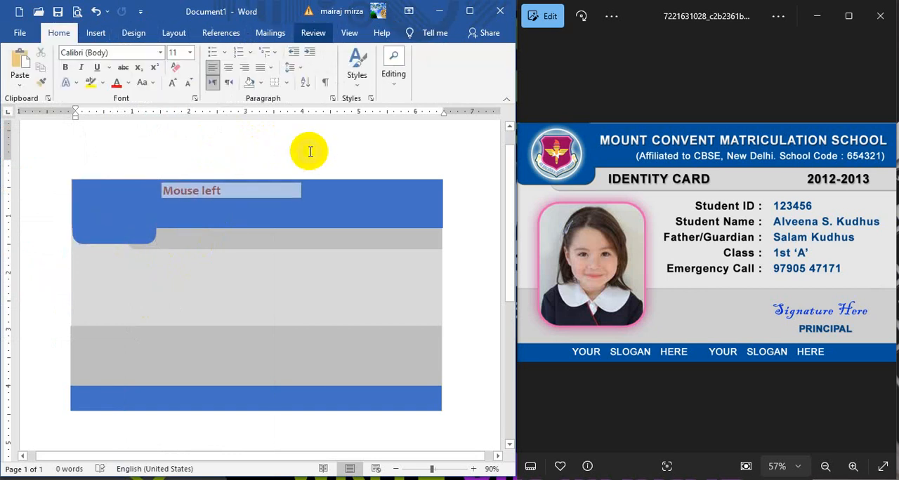
{"action": "left_click", "coordinate": [359, 230]}
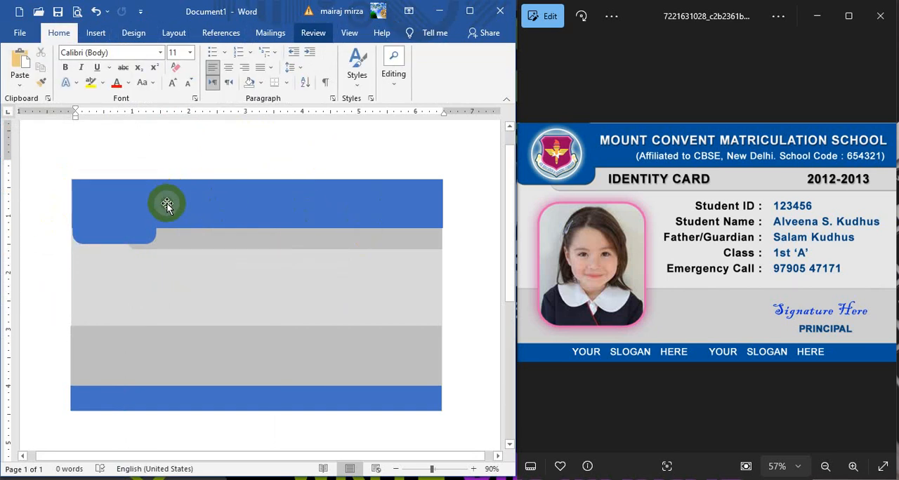
{"action": "left_click", "coordinate": [130, 223]}
{"action": "key", "text": "Left"}
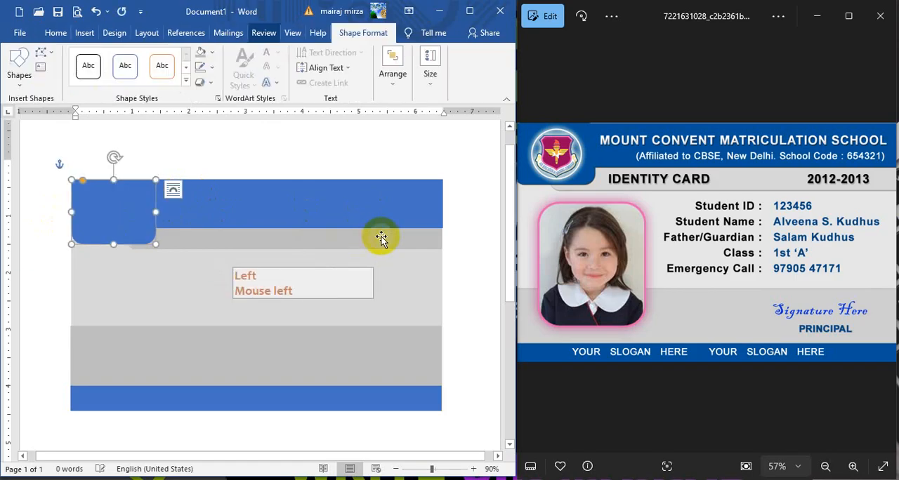
{"action": "left_click", "coordinate": [349, 157]}
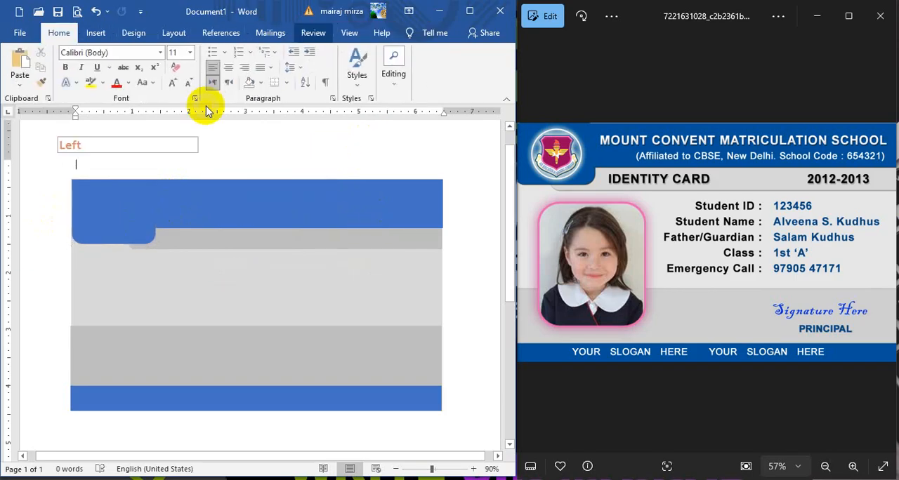
Step: Insert the YouTube channel logo picture (the CIT computer logo) from the Pictures folder
{"action": "left_click", "coordinate": [93, 35]}
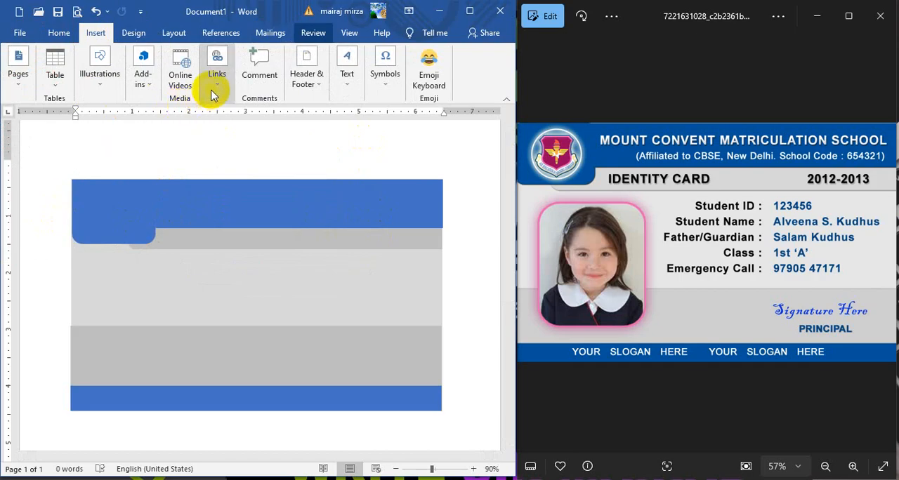
{"action": "left_click", "coordinate": [103, 85]}
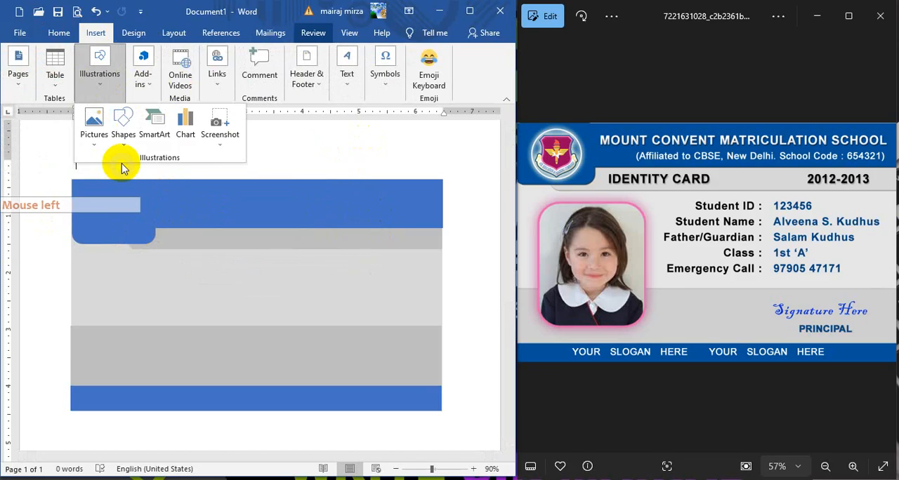
{"action": "left_click", "coordinate": [97, 139]}
{"action": "left_click", "coordinate": [114, 176]}
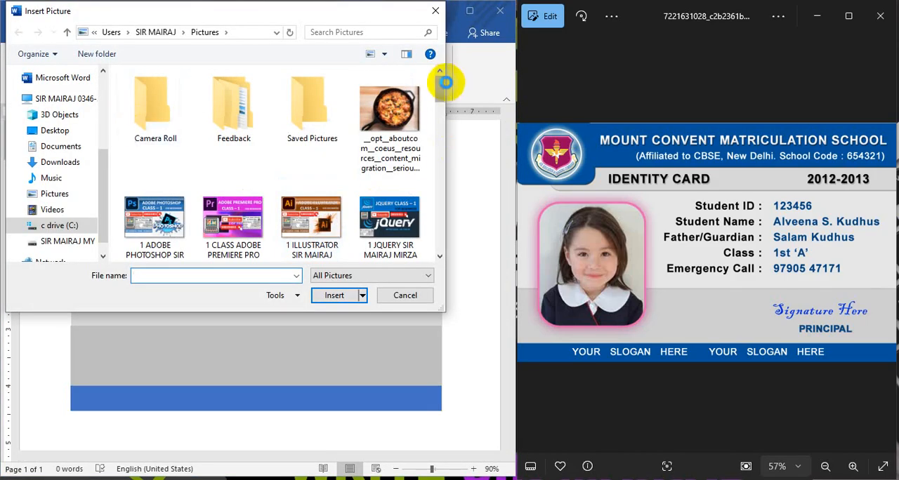
{"action": "mouse_move", "coordinate": [437, 87]}
{"action": "left_mouse_down"}
{"action": "mouse_move", "coordinate": [435, 232]}
{"action": "mouse_move", "coordinate": [434, 220]}
{"action": "left_mouse_up"}
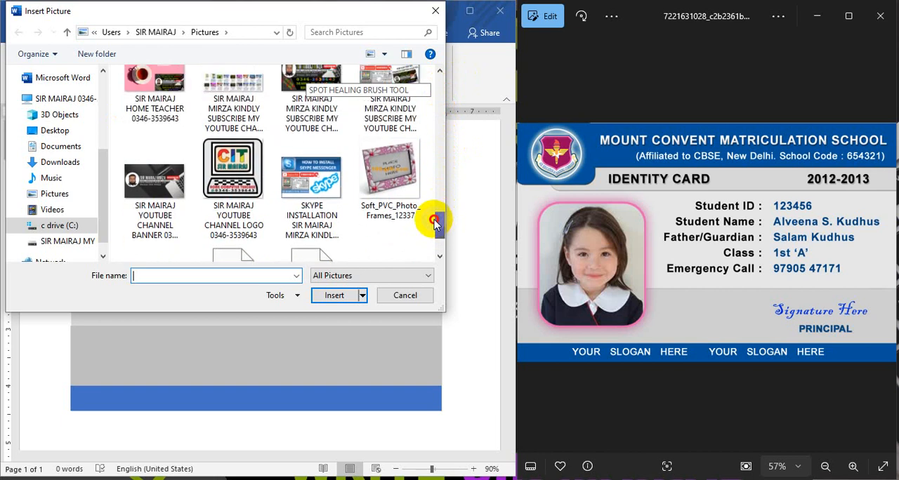
{"action": "left_click", "coordinate": [236, 175]}
{"action": "left_click", "coordinate": [333, 295]}
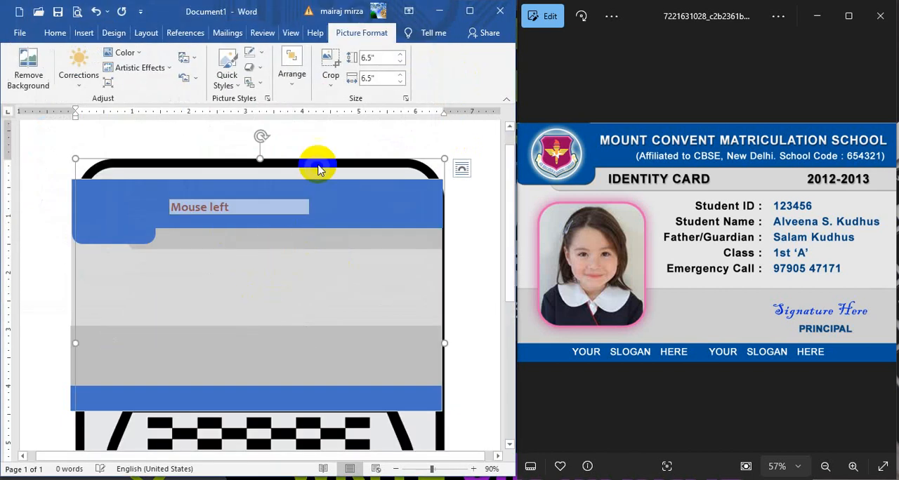
Step: Set the CIT logo picture's text wrapping to In Front of Text
{"action": "left_click", "coordinate": [286, 82]}
{"action": "left_click", "coordinate": [322, 127]}
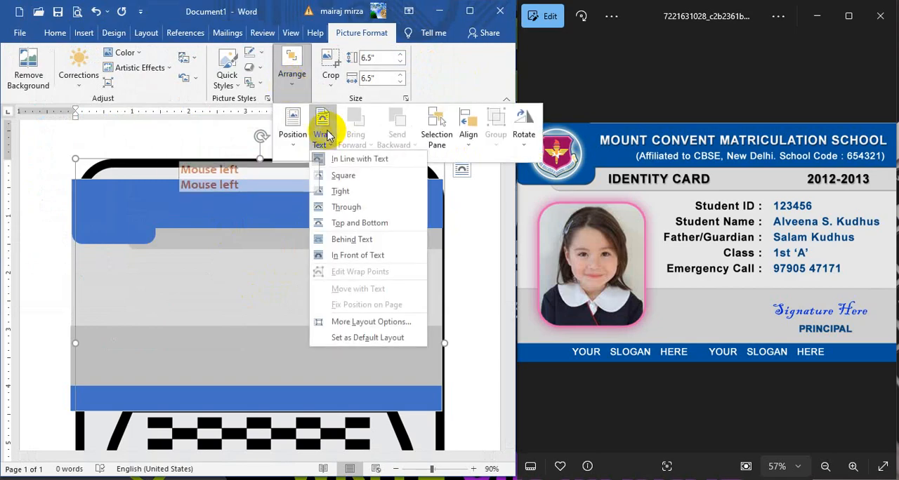
{"action": "left_click", "coordinate": [340, 255]}
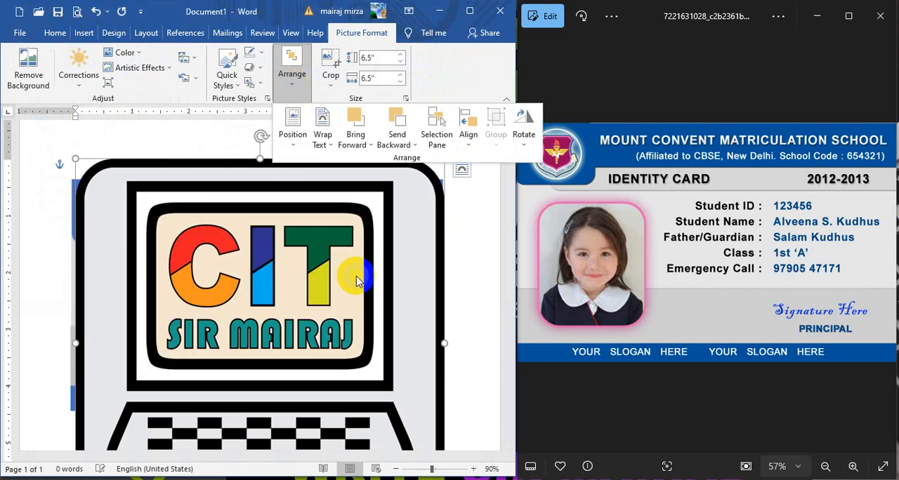
Step: Shrink the CIT logo proportionally to fit inside the blue rounded rectangle in the card's top-left corner and position it there
{"action": "scroll", "coordinate": [425, 330], "scroll_direction": "down", "scroll_amount": 4}
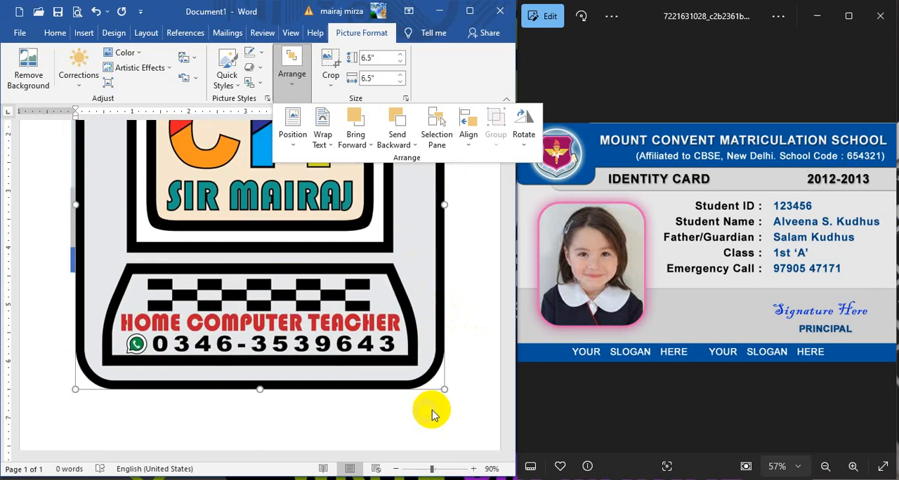
{"action": "left_click", "coordinate": [444, 392]}
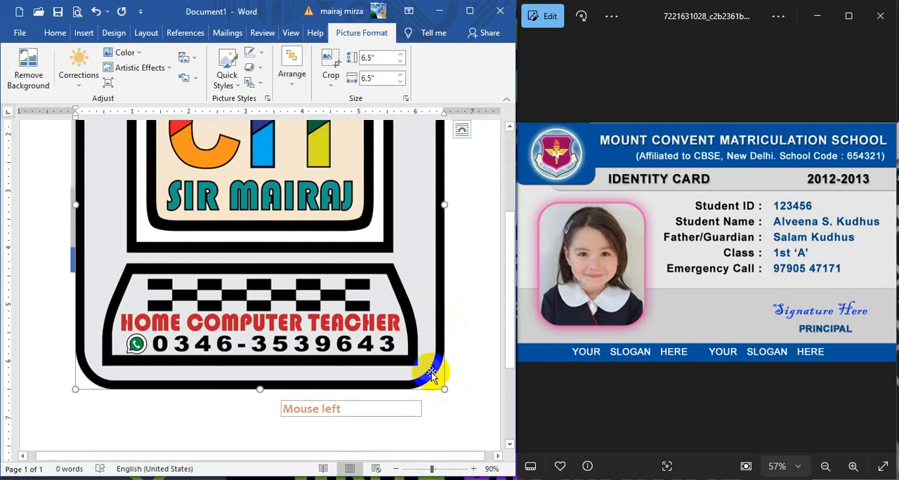
{"action": "left_click", "coordinate": [302, 251]}
{"action": "left_click_drag", "start_coordinate": [302, 251], "coordinate": [233, 177]}
{"action": "scroll", "coordinate": [255, 238], "scroll_direction": "up", "scroll_amount": 3}
{"action": "scroll", "coordinate": [255, 237], "scroll_direction": "up", "scroll_amount": 1}
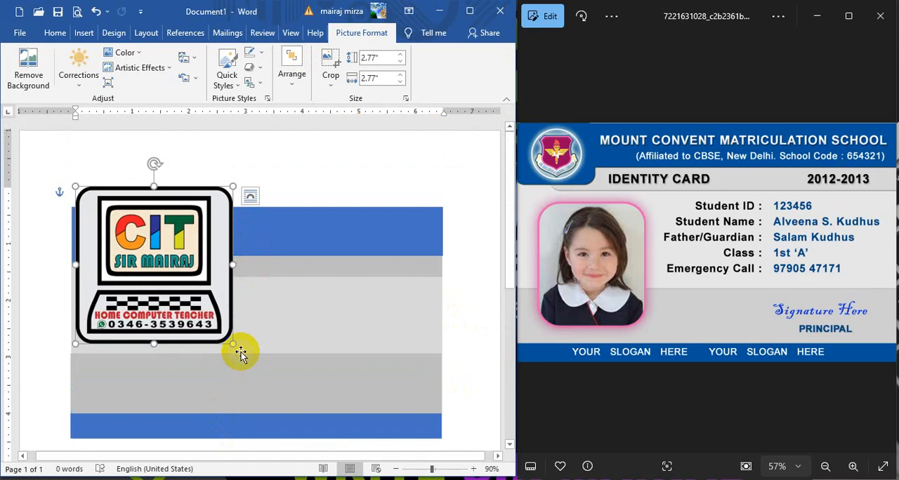
{"action": "left_click_drag", "start_coordinate": [233, 344], "coordinate": [114, 231]}
{"action": "left_click", "coordinate": [305, 188]}
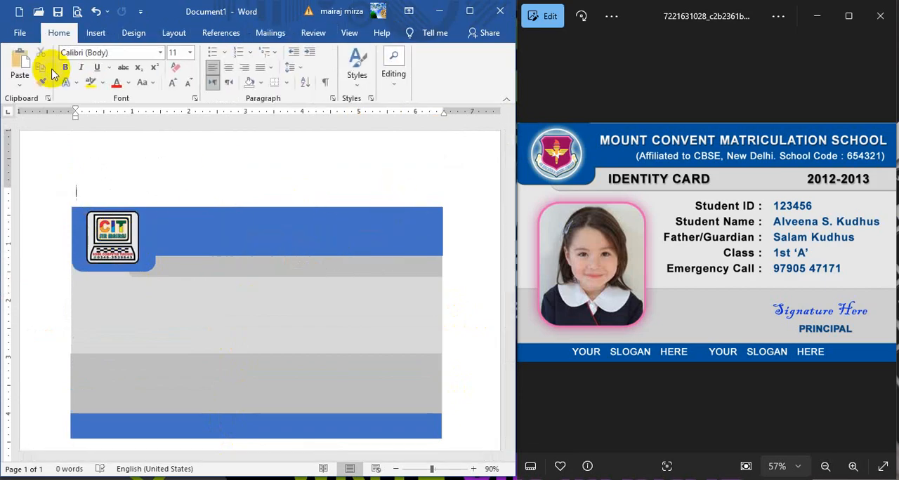
Step: Insert a simple text box, widen it across the blue header, and replace its placeholder with "MOUNT CONVENT MATRICULATION SCHOOL"
{"action": "left_click", "coordinate": [97, 33]}
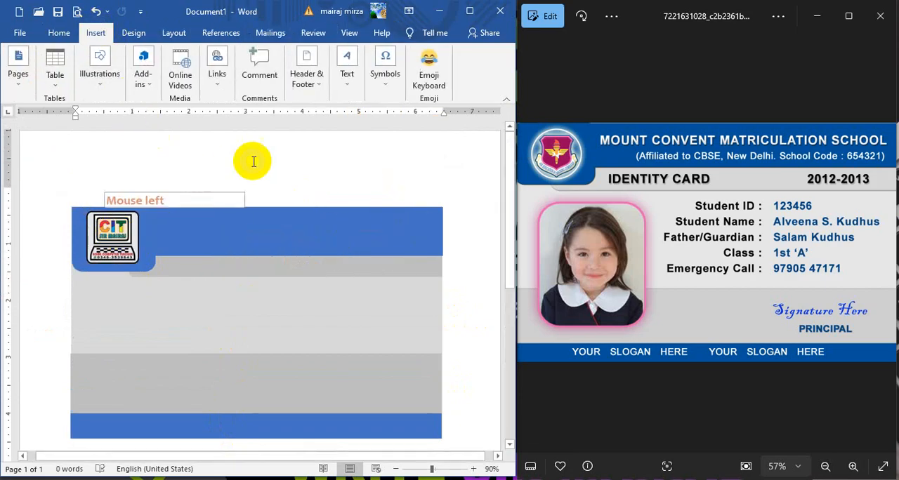
{"action": "left_click", "coordinate": [347, 74]}
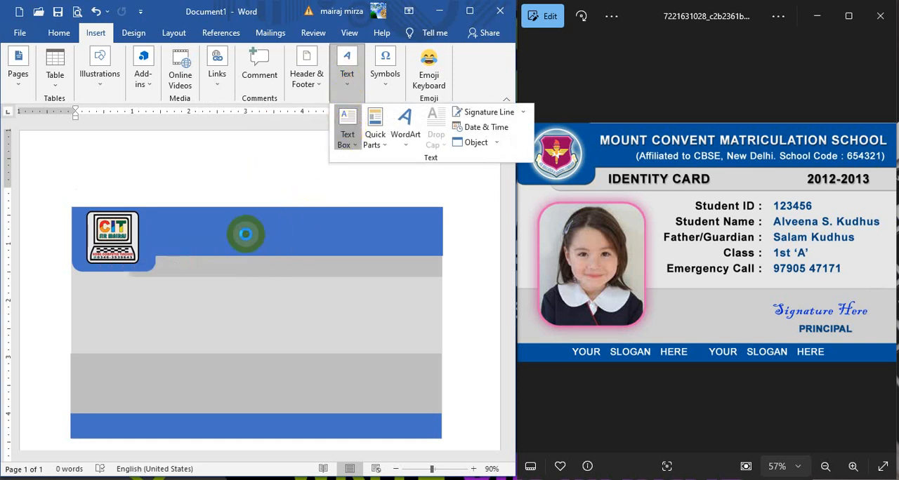
{"action": "left_click", "coordinate": [375, 189]}
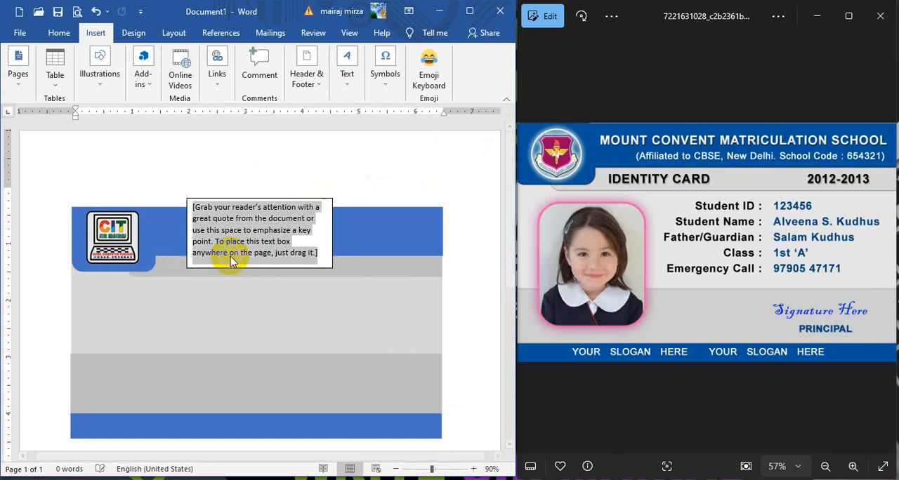
{"action": "left_click_drag", "start_coordinate": [332, 231], "coordinate": [454, 234]}
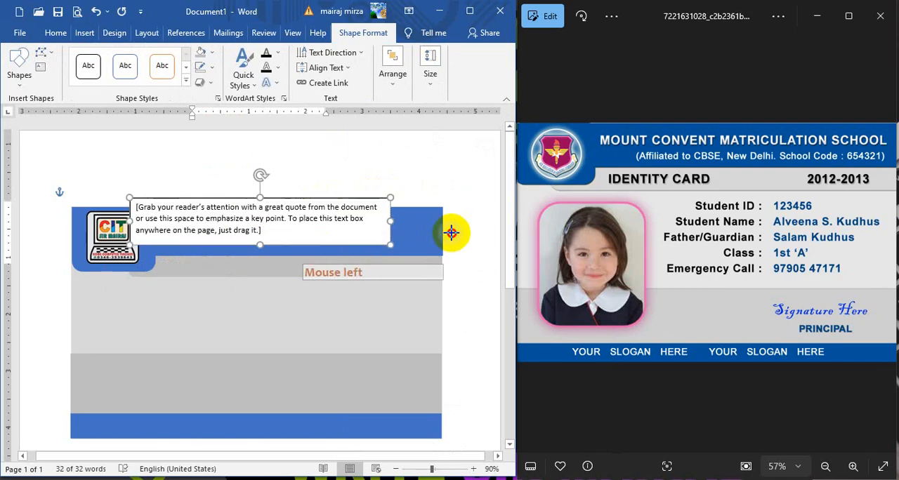
{"action": "left_click", "coordinate": [297, 220]}
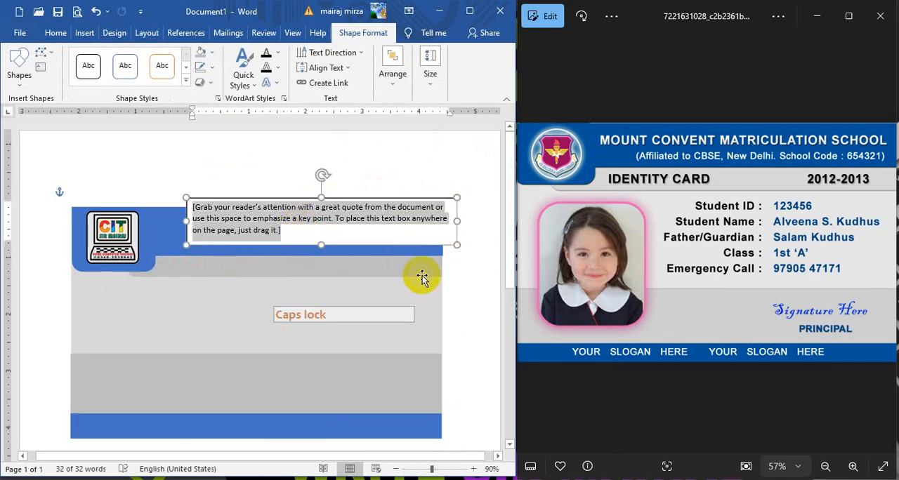
{"action": "type", "text": "MO"}
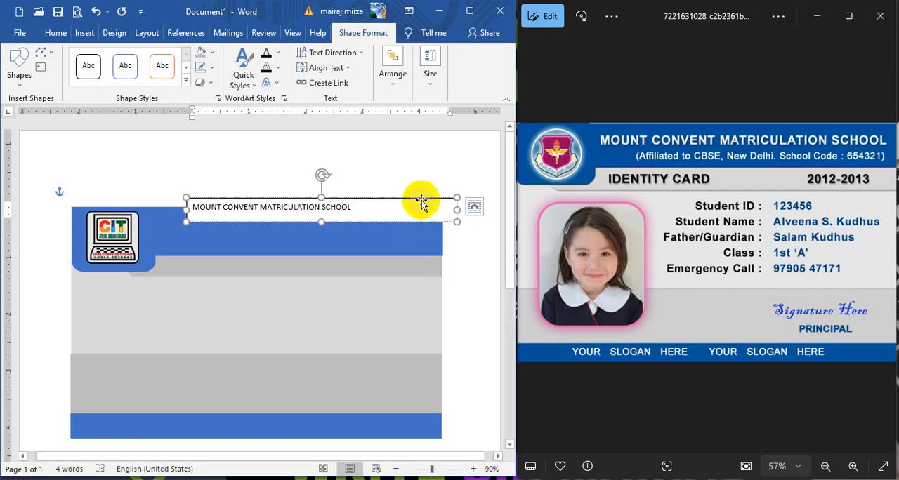
Step: Move the school name text box onto the blue header, remove its fill and outline, and make it slightly taller
{"action": "left_click_drag", "start_coordinate": [422, 202], "coordinate": [403, 226]}
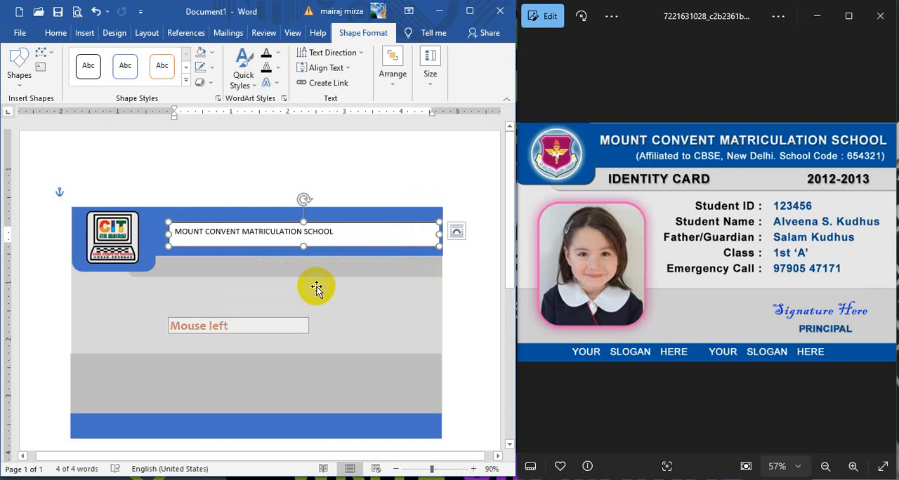
{"action": "left_click", "coordinate": [216, 54]}
{"action": "left_click", "coordinate": [219, 167]}
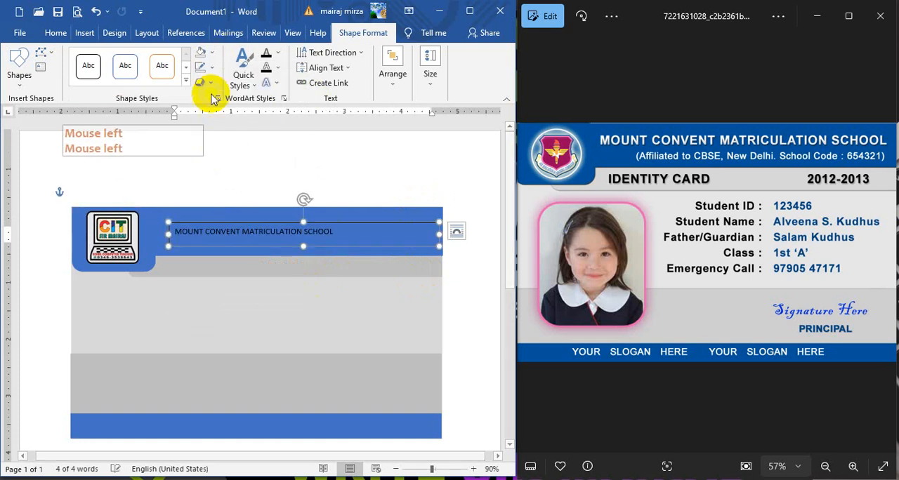
{"action": "left_click", "coordinate": [201, 66]}
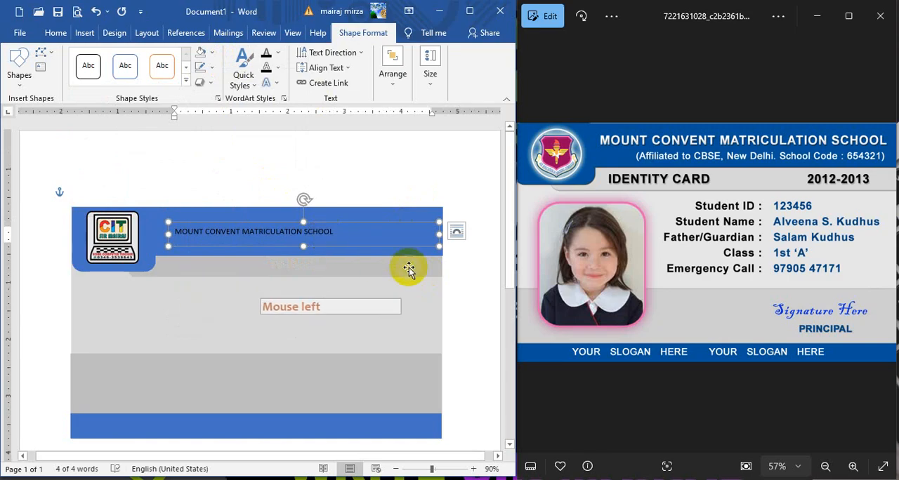
{"action": "left_click_drag", "start_coordinate": [359, 223], "coordinate": [296, 247]}
Step: Format the school name as white, bold, 16 pt text and align it right
{"action": "left_click", "coordinate": [55, 33]}
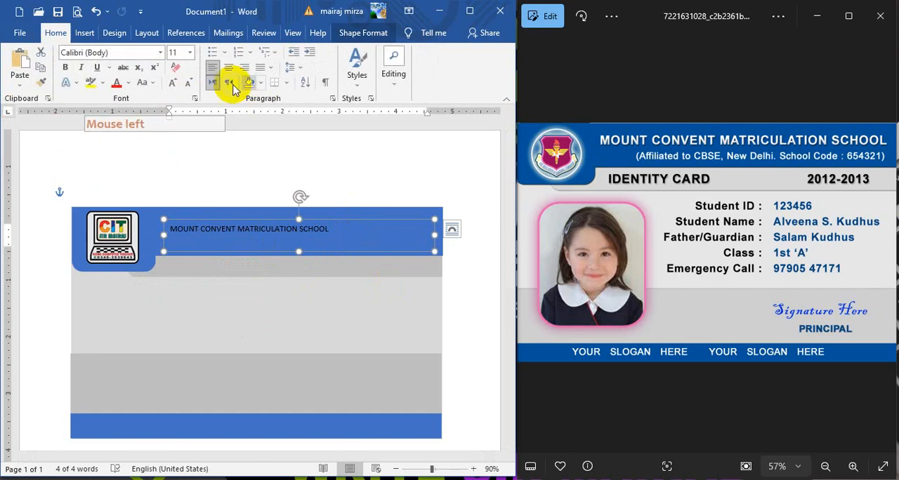
{"action": "left_click", "coordinate": [128, 83]}
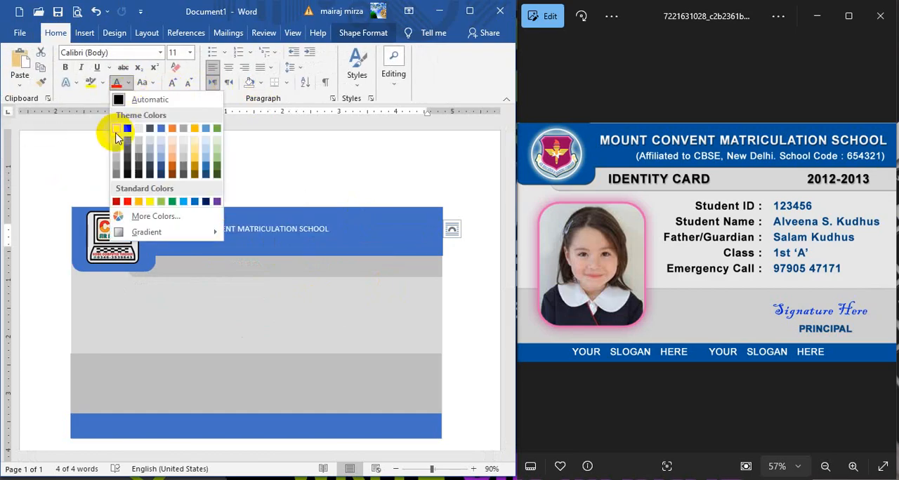
{"action": "left_click", "coordinate": [64, 69]}
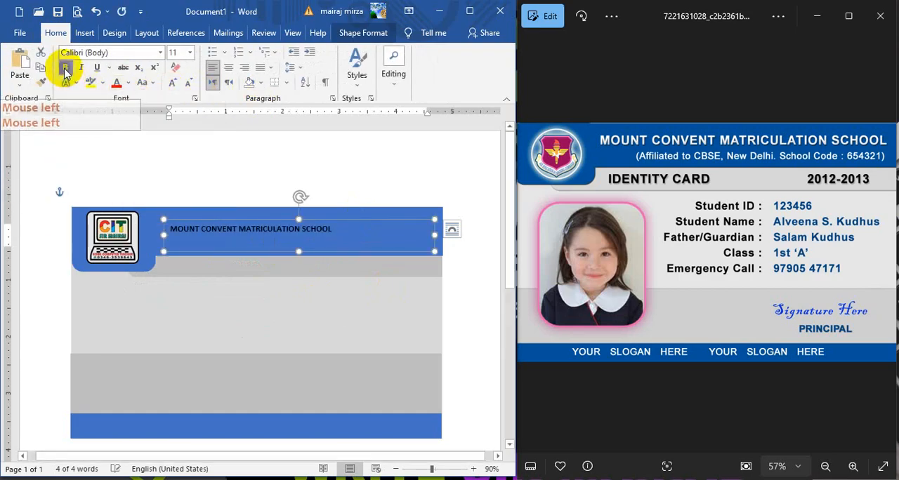
{"action": "left_click", "coordinate": [128, 85]}
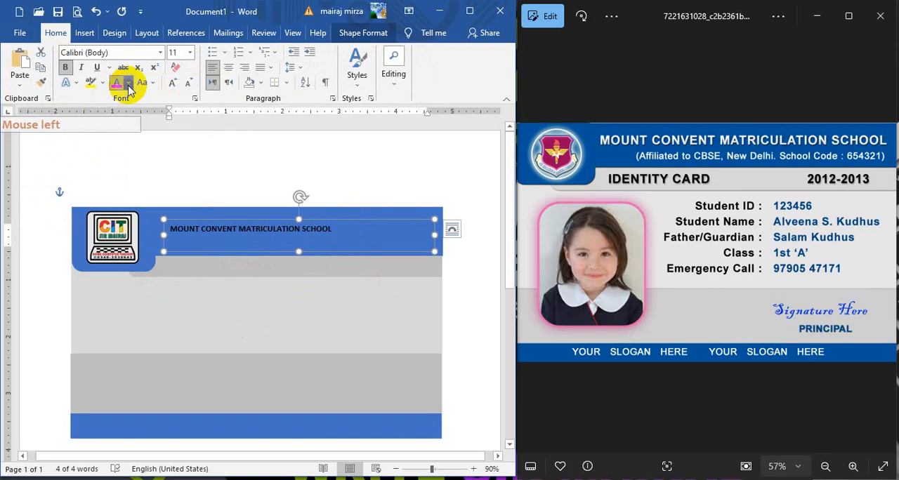
{"action": "left_click", "coordinate": [116, 124]}
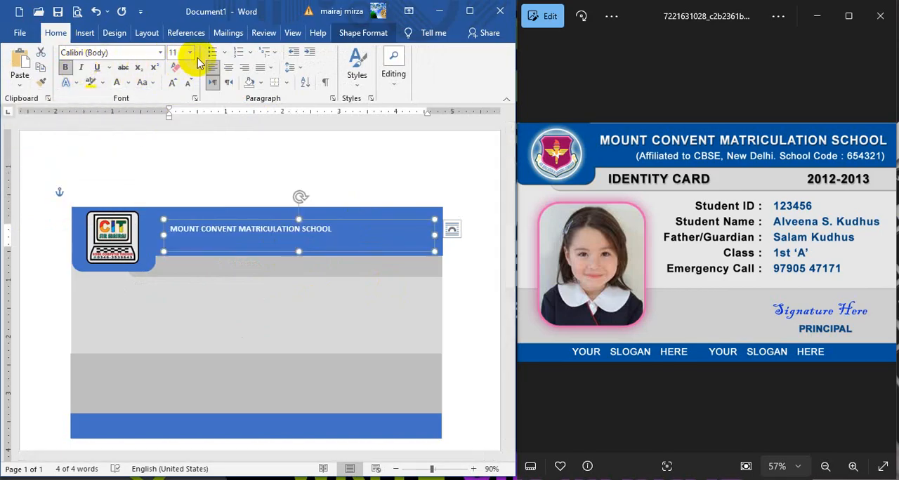
{"action": "left_click", "coordinate": [172, 84]}
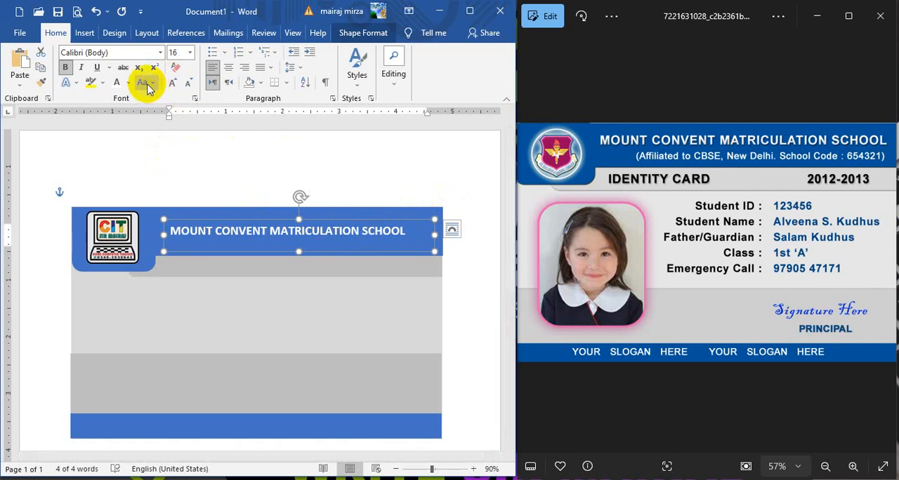
{"action": "left_click", "coordinate": [245, 70]}
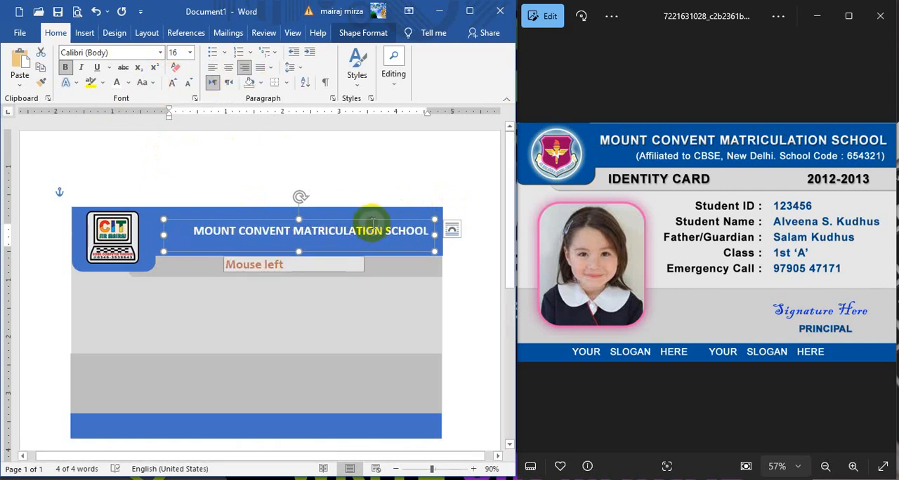
Step: Nudge the school name text box up and right, extend its lower-left corner outward, and increase the text to 18 pt
{"action": "left_click_drag", "start_coordinate": [373, 219], "coordinate": [377, 214]}
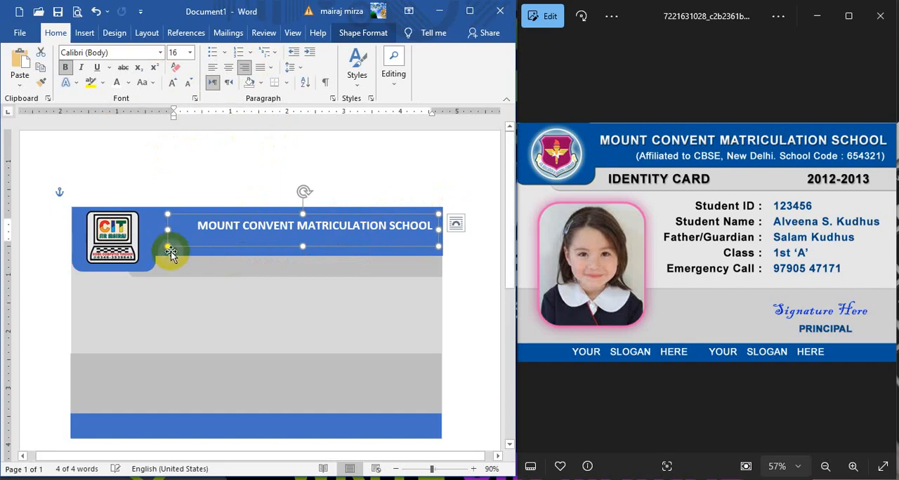
{"action": "left_click_drag", "start_coordinate": [168, 247], "coordinate": [153, 256]}
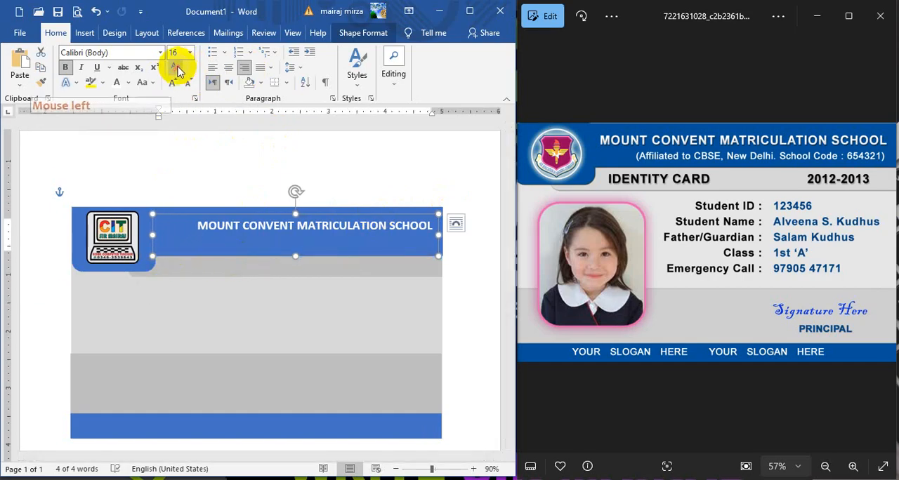
{"action": "left_click", "coordinate": [171, 84]}
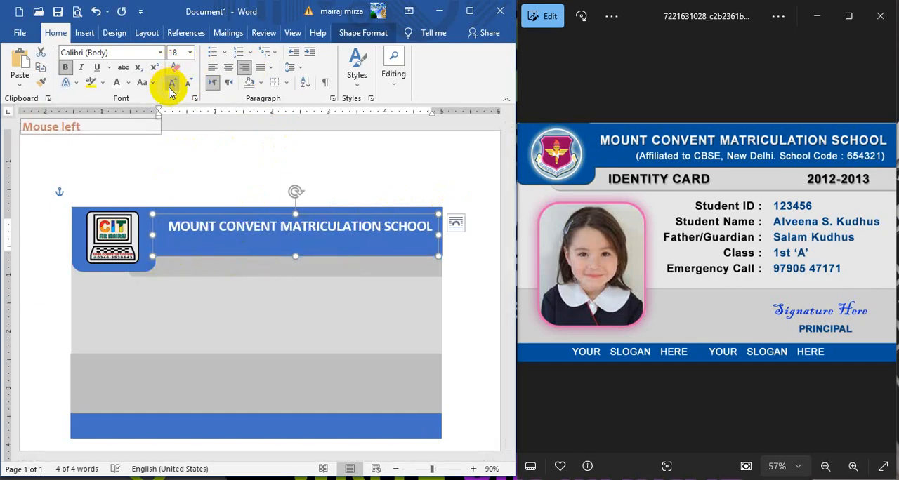
Step: Start a second line below the school name and stretch the text box downward to make room for it
{"action": "left_click", "coordinate": [400, 260]}
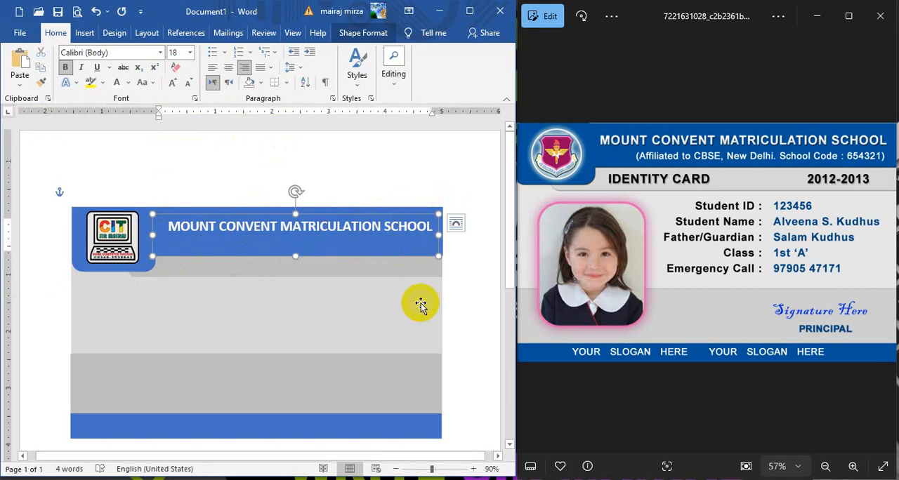
{"action": "left_click", "coordinate": [438, 234]}
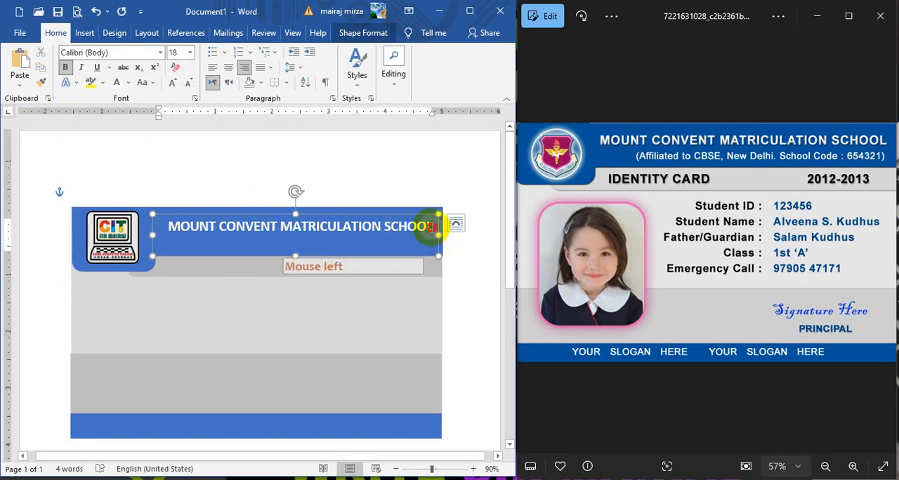
{"action": "key", "text": "Return"}
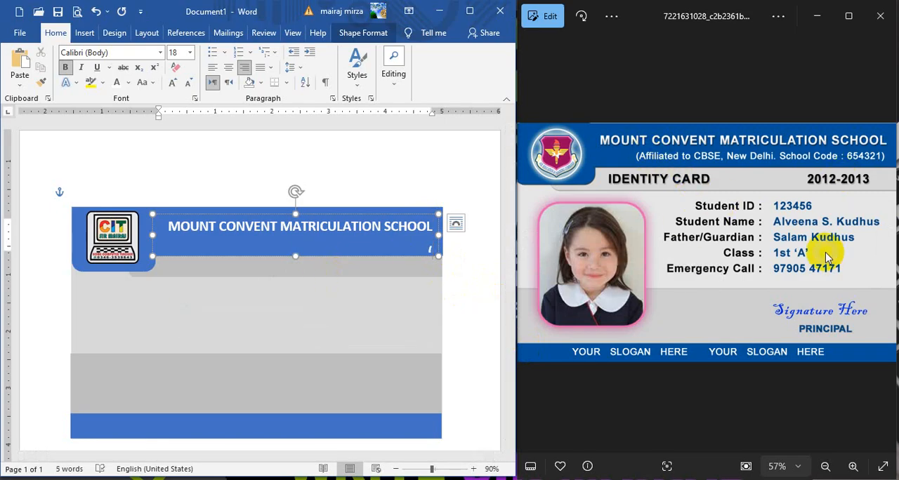
{"action": "left_click", "coordinate": [297, 259]}
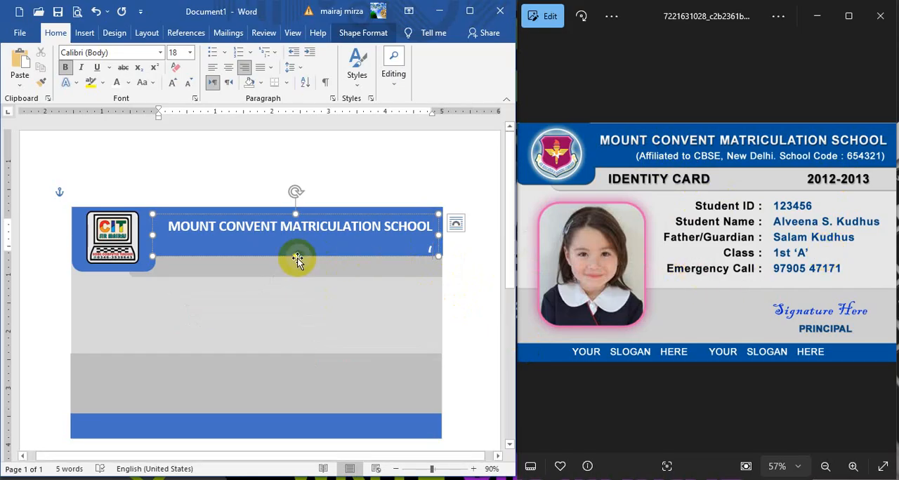
{"action": "left_click_drag", "start_coordinate": [296, 258], "coordinate": [295, 272]}
{"action": "left_click", "coordinate": [295, 297]}
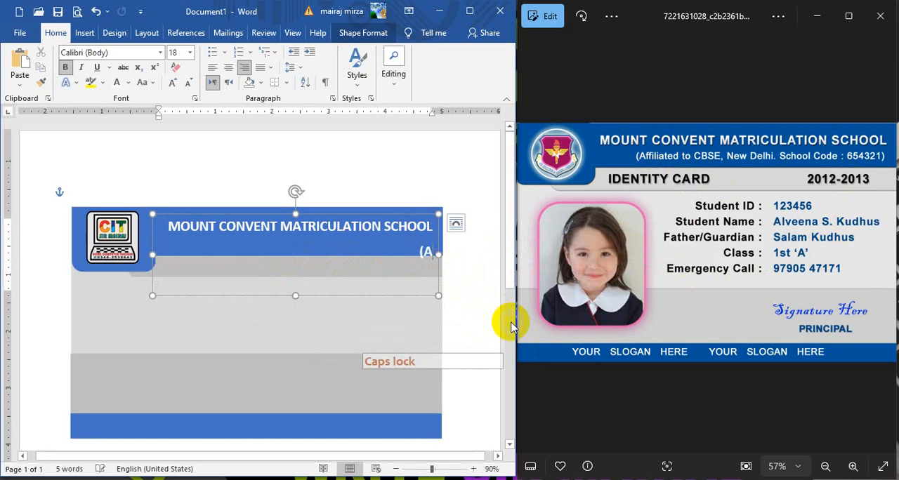
Step: Continue the second header line below the school name so it reads "(Affiliated to CBSE, New Delhi"
{"action": "type", "text": "ff"}
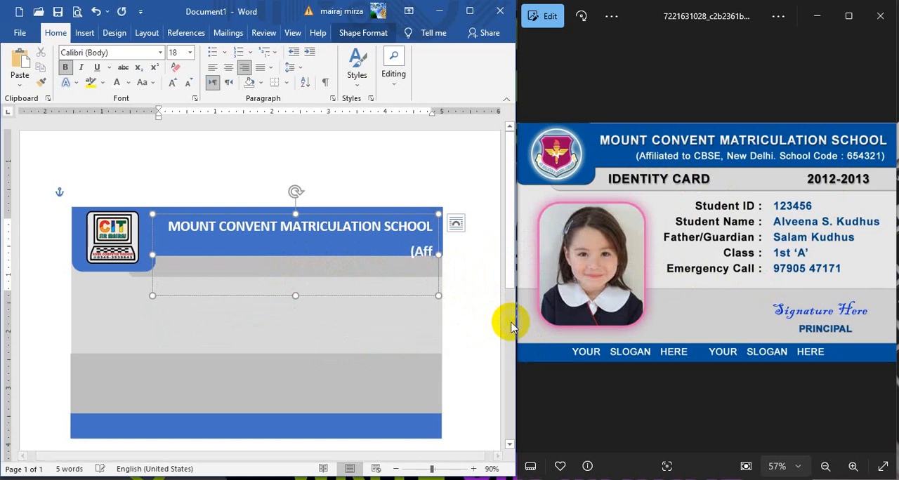
{"action": "type", "text": "iliat"}
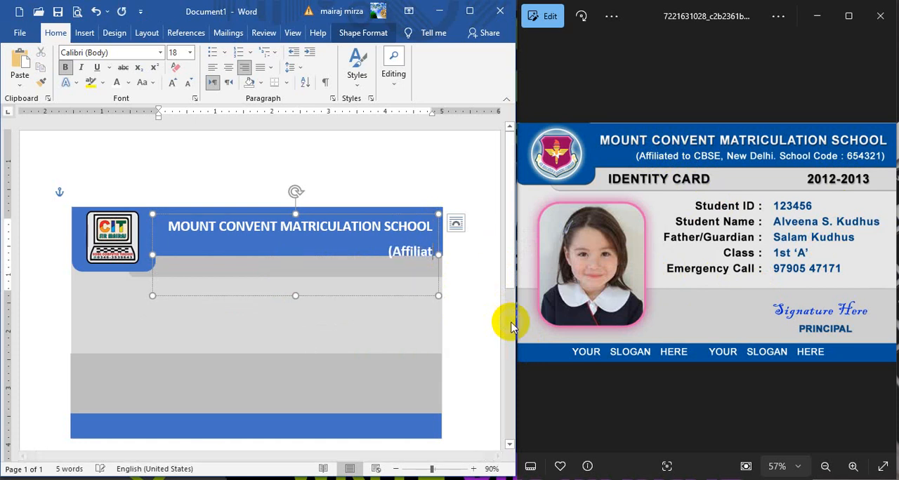
{"action": "type", "text": "ed to"}
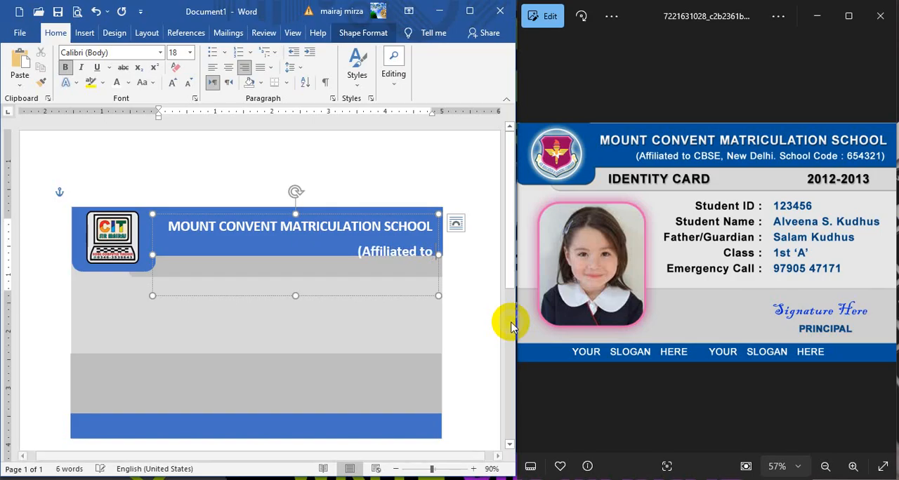
{"action": "key", "text": "Caps_Lock"}
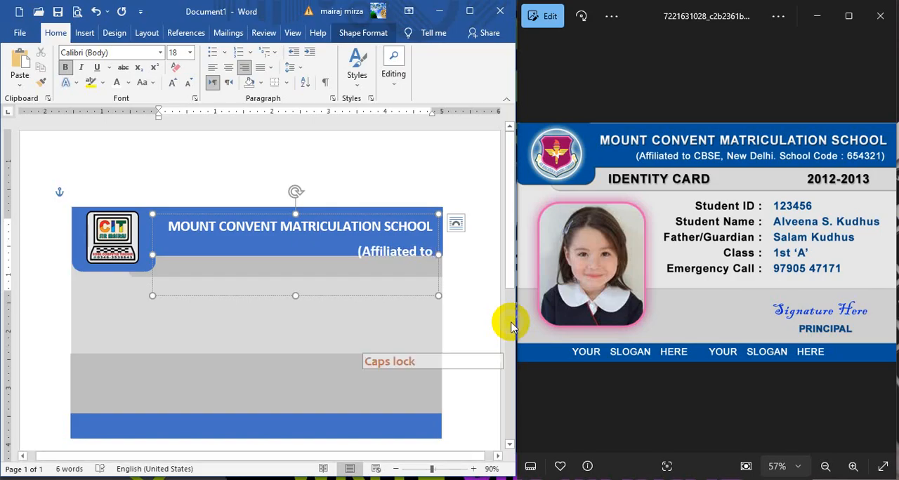
{"action": "type", "text": "CBSE"}
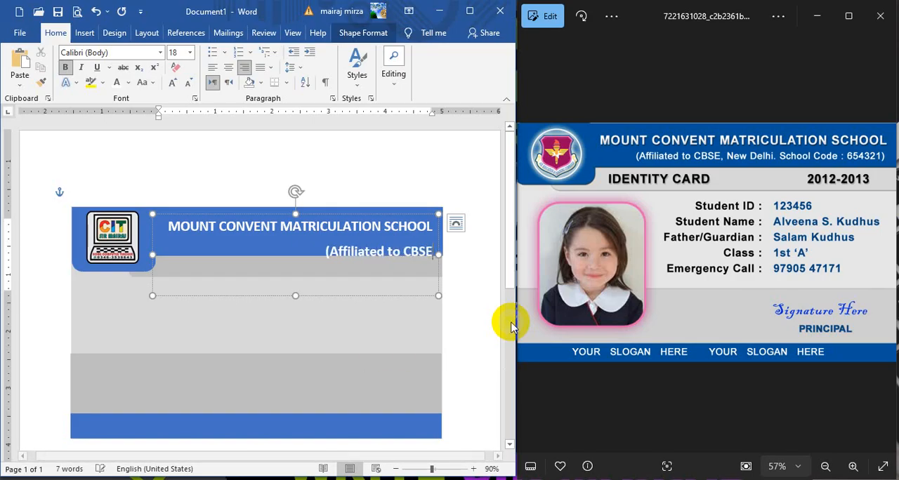
{"action": "type", "text": ","}
{"action": "key", "text": "Caps_Lock"}
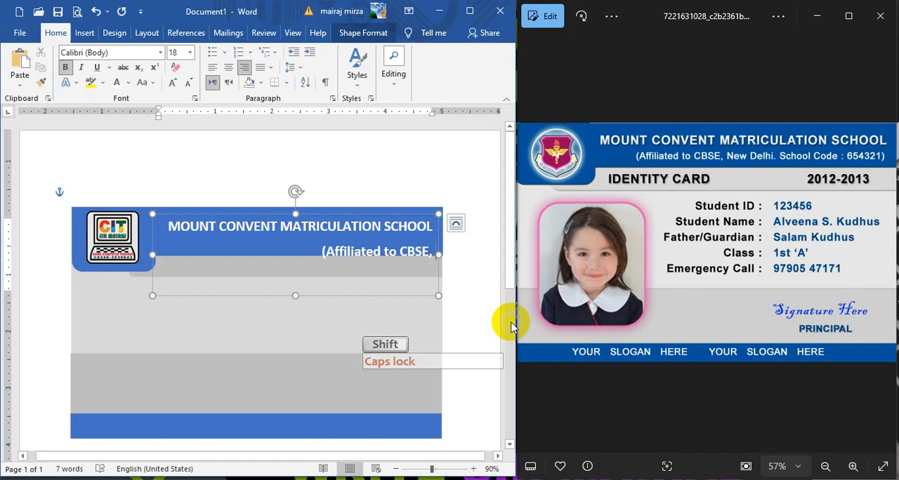
{"action": "type", "text": "NewD"}
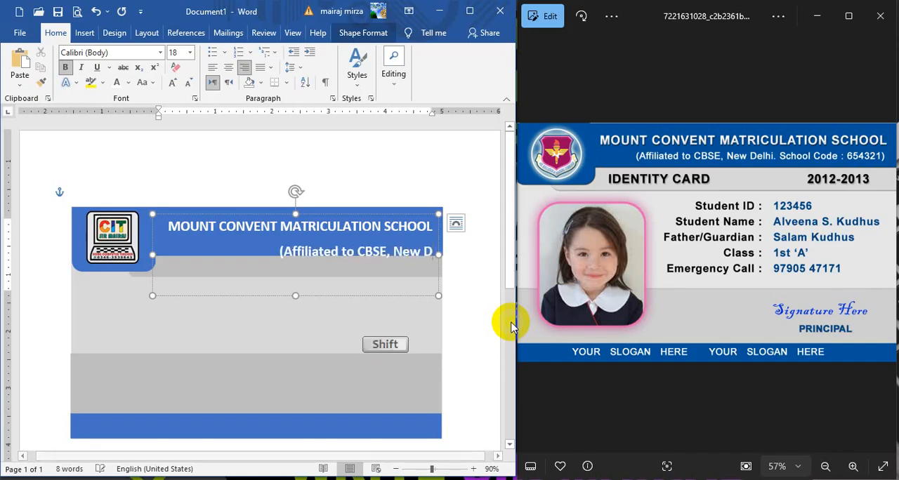
{"action": "type", "text": "eh"}
{"action": "key", "text": "BackSpace"}
{"action": "type", "text": "l"}
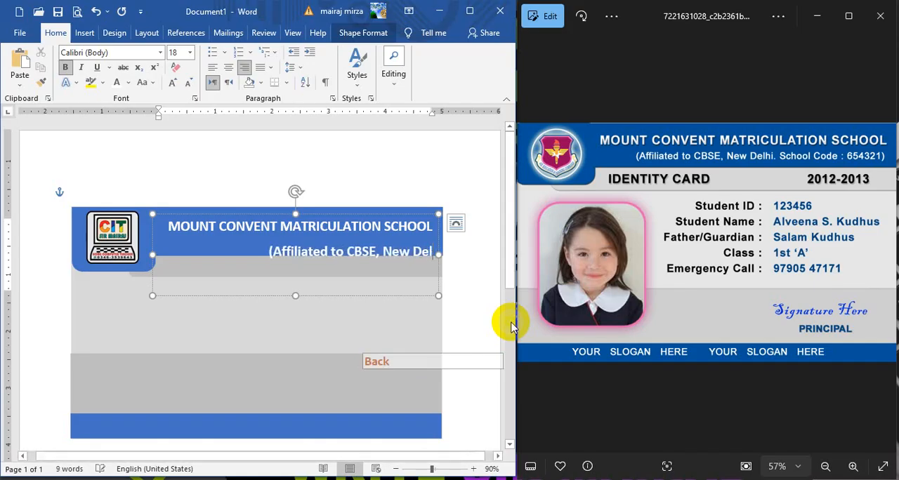
{"action": "type", "text": "hi"}
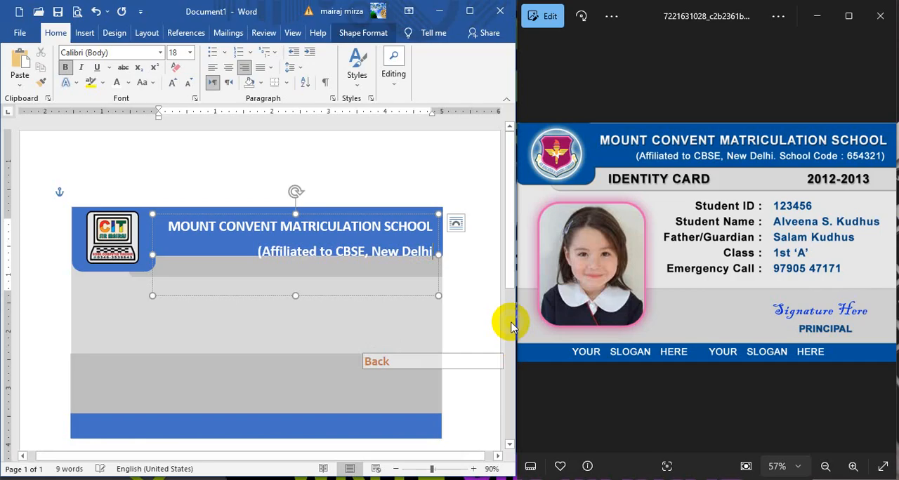
{"action": "type", "text": ", Schook"}
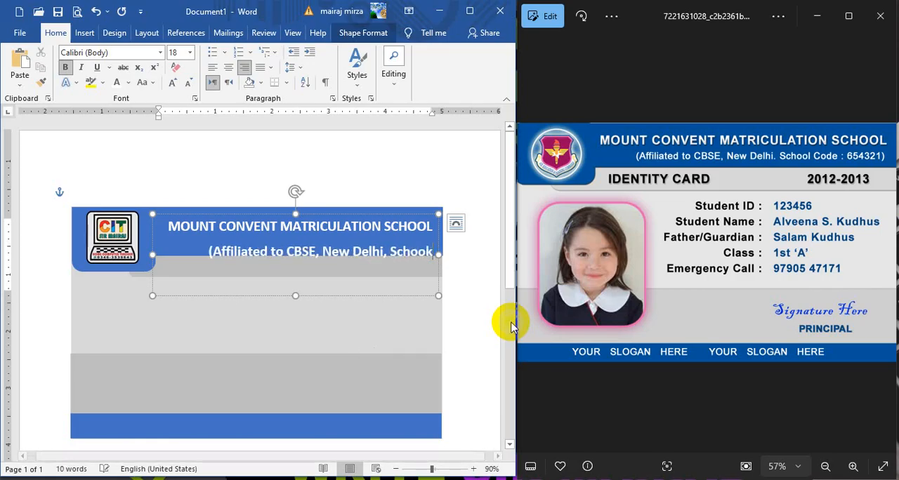
Step: Finish the affiliation line by adding ", School Code : 654321)" after New Delhi
{"action": "key", "text": "BackSpace"}
{"action": "type", "text": "l"}
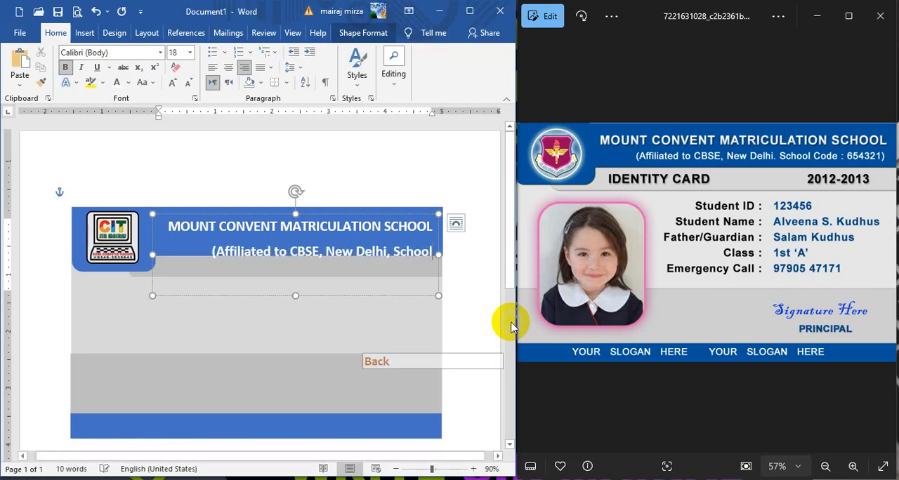
{"action": "type", "text": "Code"}
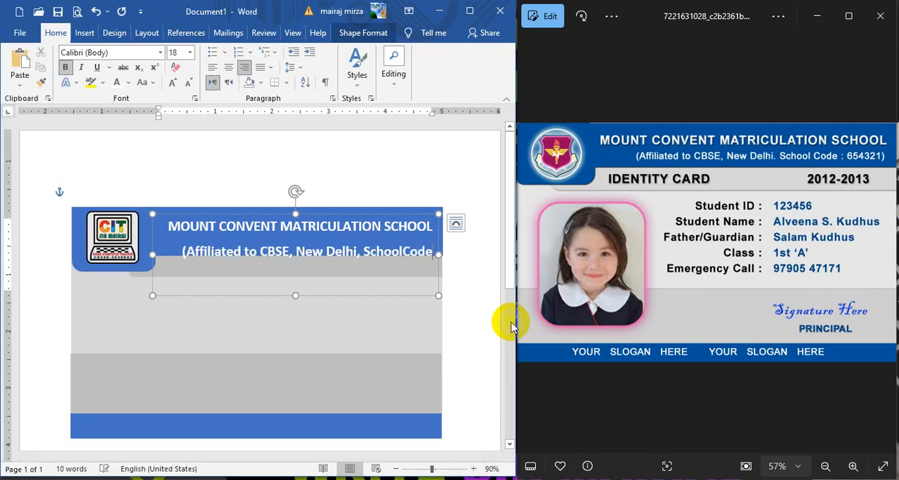
{"action": "key", "text": "BackSpace"}
{"action": "key", "text": "BackSpace"}
{"action": "key", "text": "BackSpace"}
{"action": "key", "text": "BackSpace"}
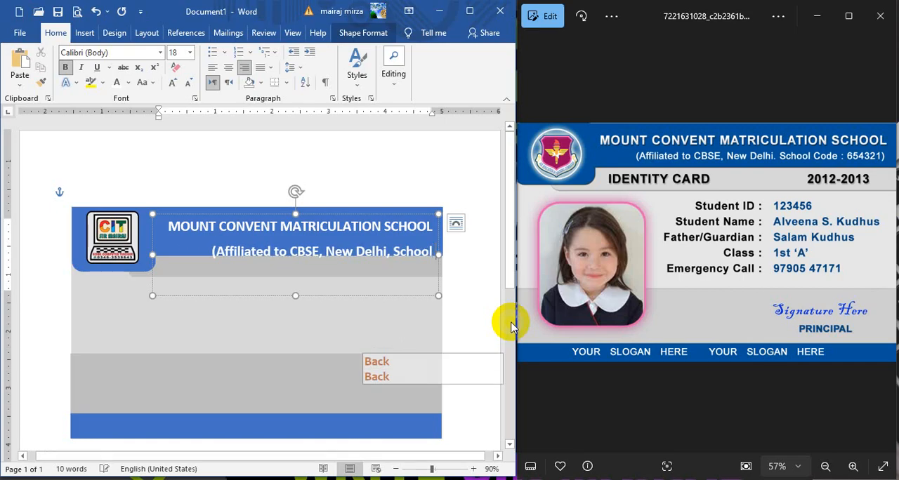
{"action": "type", "text": "Code"}
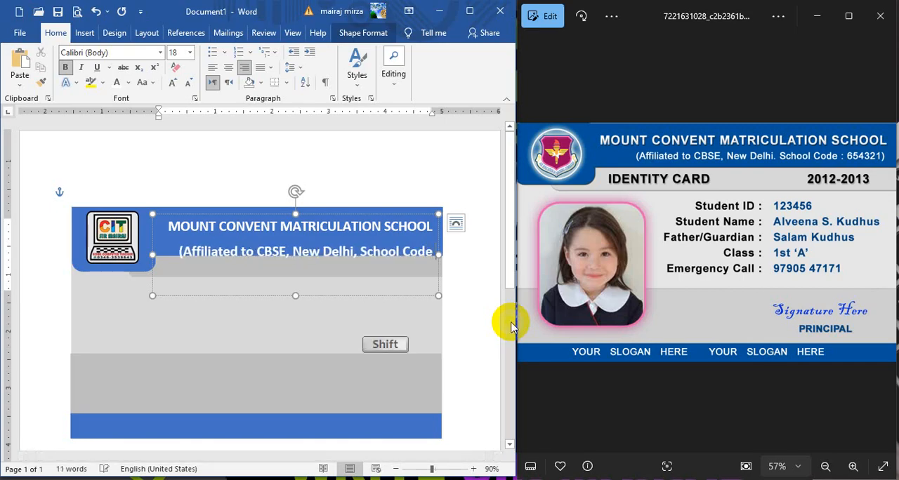
{"action": "type", "text": " :"}
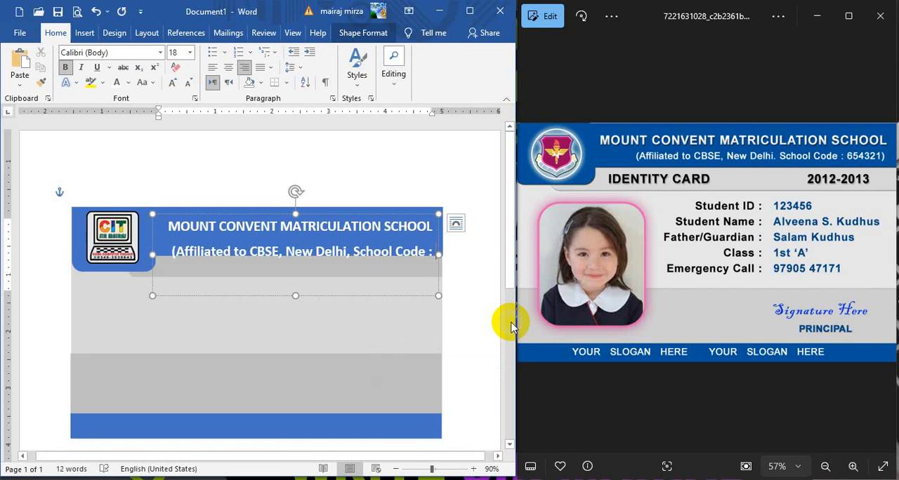
{"action": "type", "text": " 654"}
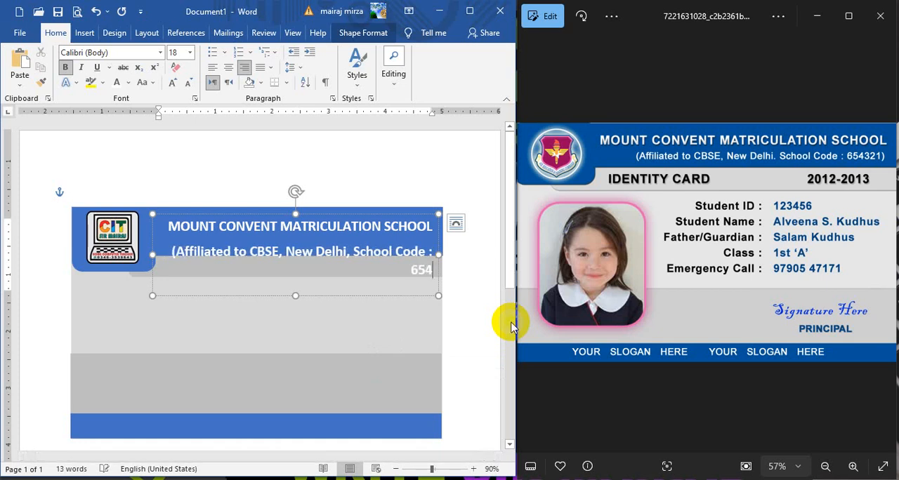
{"action": "type", "text": "321"}
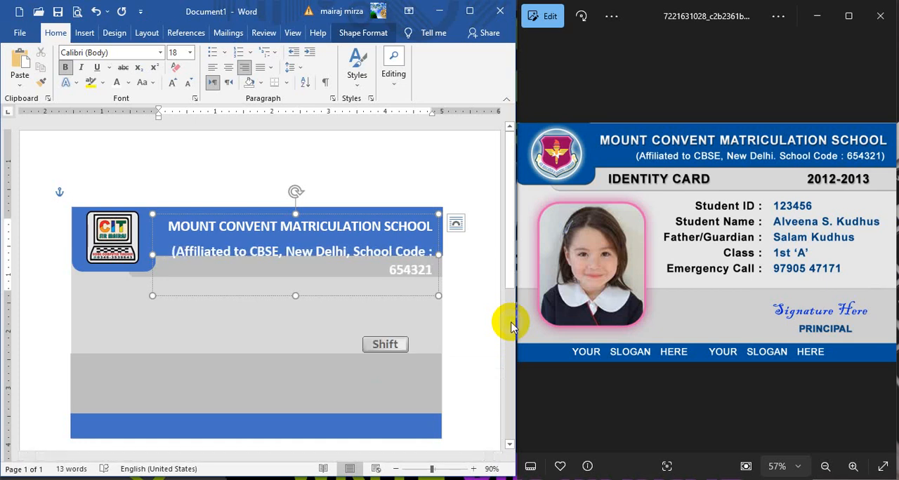
{"action": "type", "text": ")"}
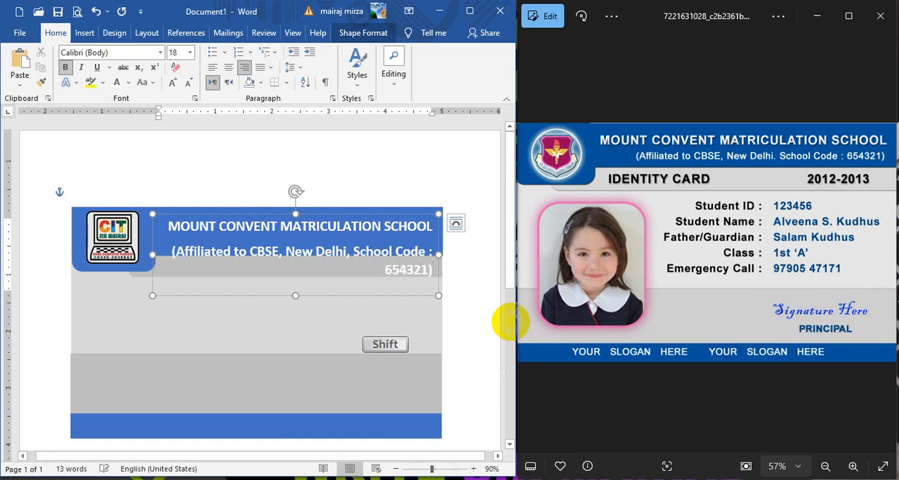
Step: Remove bold from the whole affiliation line and reduce its text size to 12 pt
{"action": "left_click", "coordinate": [218, 259]}
{"action": "left_click_drag", "start_coordinate": [168, 253], "coordinate": [434, 278]}
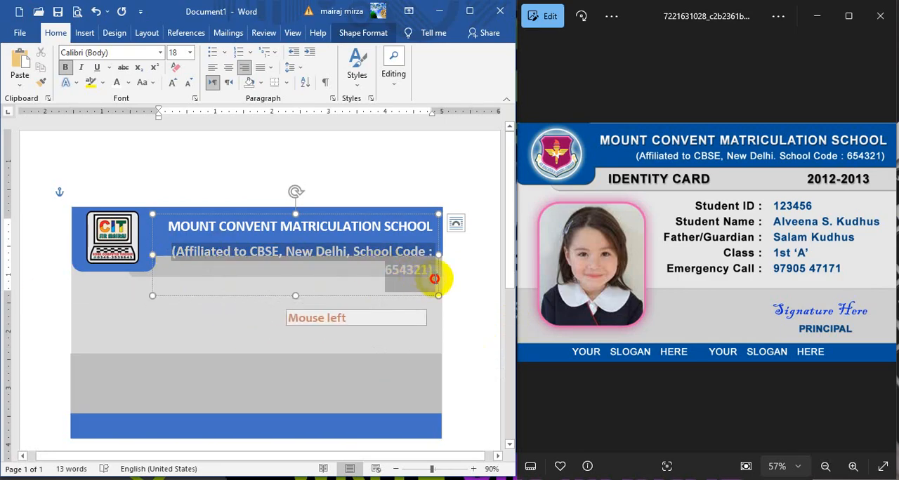
{"action": "left_click", "coordinate": [65, 68]}
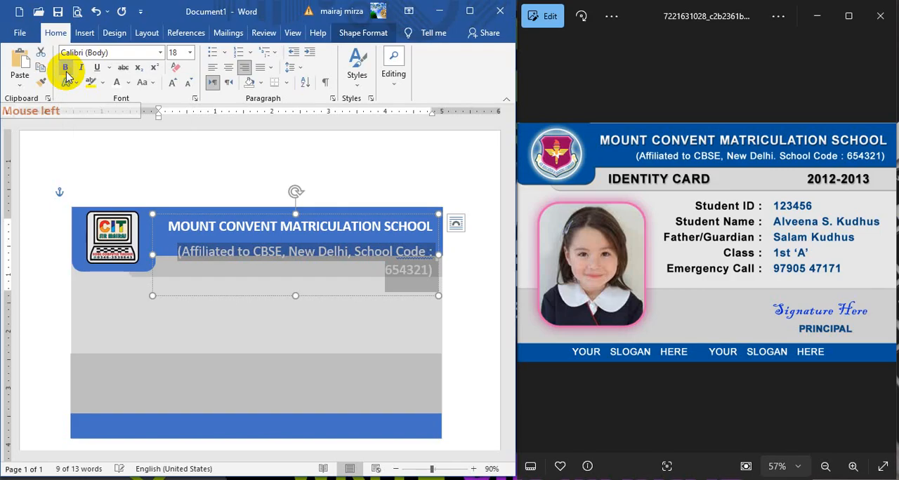
{"action": "left_click", "coordinate": [188, 84]}
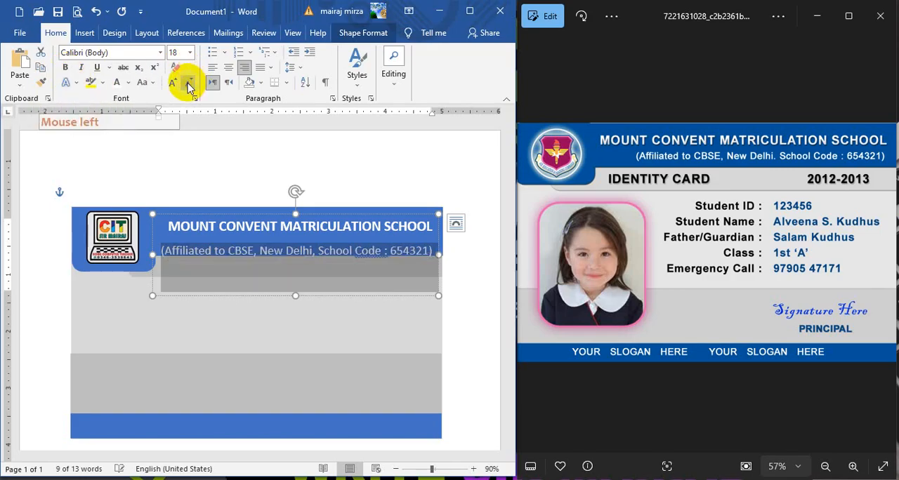
{"action": "left_click", "coordinate": [188, 84]}
{"action": "left_click", "coordinate": [189, 83]}
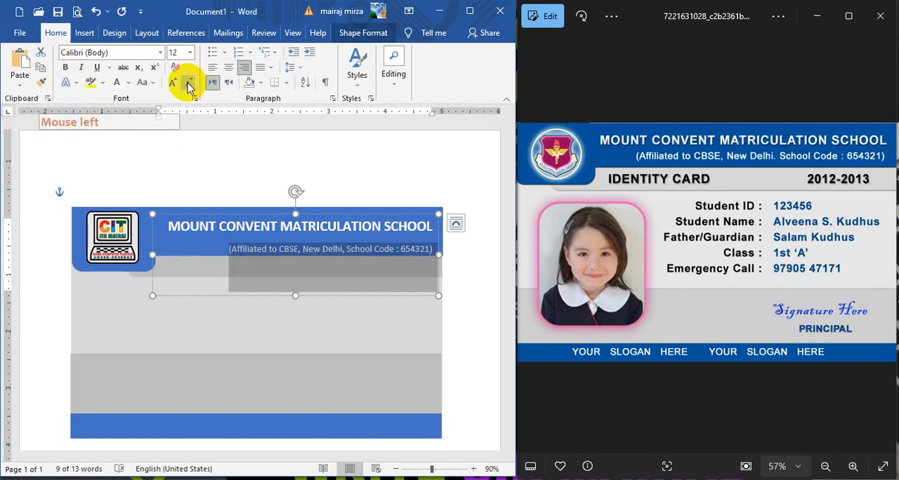
Step: Set the header text box to 1.0 line spacing and remove the space after its paragraphs
{"action": "left_click", "coordinate": [272, 211]}
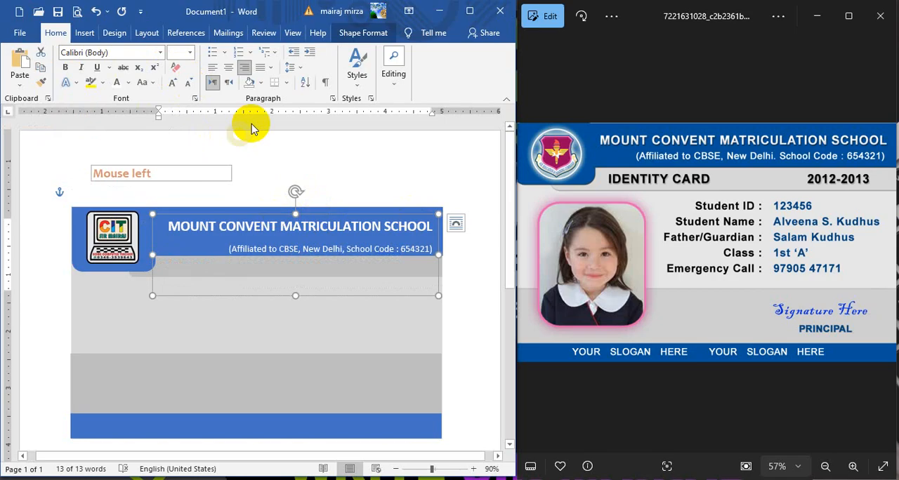
{"action": "left_click", "coordinate": [293, 67]}
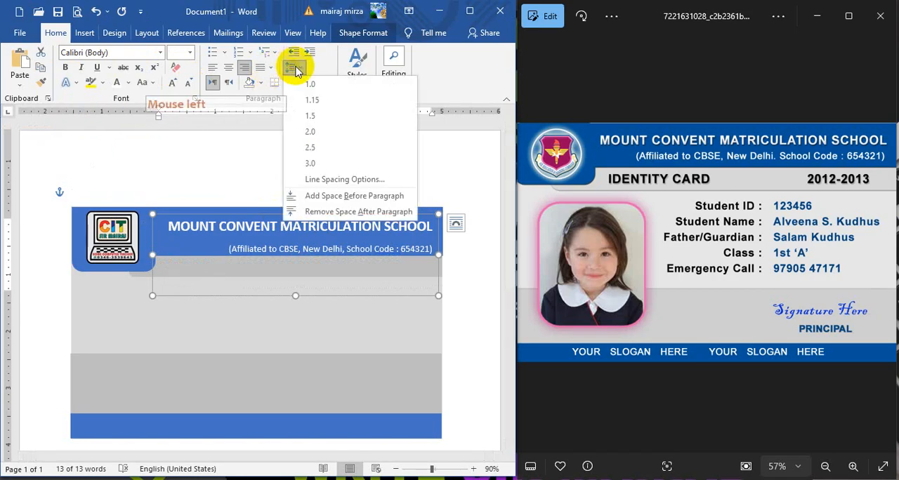
{"action": "left_click", "coordinate": [295, 67]}
{"action": "left_click", "coordinate": [295, 68]}
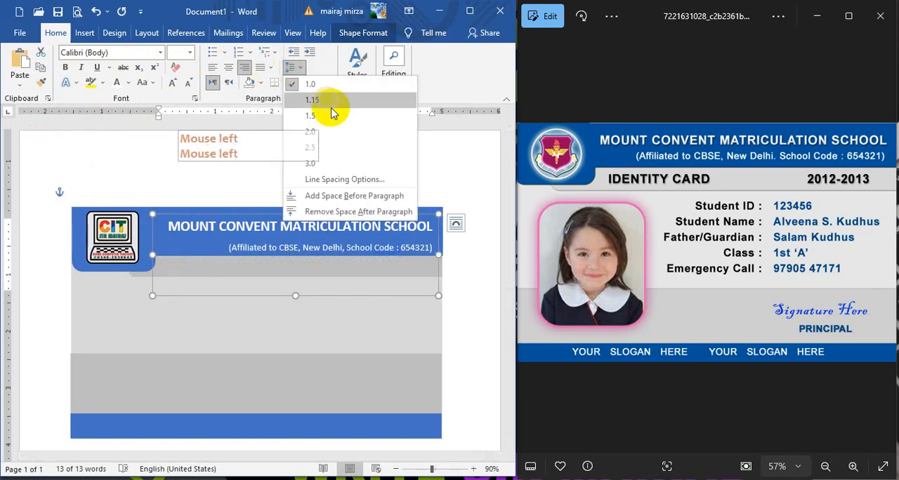
{"action": "left_click", "coordinate": [316, 211]}
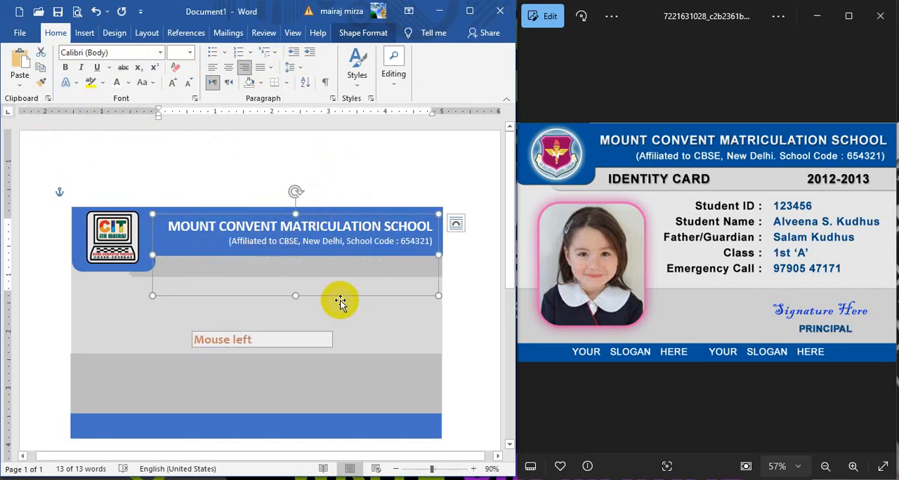
{"action": "left_click", "coordinate": [433, 187]}
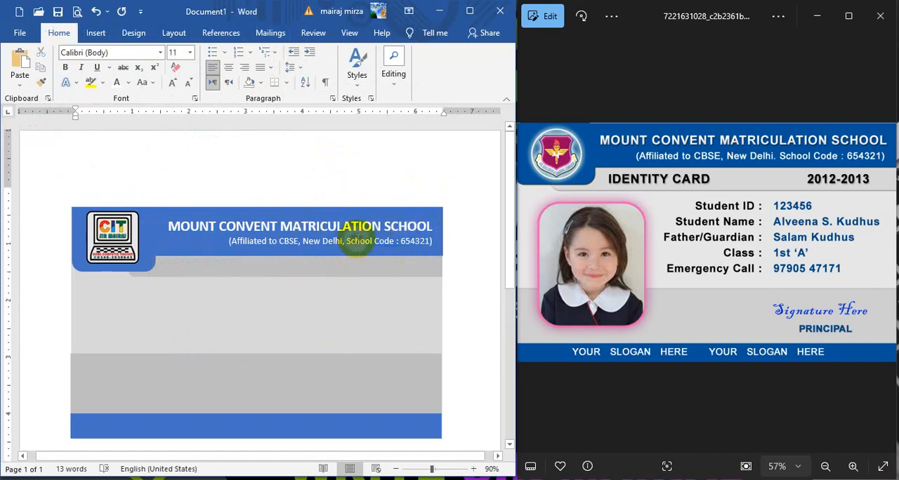
Step: Make the whole affiliation line under the school name bold
{"action": "double_click", "coordinate": [356, 240]}
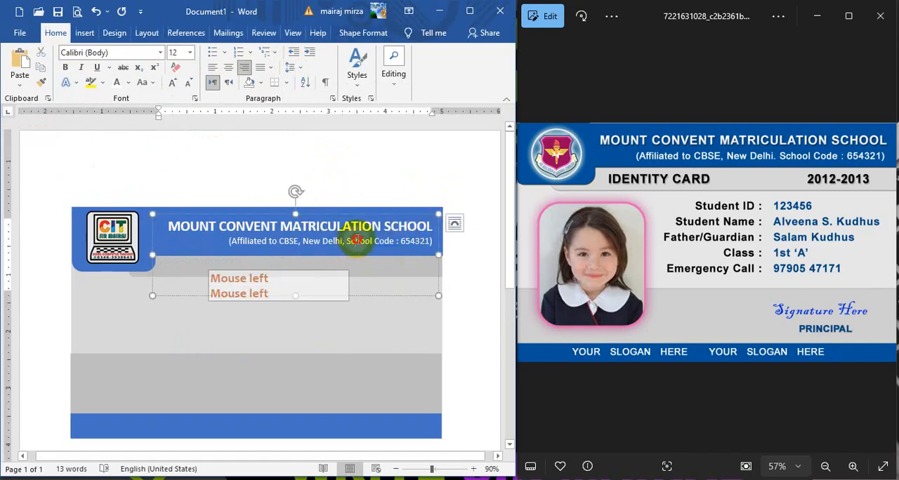
{"action": "double_click", "coordinate": [282, 244]}
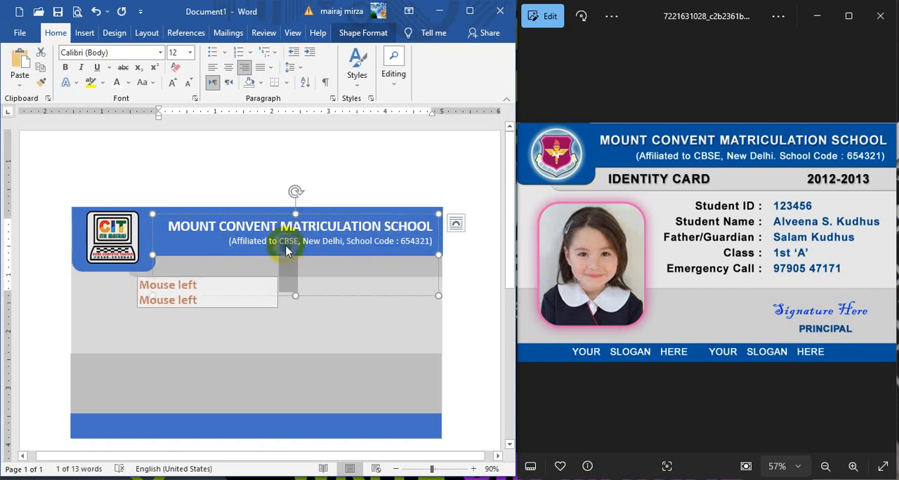
{"action": "triple_click", "coordinate": [293, 243]}
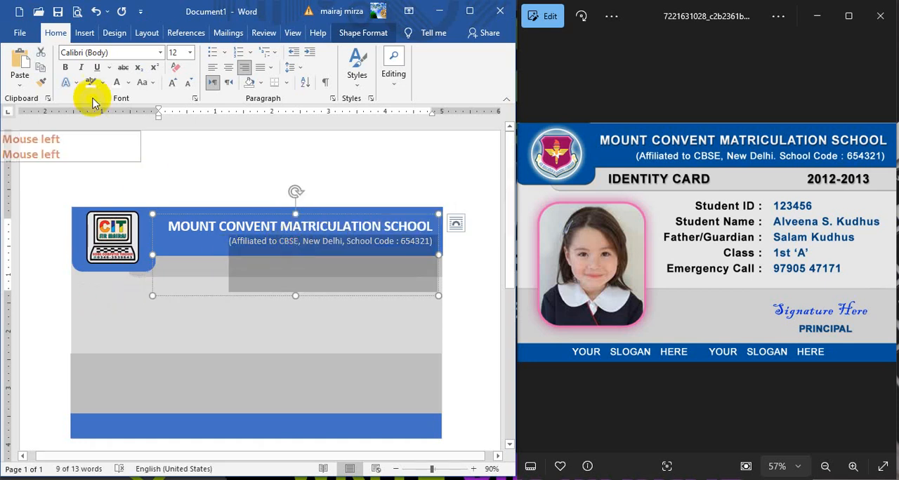
{"action": "left_click", "coordinate": [65, 66]}
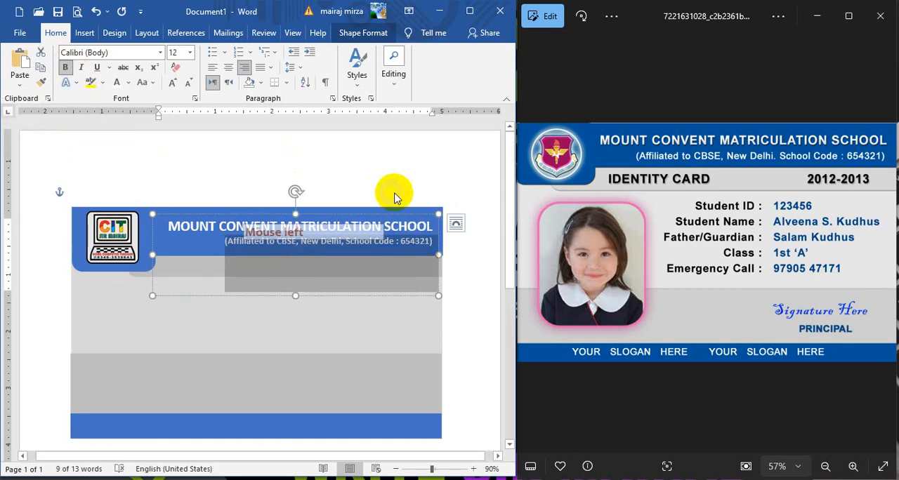
{"action": "left_click", "coordinate": [417, 177]}
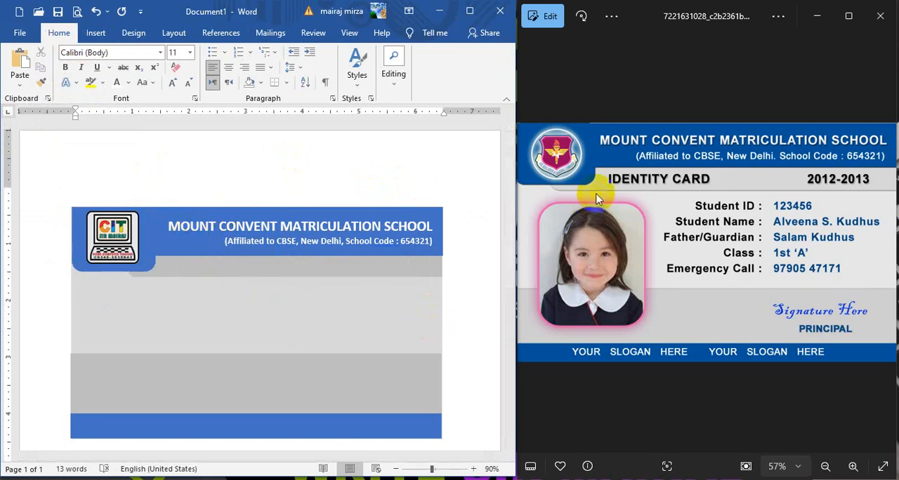
Step: Insert a new WordArt text object in the plain black style
{"action": "left_click", "coordinate": [96, 33]}
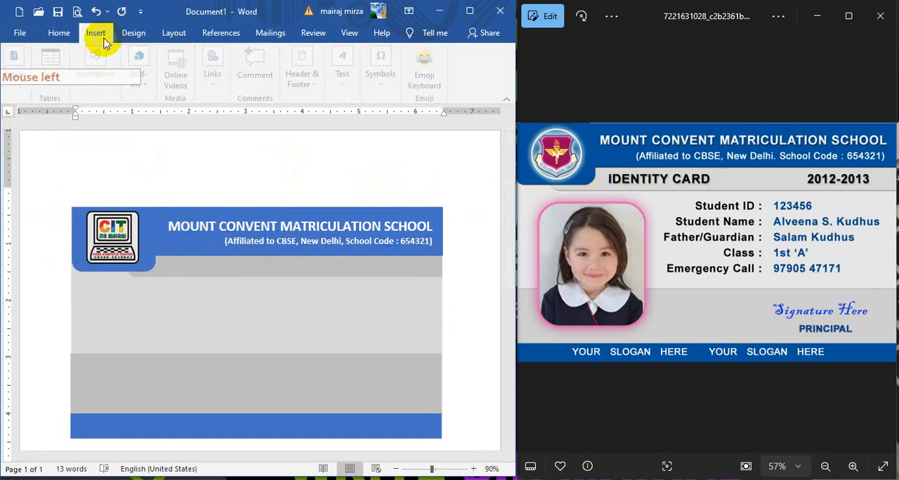
{"action": "left_click", "coordinate": [347, 74]}
{"action": "left_click", "coordinate": [405, 132]}
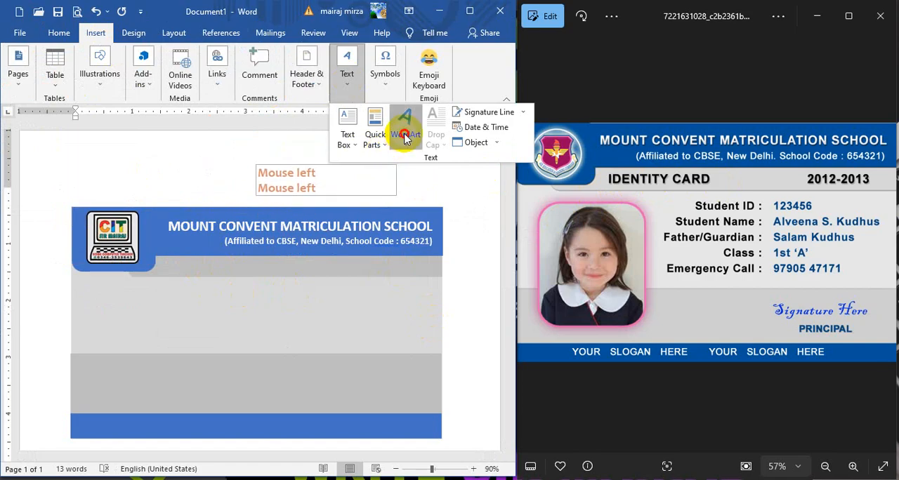
{"action": "left_click", "coordinate": [408, 171]}
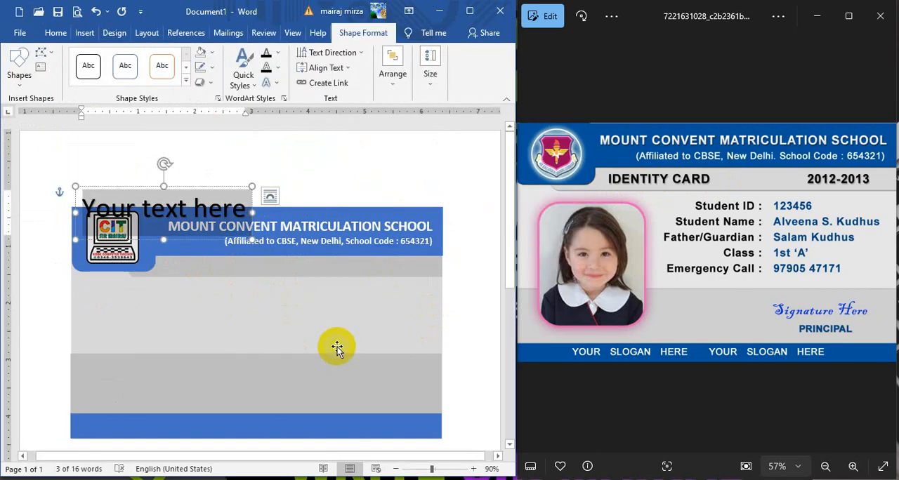
Step: Replace the new WordArt's placeholder text with "ISWNRIRY c"
{"action": "key", "text": "Caps_Lock"}
{"action": "type", "text": "ISW"}
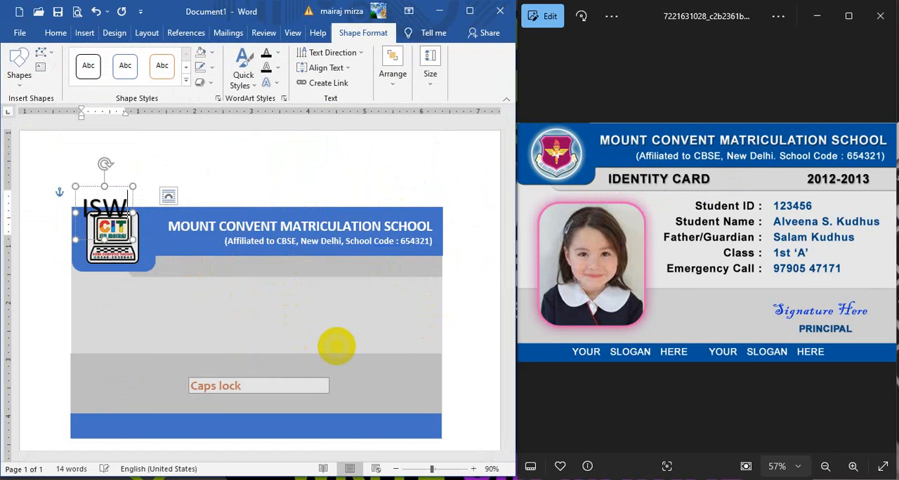
{"action": "type", "text": "NRIRY"}
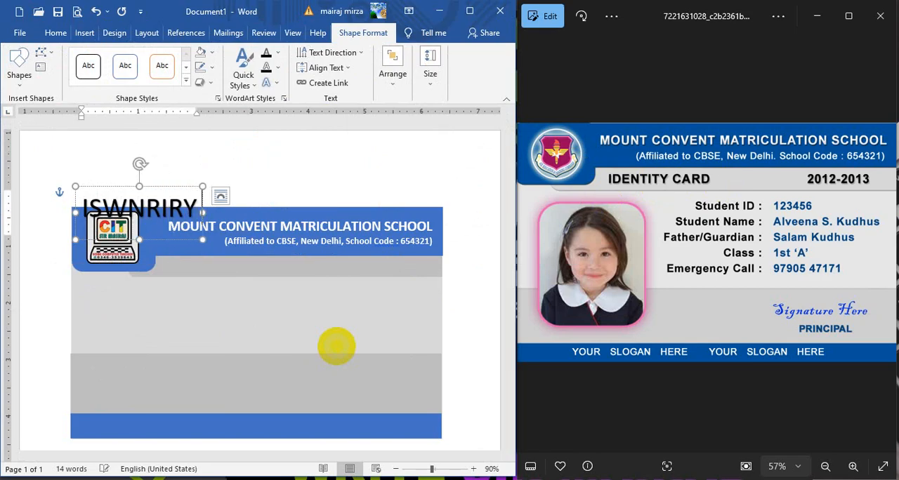
{"action": "type", "text": " X"}
{"action": "key", "text": "Caps_Lock"}
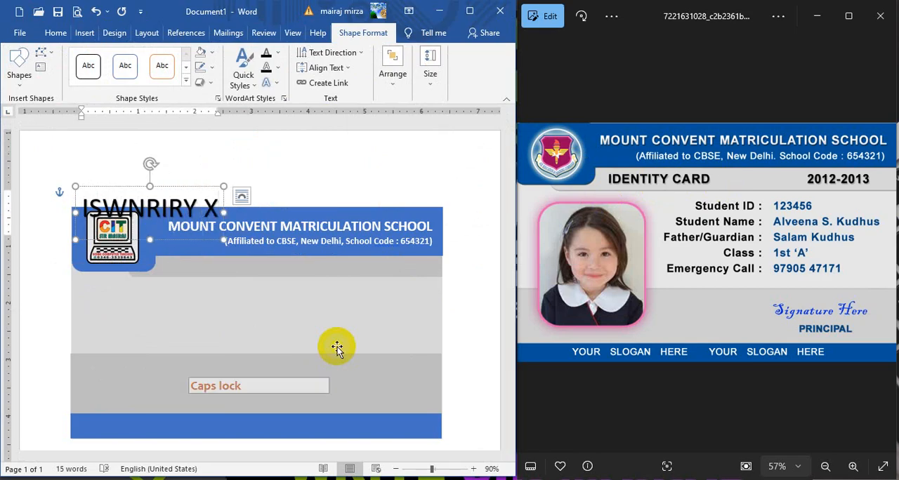
{"action": "key", "text": "BackSpace"}
{"action": "key", "text": "BackSpace"}
{"action": "type", "text": "c"}
{"action": "key", "text": "Caps_Lock"}
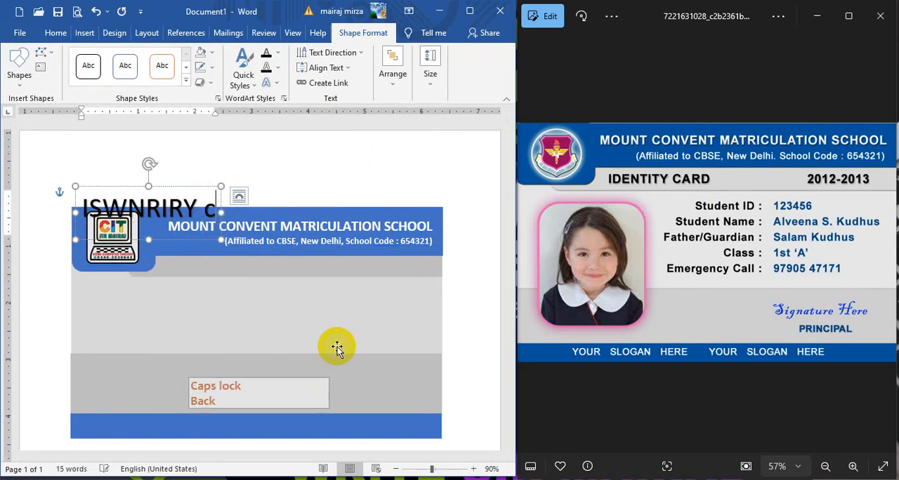
{"action": "key", "text": "BackSpace"}
{"action": "key", "text": "BackSpace"}
{"action": "key", "text": "Caps_Lock"}
{"action": "type", "text": "c"}
Step: Delete the light grey rectangle that fills the middle area of the card
{"action": "triple_click", "coordinate": [336, 346]}
{"action": "key", "text": "BackSpace"}
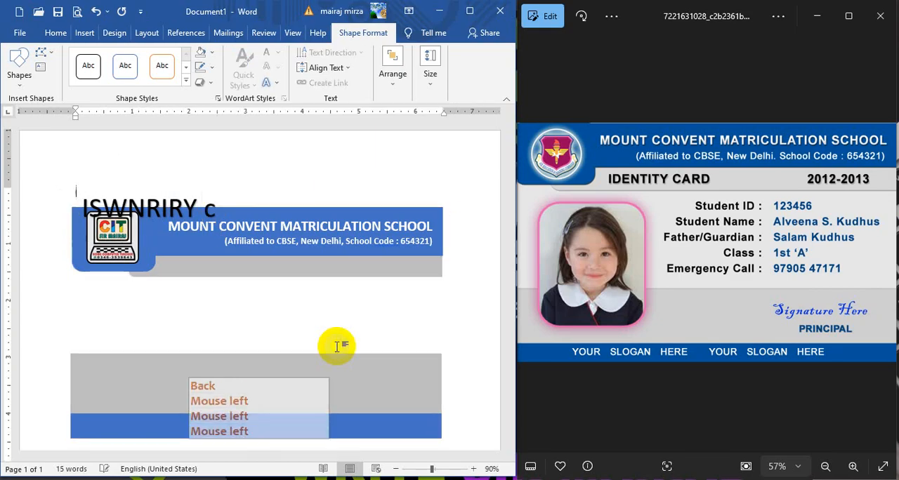
Step: Correct the WordArt text so that it reads "IDENTITY CARD"
{"action": "left_click", "coordinate": [211, 214]}
{"action": "double_click", "coordinate": [210, 211]}
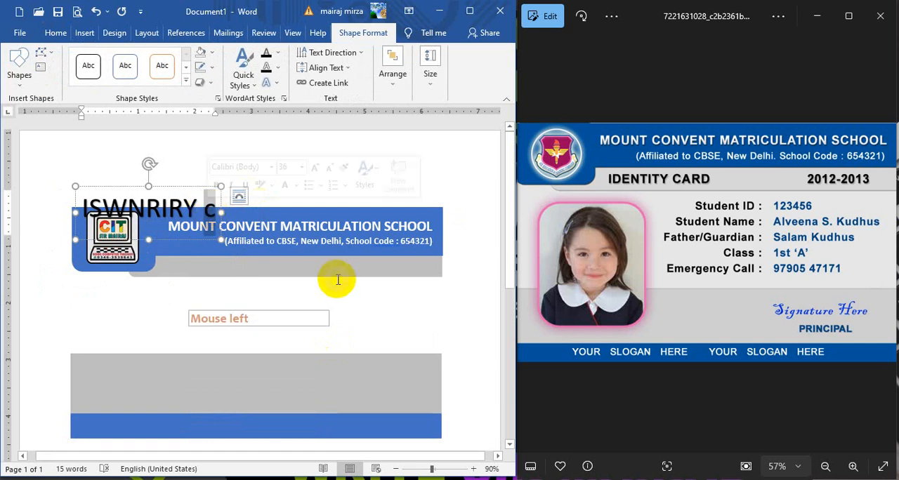
{"action": "key", "text": "Caps_Lock"}
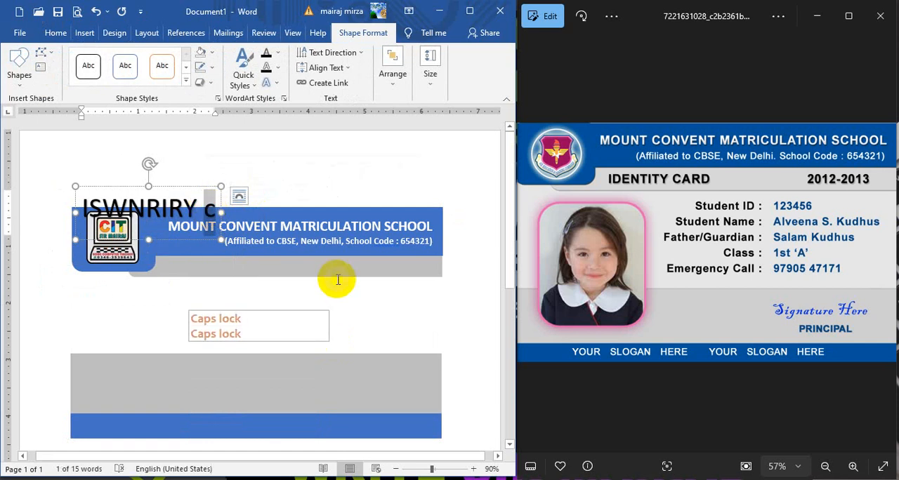
{"action": "type", "text": "C"}
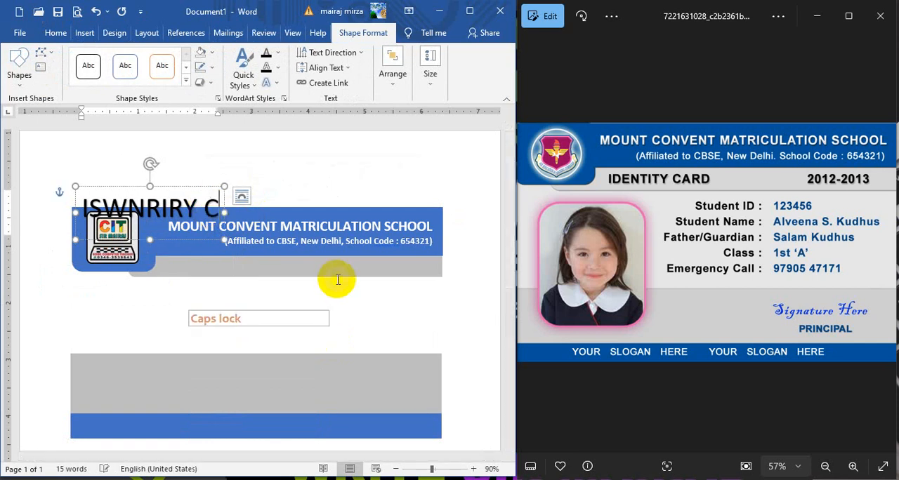
{"action": "type", "text": "ARD"}
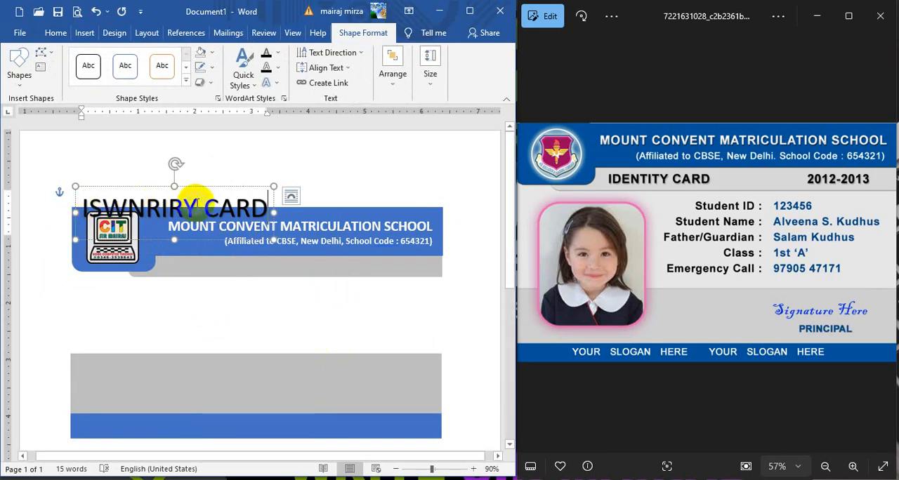
{"action": "left_click_drag", "start_coordinate": [211, 204], "coordinate": [76, 204]}
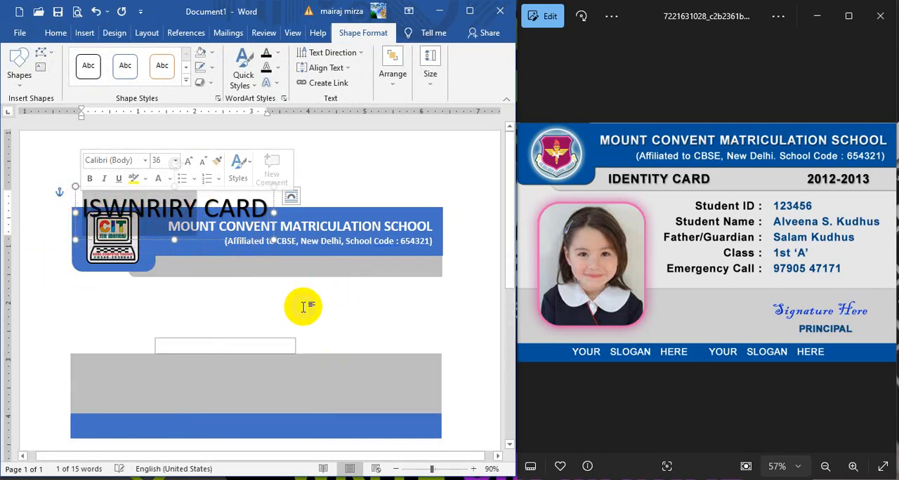
{"action": "type", "text": "IDENTITY"}
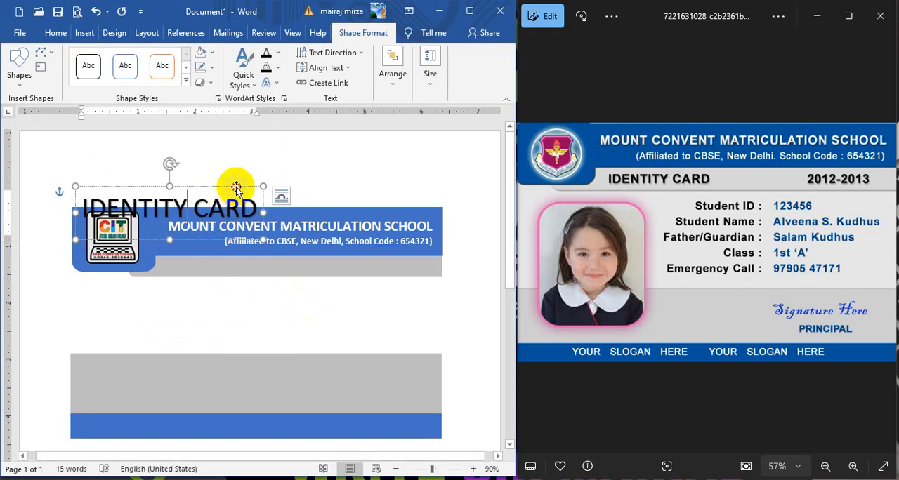
Step: Move the IDENTITY CARD WordArt onto the grey strip below the header and reduce its text size to 26 pt
{"action": "left_click_drag", "start_coordinate": [236, 188], "coordinate": [315, 245]}
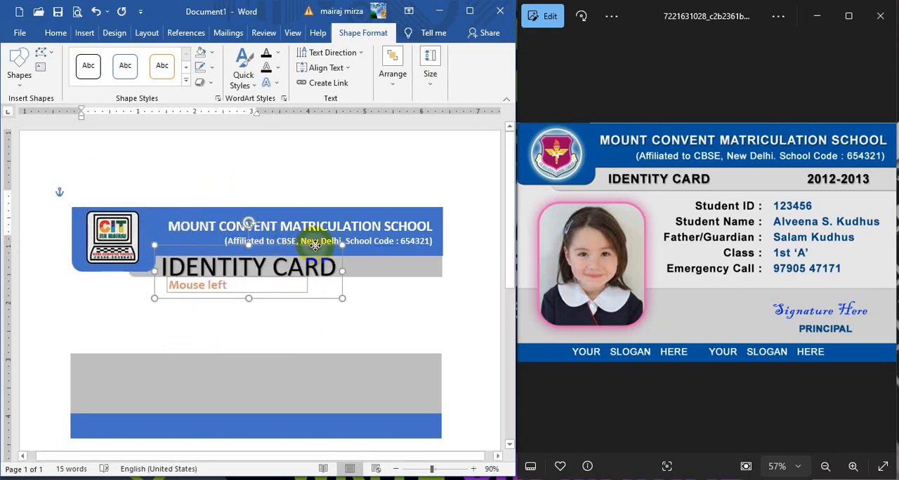
{"action": "left_click", "coordinate": [55, 36]}
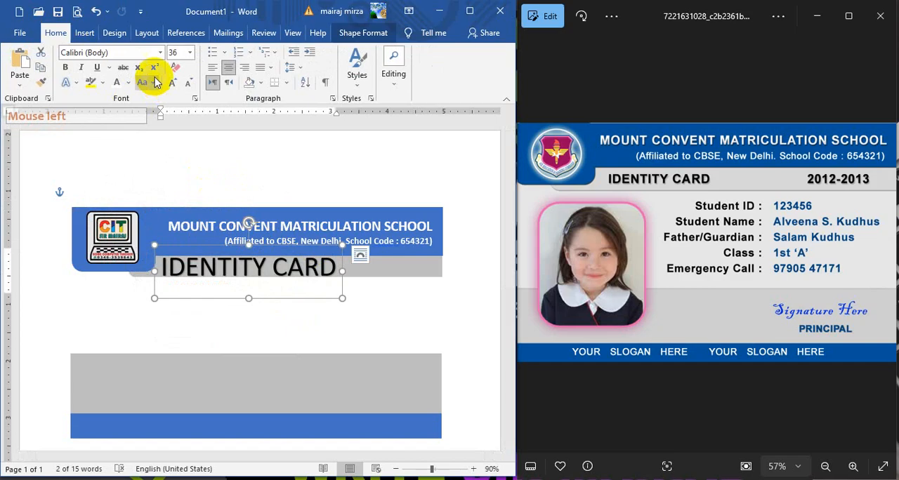
{"action": "left_click", "coordinate": [187, 83]}
{"action": "left_click", "coordinate": [188, 83]}
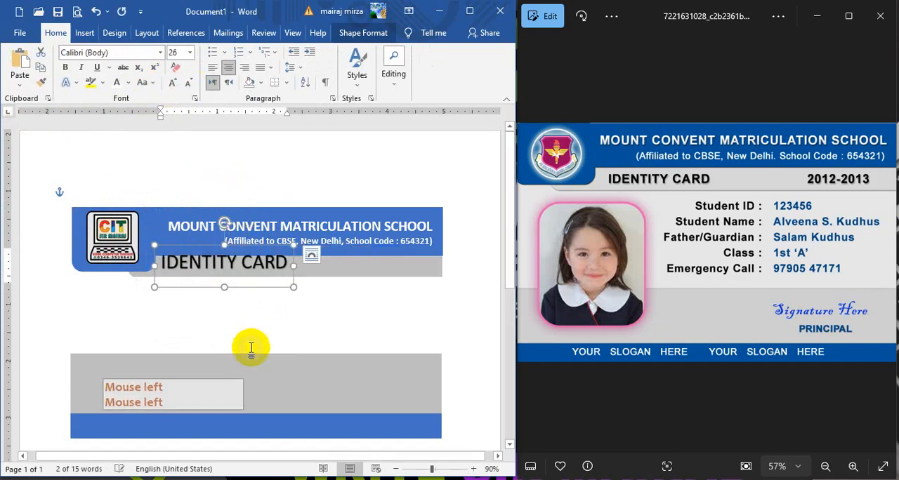
{"action": "left_click_drag", "start_coordinate": [265, 244], "coordinate": [272, 248]}
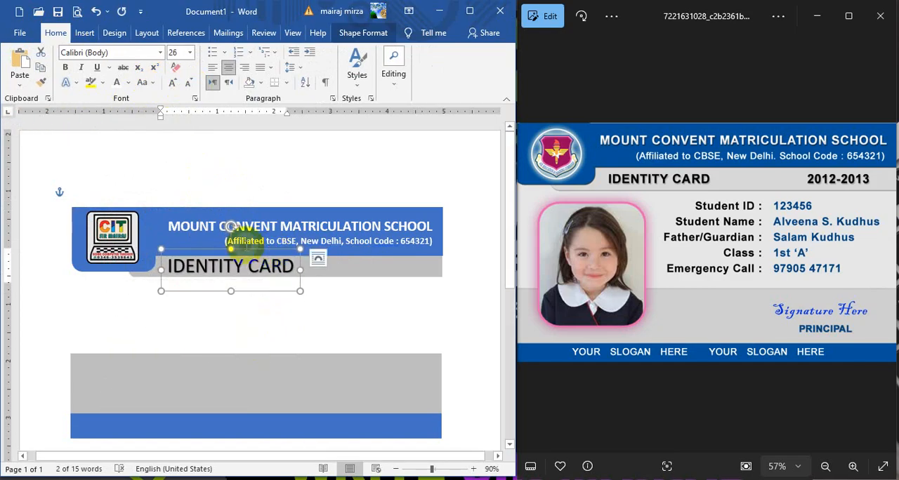
Step: Make the IDENTITY CARD text bold at 24 pt and fit its shortened box to the grey strip
{"action": "left_click", "coordinate": [65, 68]}
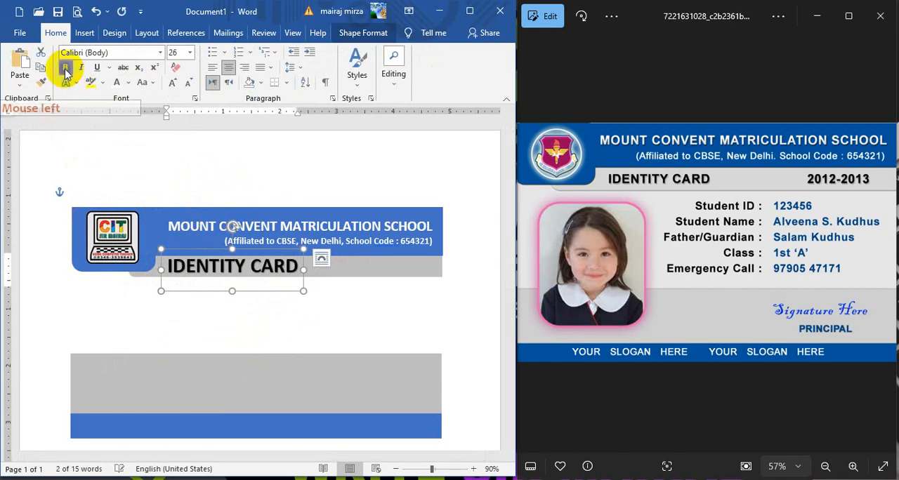
{"action": "left_click", "coordinate": [189, 84]}
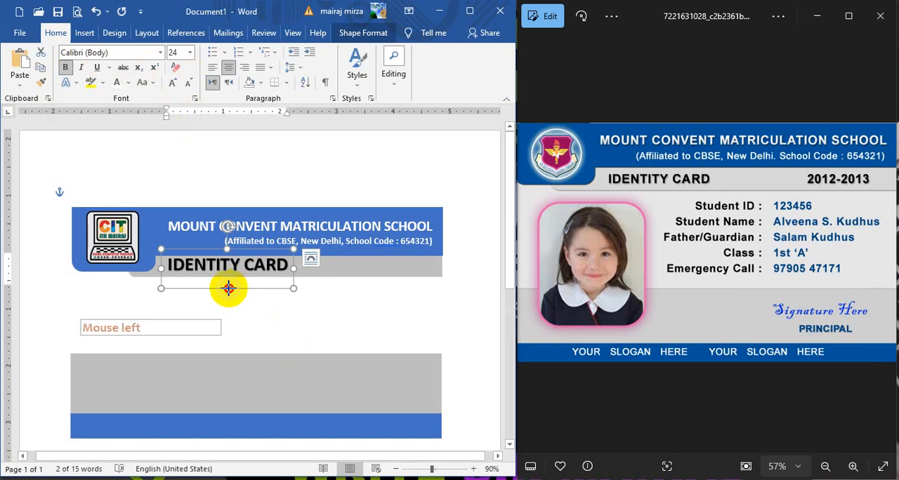
{"action": "left_click_drag", "start_coordinate": [228, 288], "coordinate": [230, 281]}
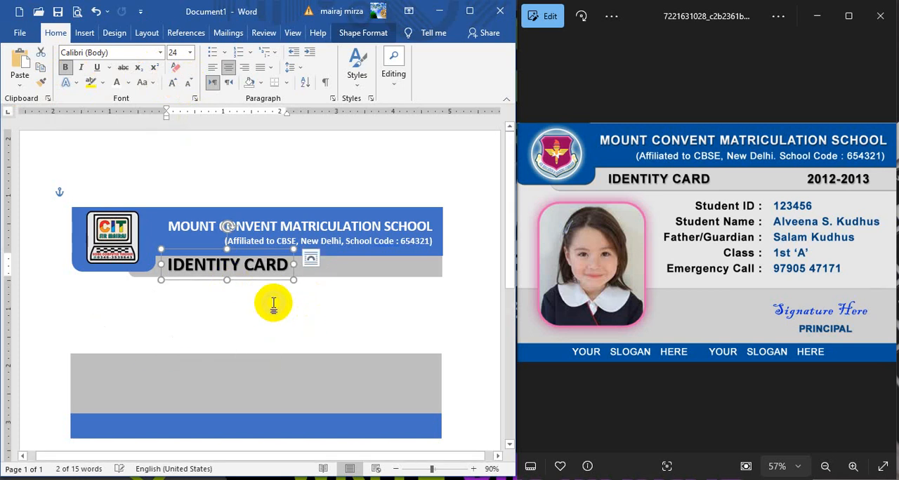
{"action": "key", "text": "Down"}
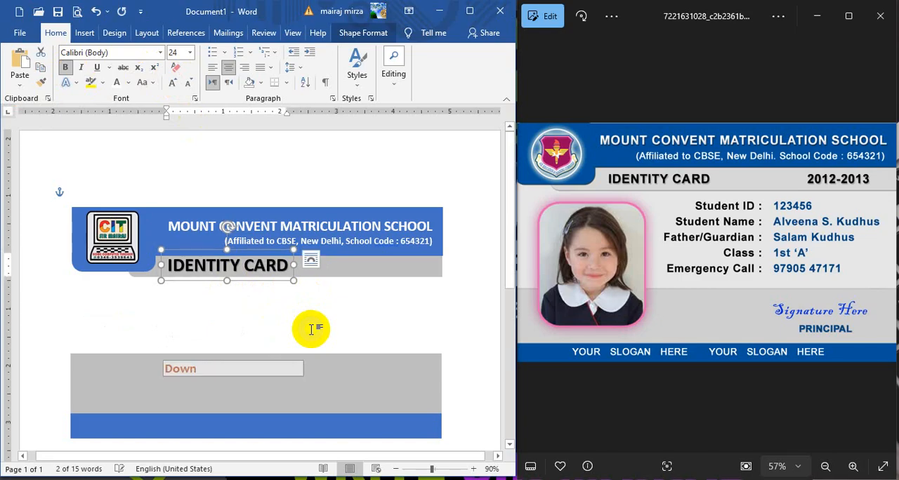
Step: Duplicate the IDENTITY CARD text to the right end of the grey strip and change the copy to "2012-2013"
{"action": "key", "text": "ctrl+d"}
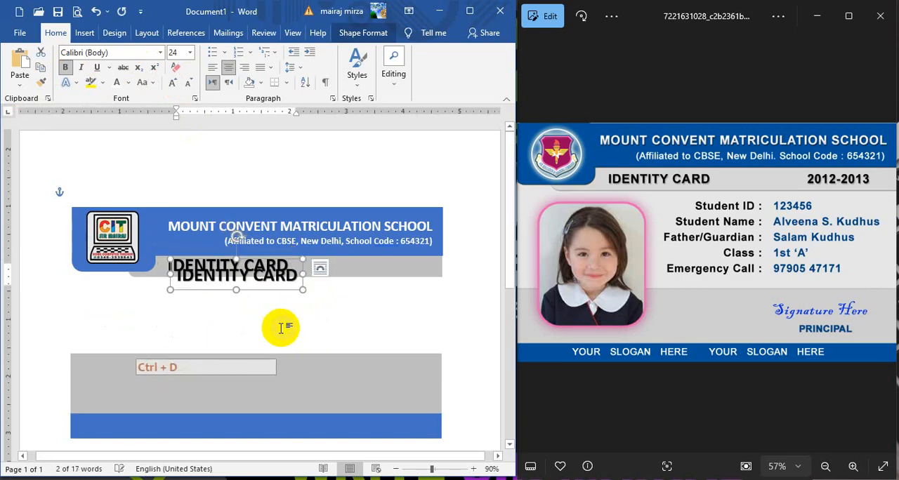
{"action": "left_click", "coordinate": [260, 290]}
{"action": "left_click_drag", "start_coordinate": [264, 290], "coordinate": [400, 283]}
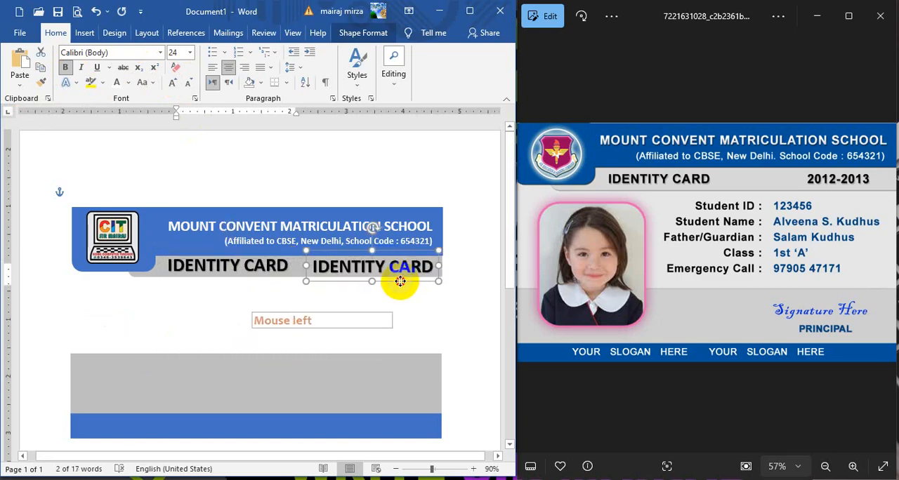
{"action": "left_click", "coordinate": [389, 264]}
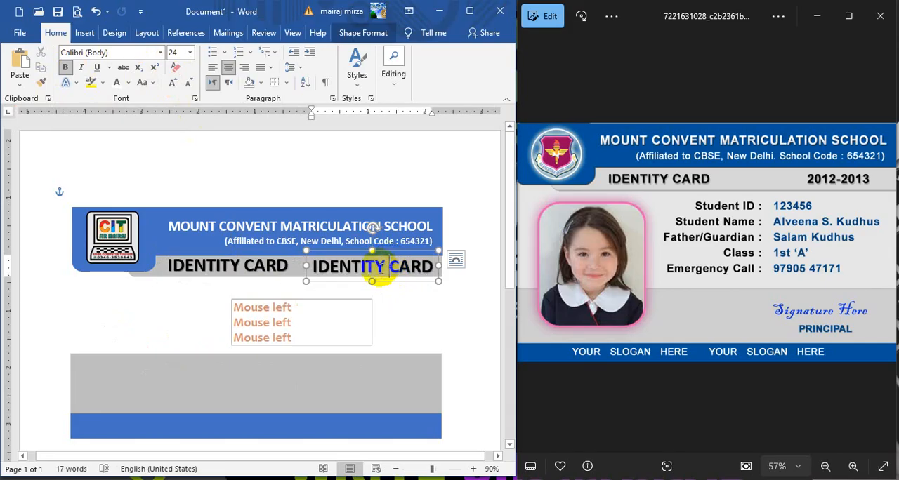
{"action": "triple_click", "coordinate": [369, 265]}
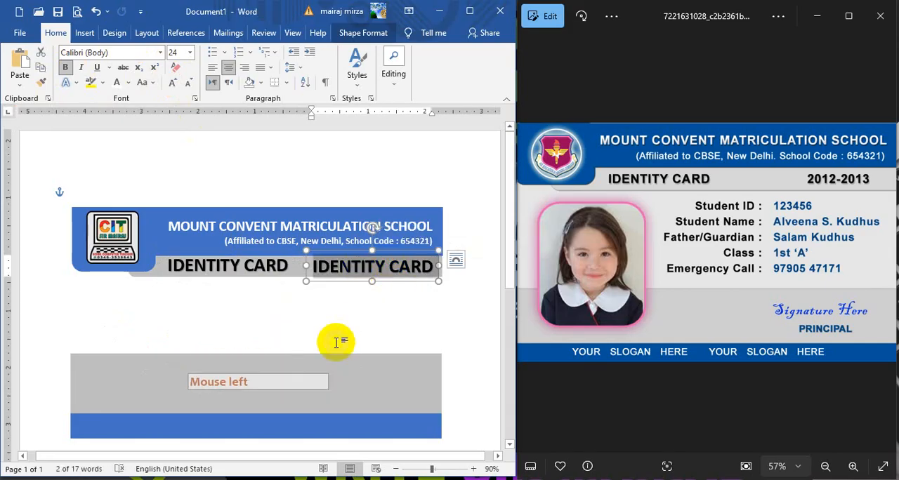
{"action": "type", "text": "2012-2013"}
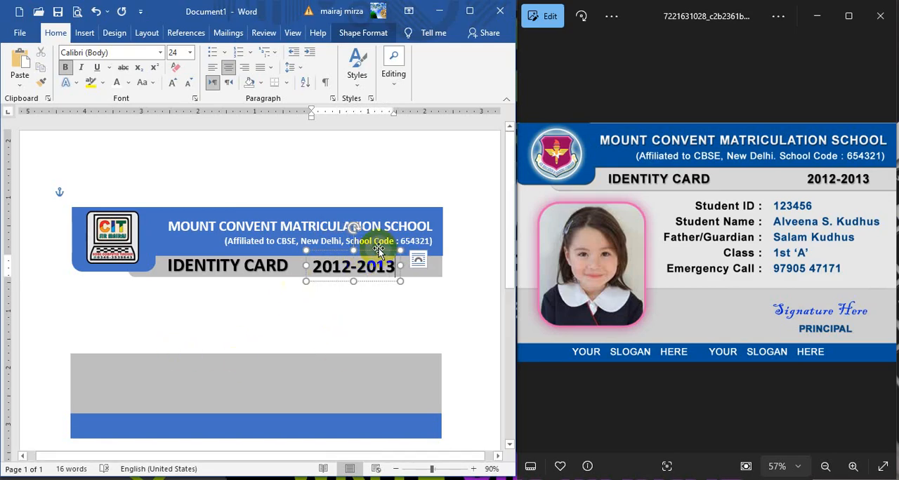
{"action": "left_click_drag", "start_coordinate": [378, 250], "coordinate": [417, 250]}
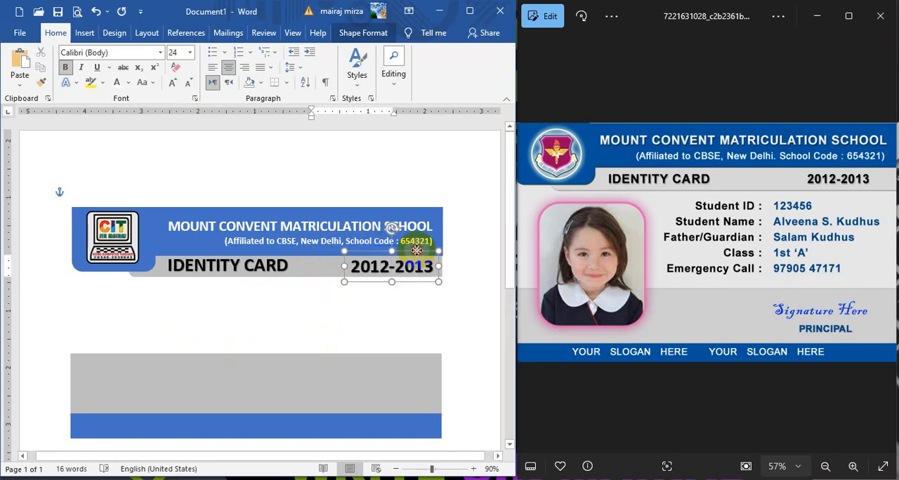
{"action": "left_click", "coordinate": [481, 248]}
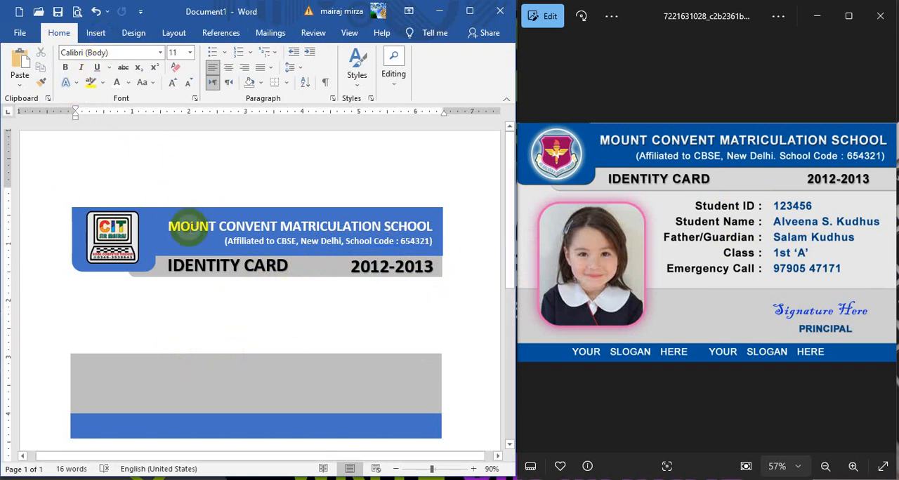
Step: Duplicate the school name text box and place the copy in the empty area below the grey strip
{"action": "left_click", "coordinate": [212, 243]}
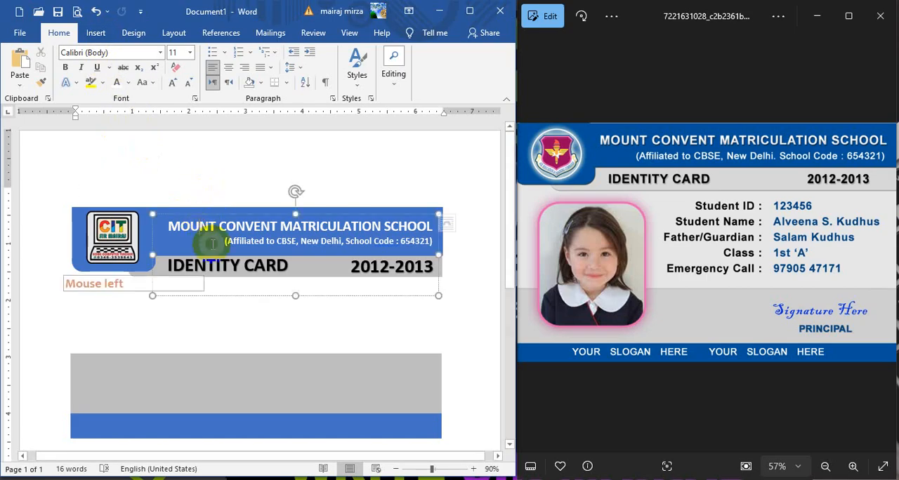
{"action": "left_click", "coordinate": [209, 214]}
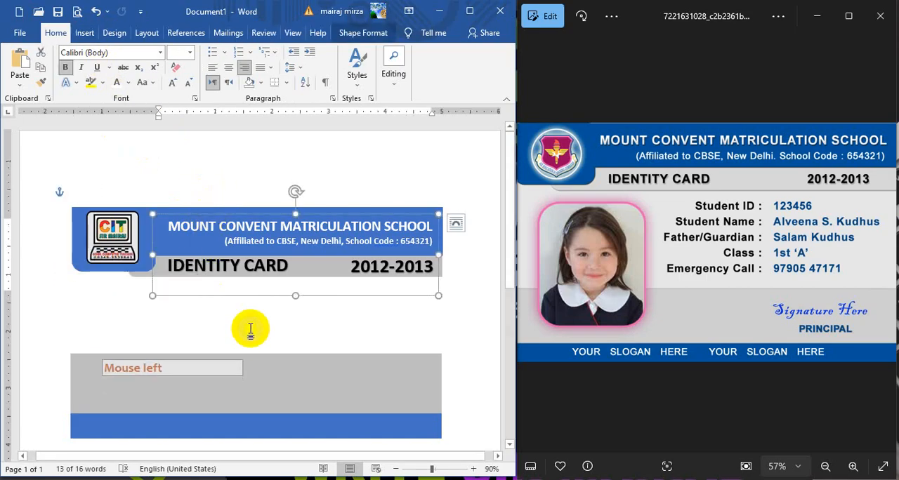
{"action": "key", "text": "ctrl+d"}
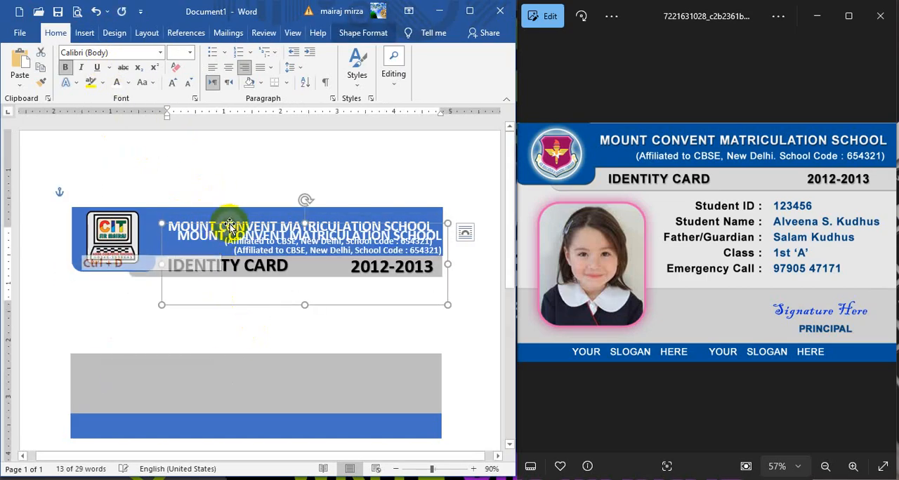
{"action": "left_click_drag", "start_coordinate": [230, 225], "coordinate": [192, 309]}
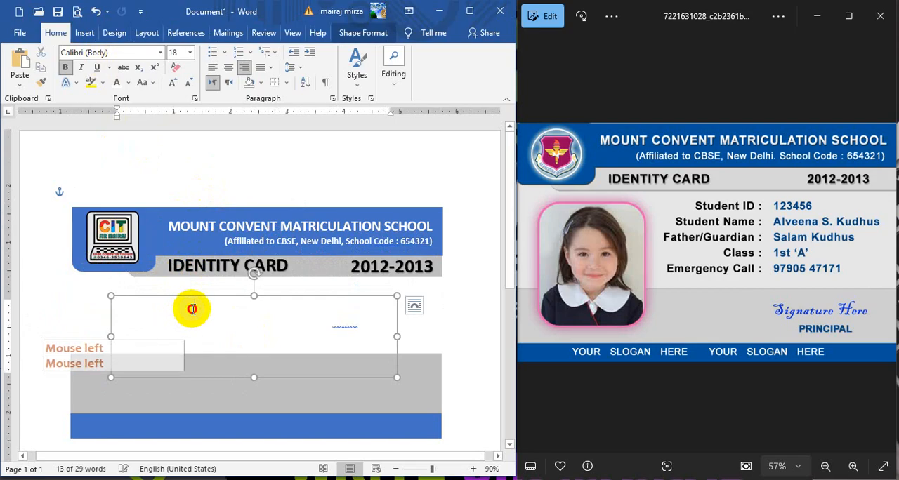
Step: Make the school name in the copied text box black and delete the affiliation line beneath it
{"action": "triple_click", "coordinate": [192, 309]}
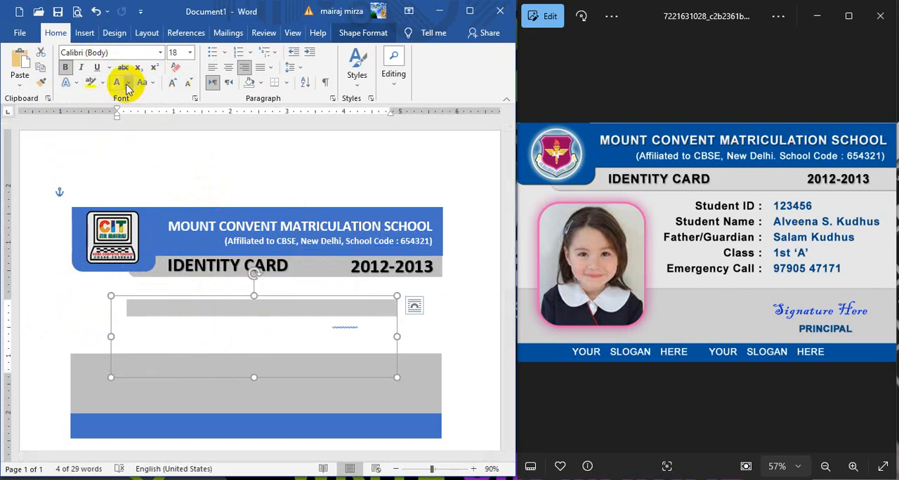
{"action": "left_click", "coordinate": [127, 84]}
{"action": "left_click", "coordinate": [121, 95]}
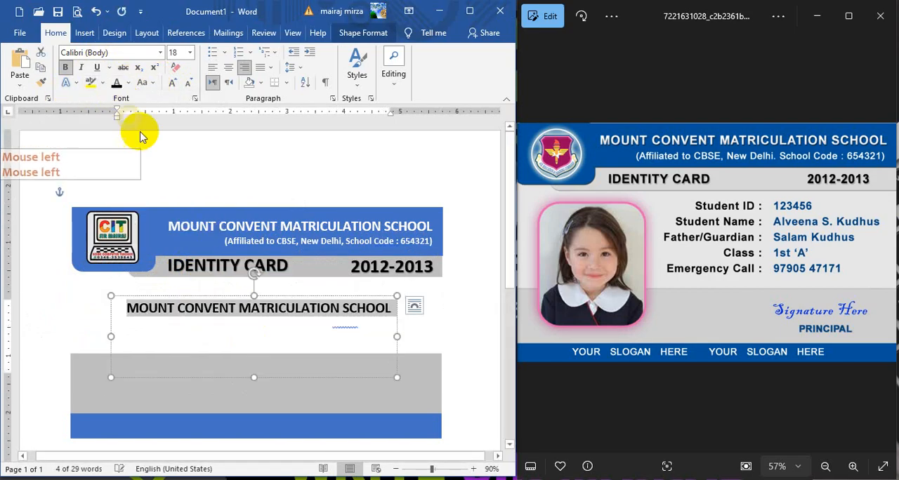
{"action": "triple_click", "coordinate": [342, 326]}
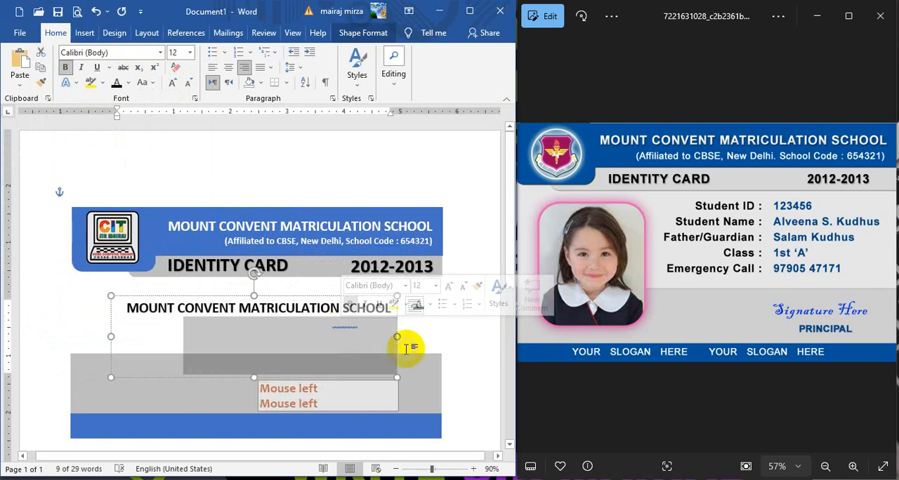
{"action": "key", "text": "Delete"}
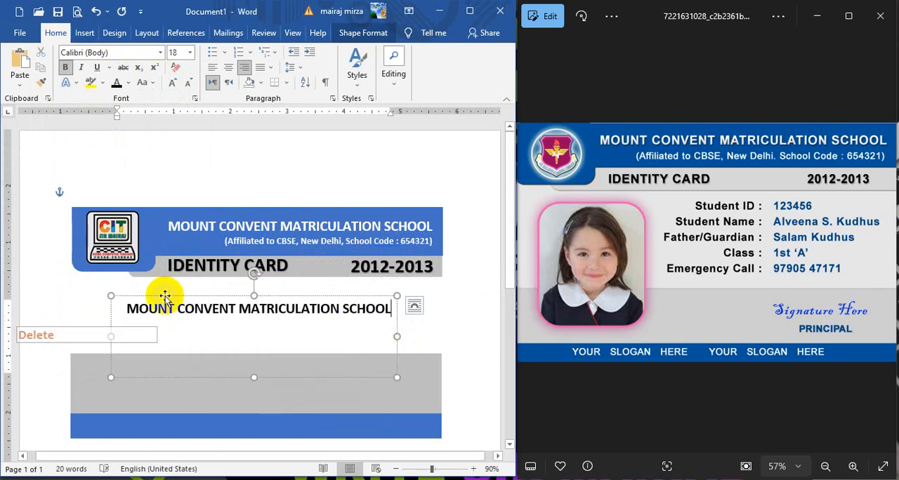
Step: Replace the copied school name text with the lines "Student ID :" and "Student Name :"
{"action": "left_click_drag", "start_coordinate": [131, 311], "coordinate": [392, 370]}
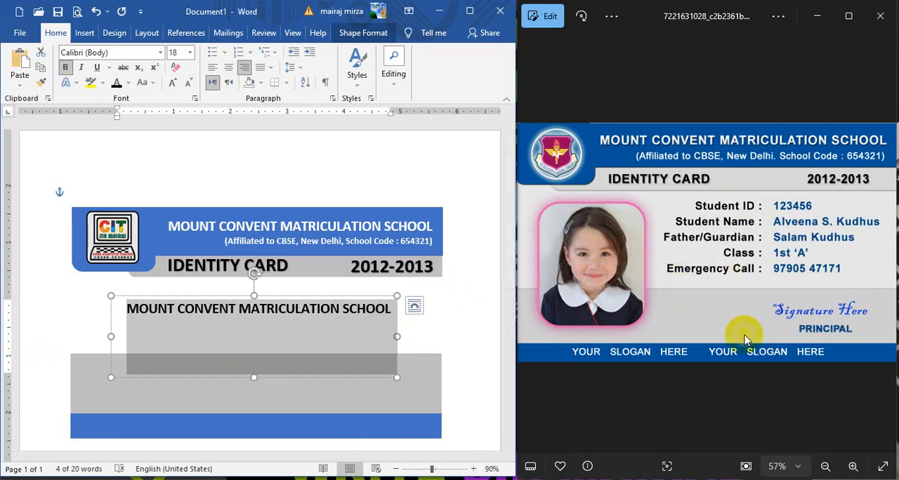
{"action": "key", "text": "Caps_Lock"}
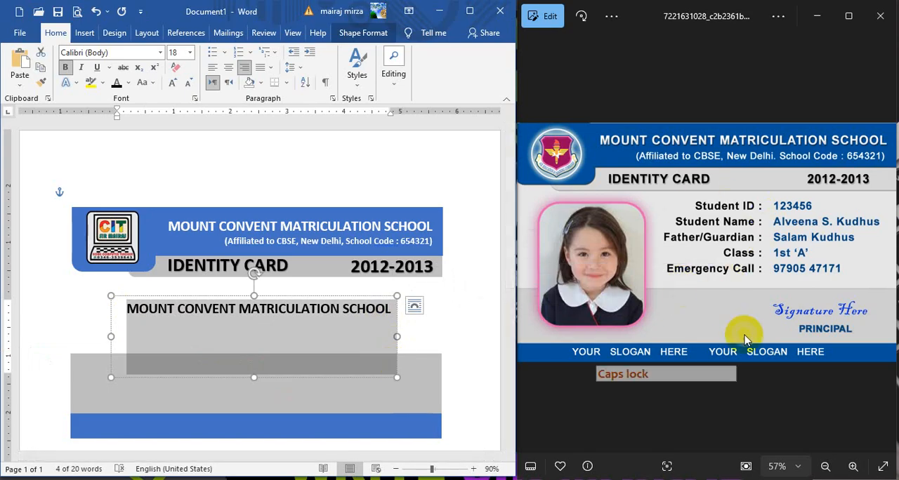
{"action": "type", "text": "Student ID :"}
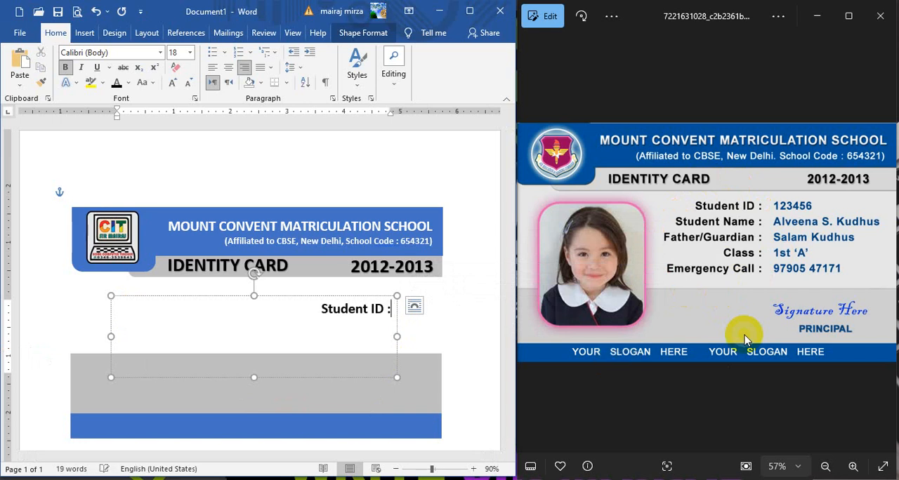
{"action": "key", "text": "Return"}
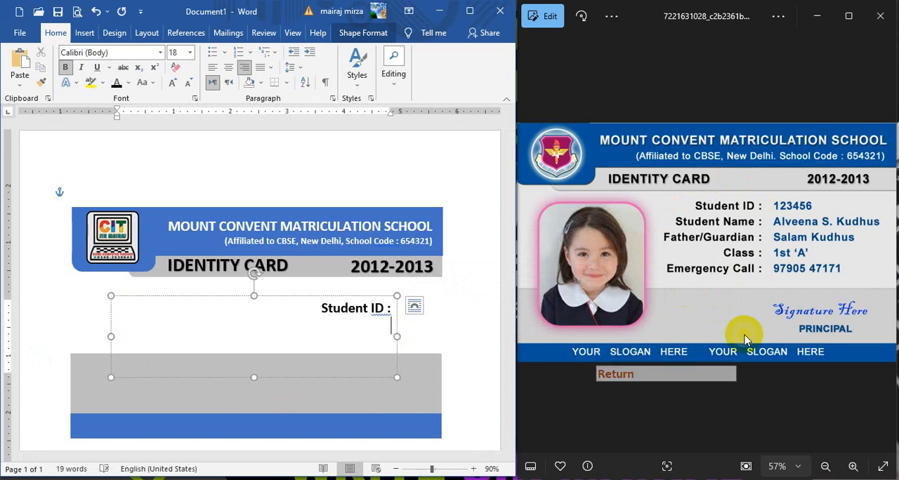
{"action": "type", "text": "Studen"}
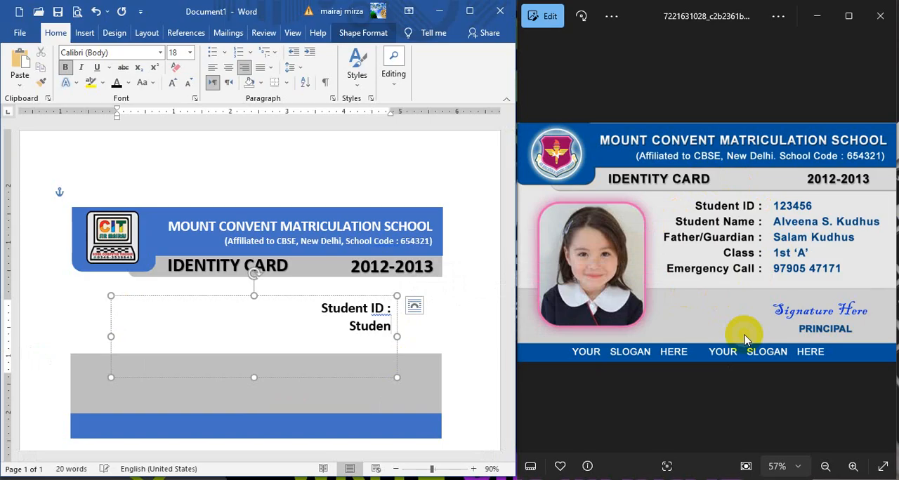
{"action": "type", "text": "t Name"}
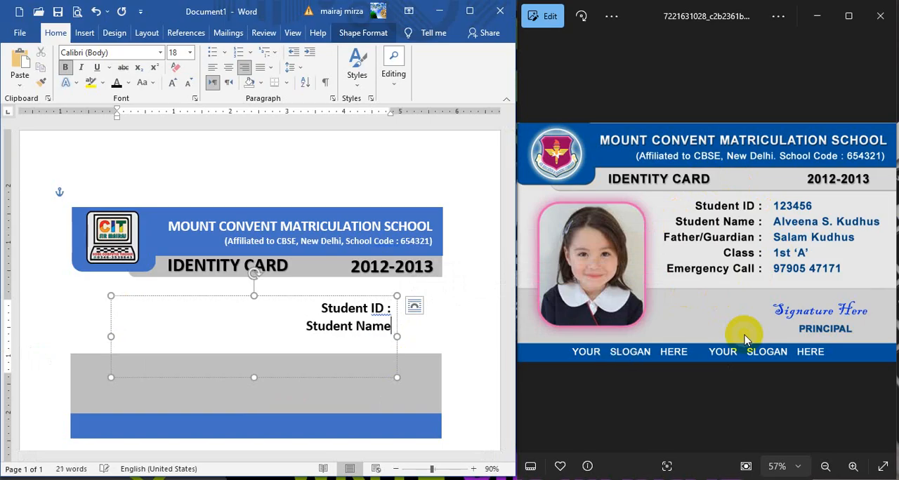
{"action": "type", "text": " :"}
{"action": "key", "text": "Return"}
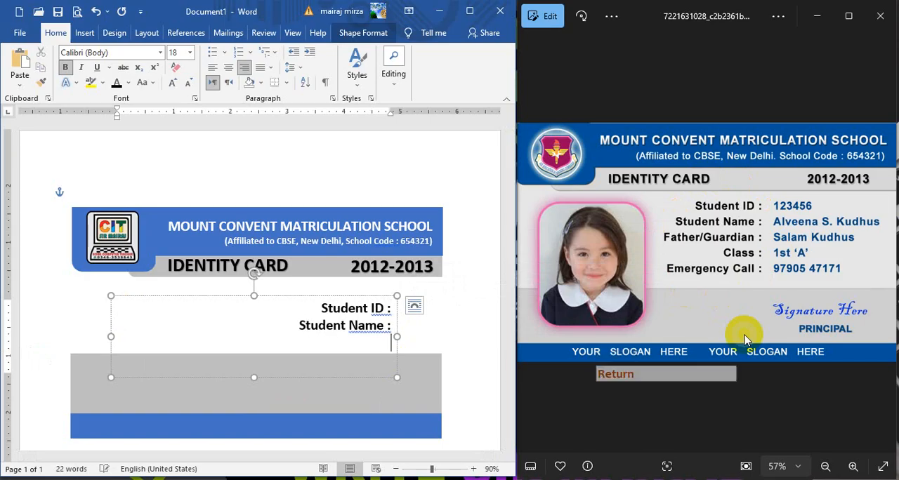
Step: Add the lines "Father/Guardian :" and "Class :" below the Student Name label
{"action": "type", "text": "Father"}
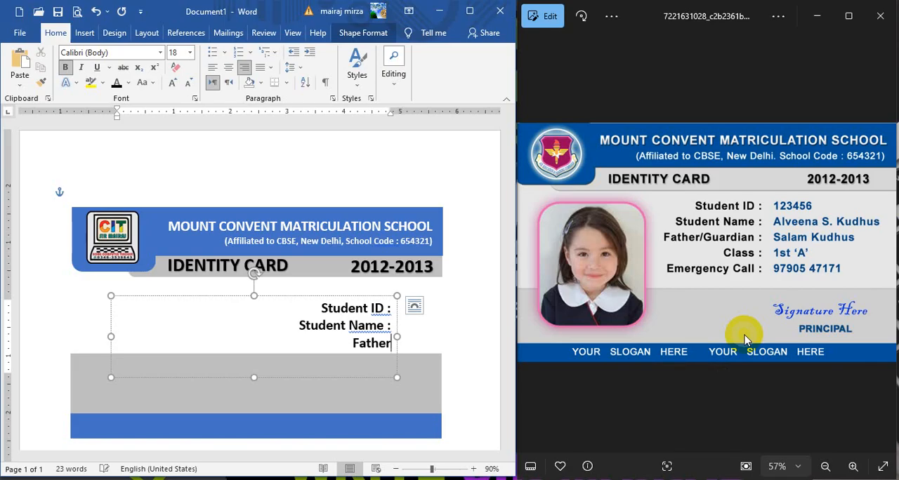
{"action": "type", "text": "/G"}
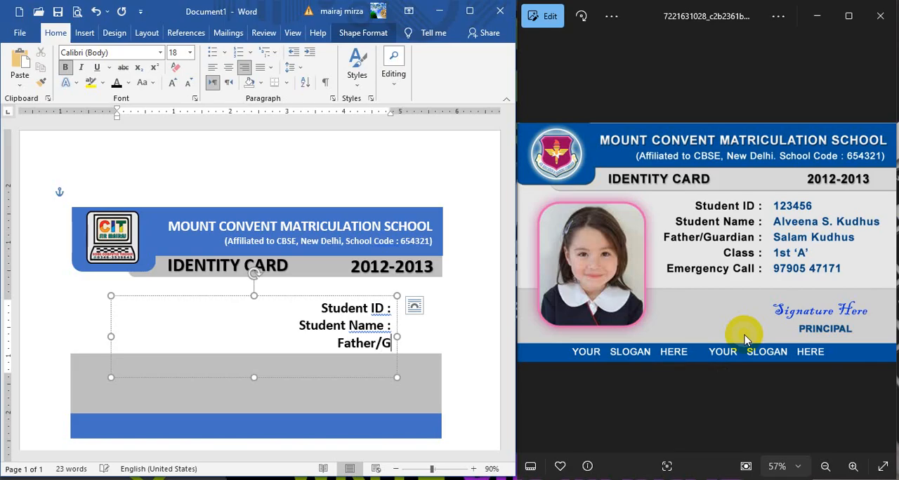
{"action": "type", "text": "uardi"}
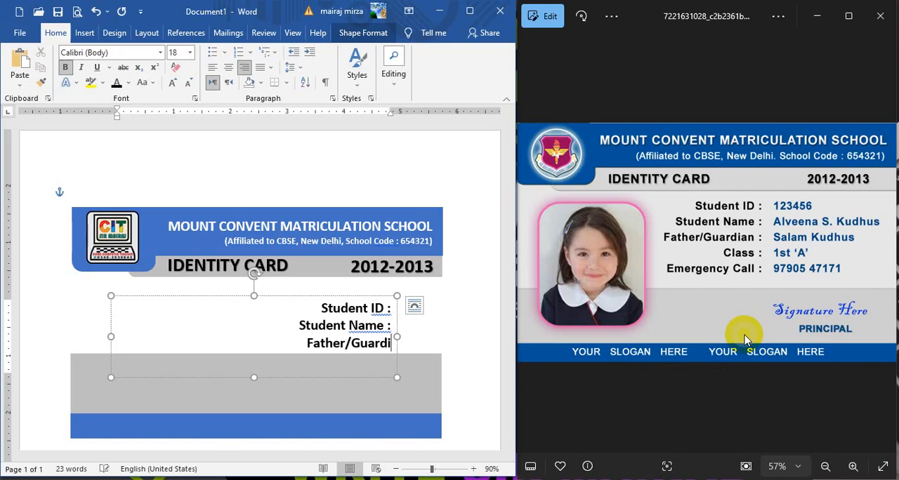
{"action": "type", "text": "an"}
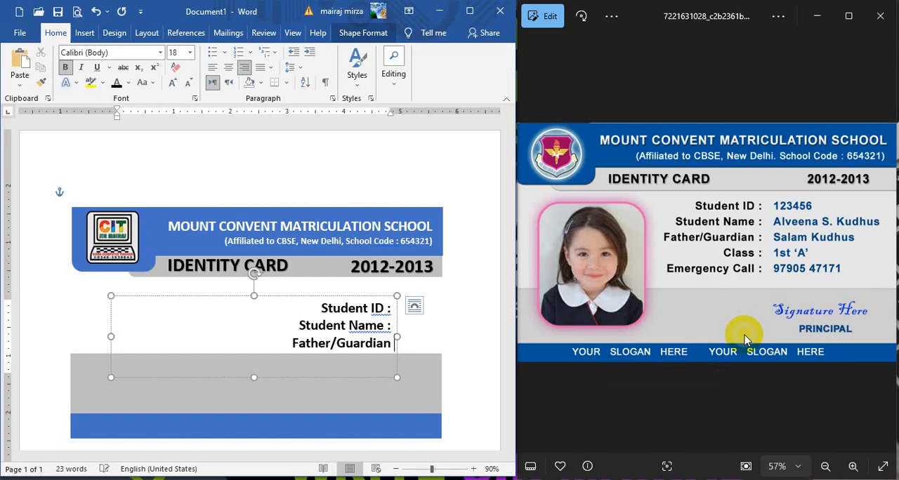
{"action": "type", "text": " :"}
{"action": "key", "text": "Return"}
{"action": "type", "text": "Cl"}
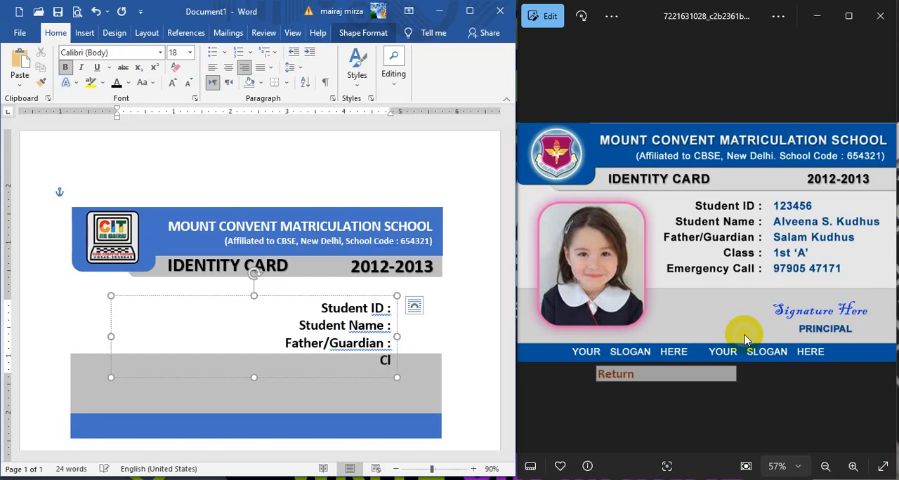
{"action": "type", "text": "ass"}
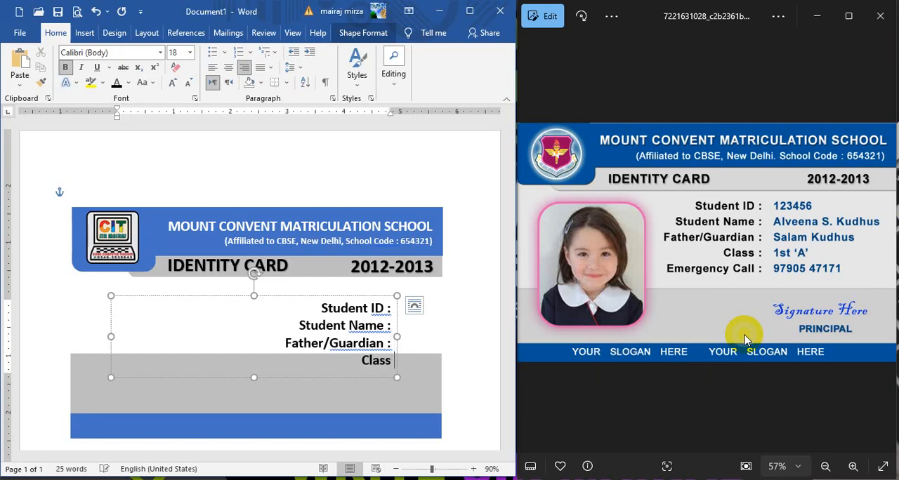
{"action": "type", "text": " :"}
{"action": "key", "text": "Return"}
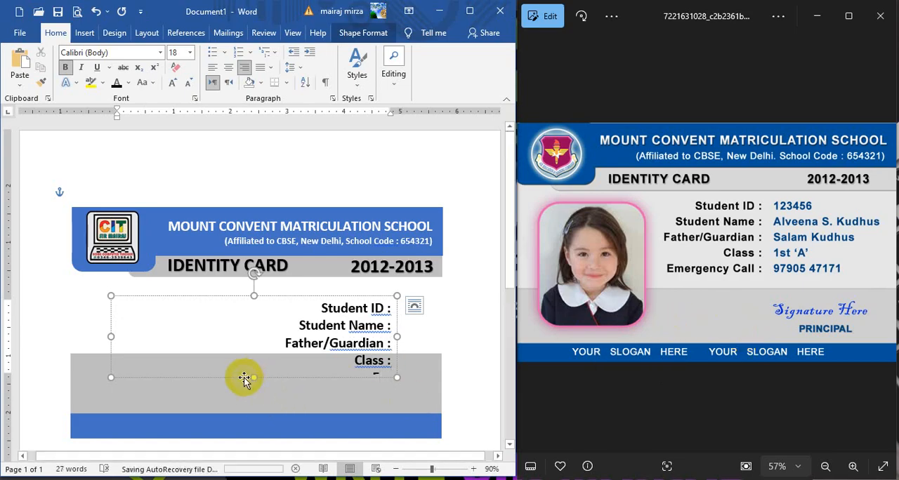
Step: Extend the label text box downward and add "Emergency Call :" as its last line
{"action": "left_click_drag", "start_coordinate": [255, 379], "coordinate": [294, 400]}
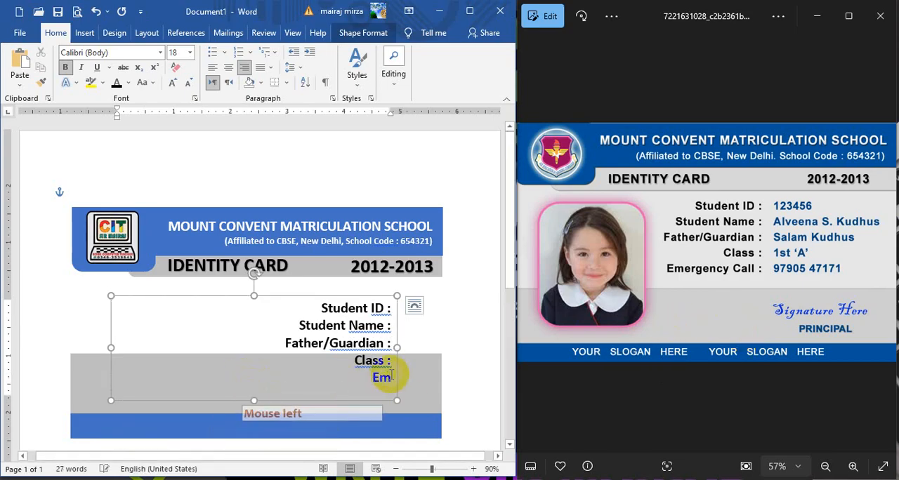
{"action": "left_click", "coordinate": [468, 426]}
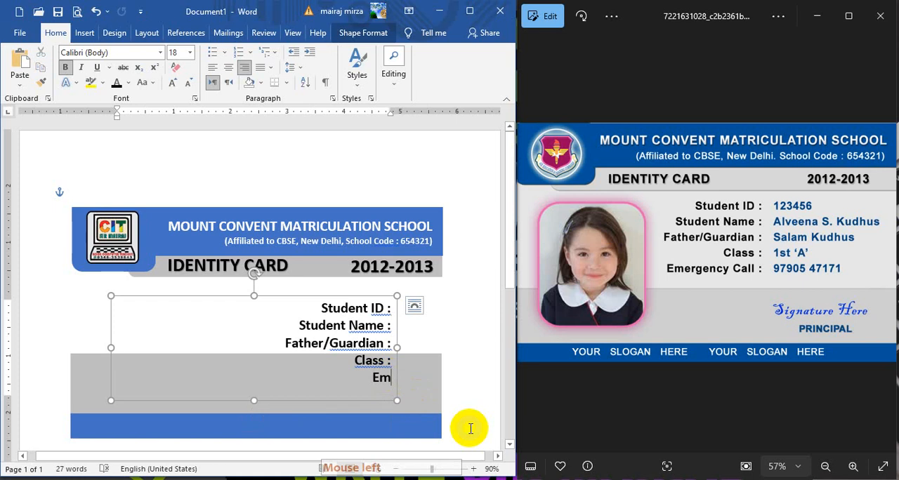
{"action": "type", "text": "ergen"}
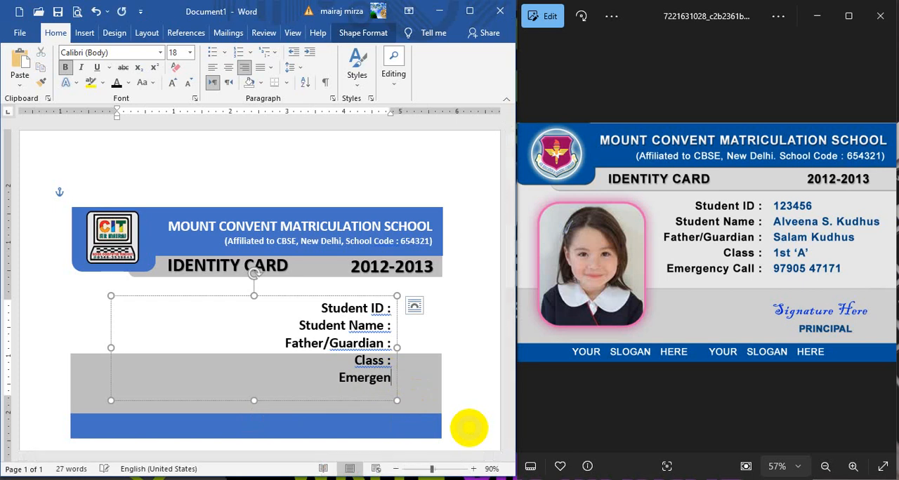
{"action": "type", "text": "cy Ca"}
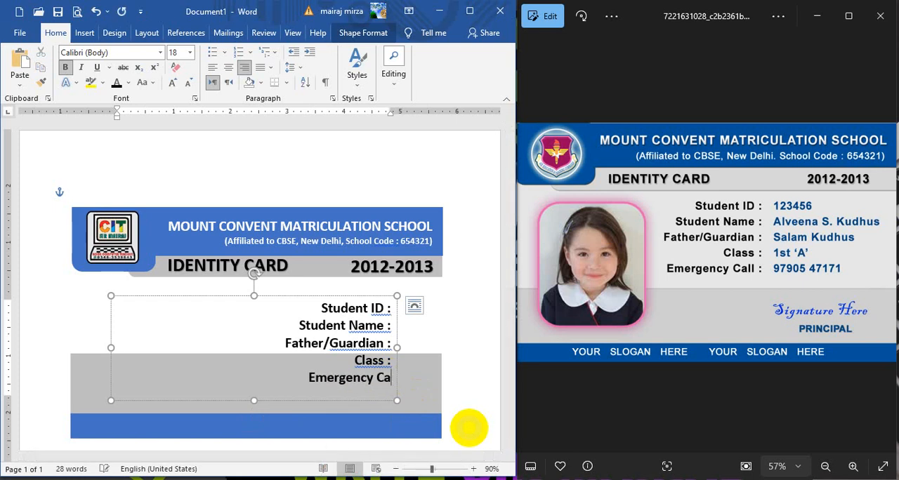
{"action": "type", "text": "ll:"}
{"action": "key", "text": "BackSpace"}
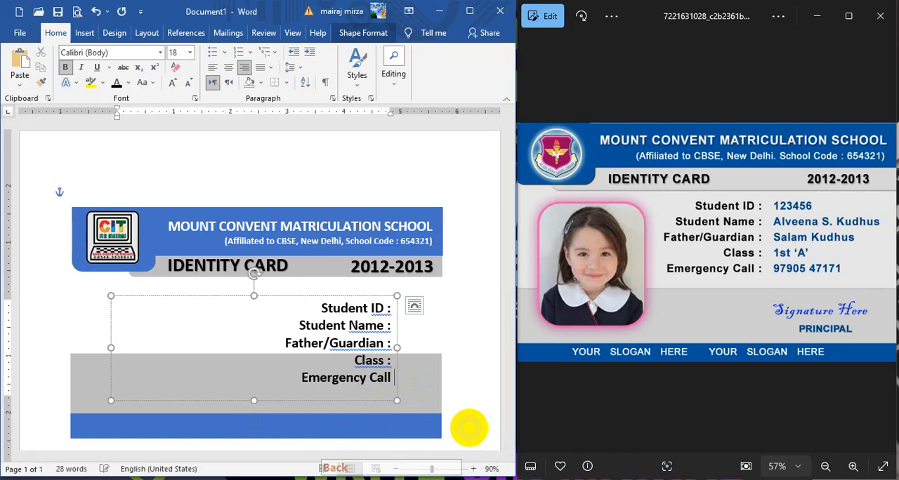
{"action": "type", "text": ":"}
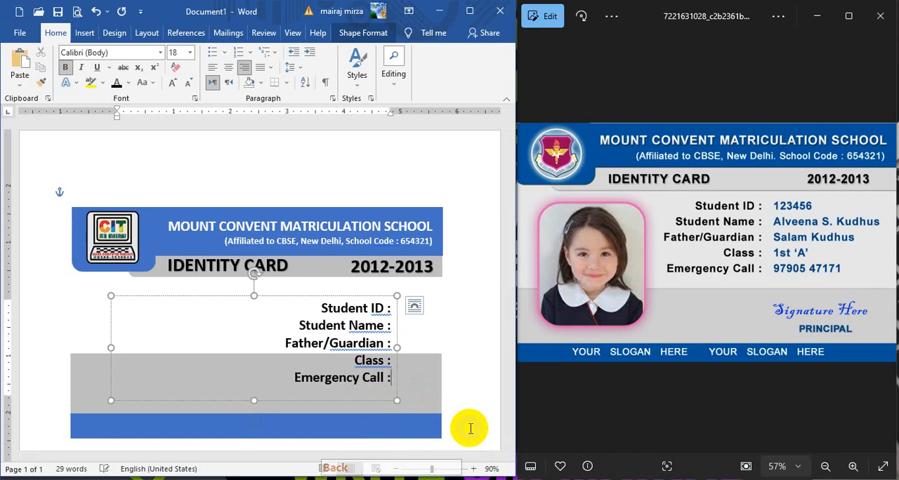
Step: Narrow the label text box from its left side and move it up and left to just beneath the IDENTITY CARD strip
{"action": "left_click_drag", "start_coordinate": [110, 348], "coordinate": [226, 348]}
{"action": "left_click", "coordinate": [339, 296]}
{"action": "left_click_drag", "start_coordinate": [338, 295], "coordinate": [276, 272]}
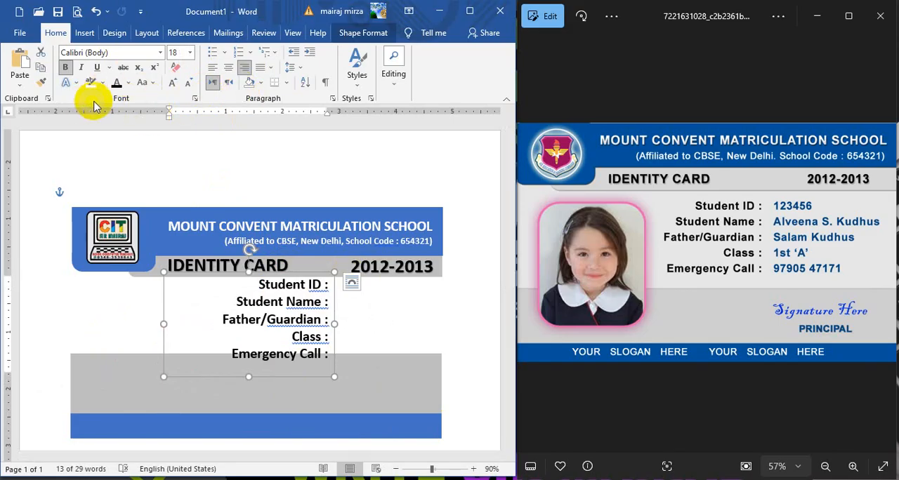
Step: Try adding space after the paragraphs in the student label box, and remove that spacing again
{"action": "left_click", "coordinate": [286, 69]}
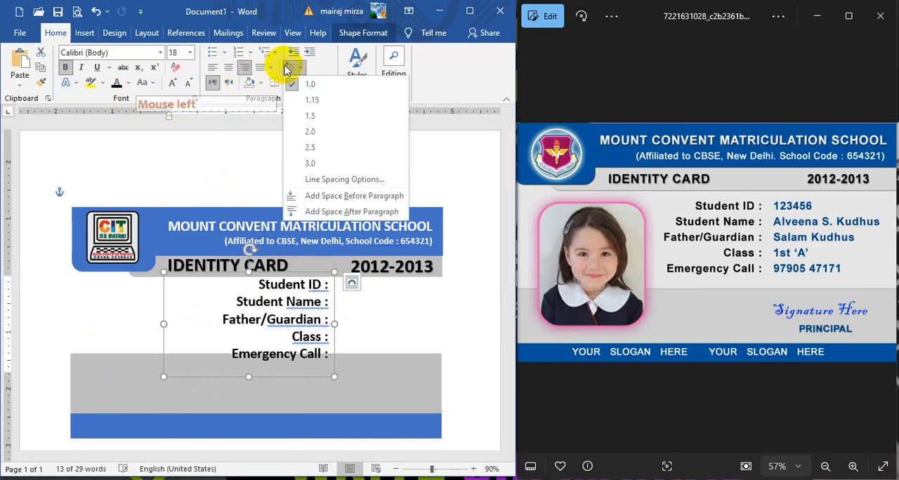
{"action": "left_click", "coordinate": [297, 211]}
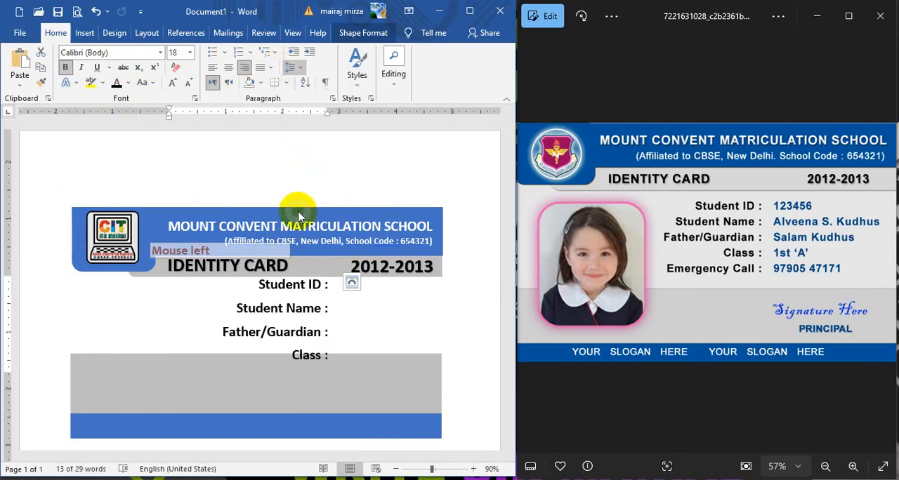
{"action": "left_click", "coordinate": [290, 68]}
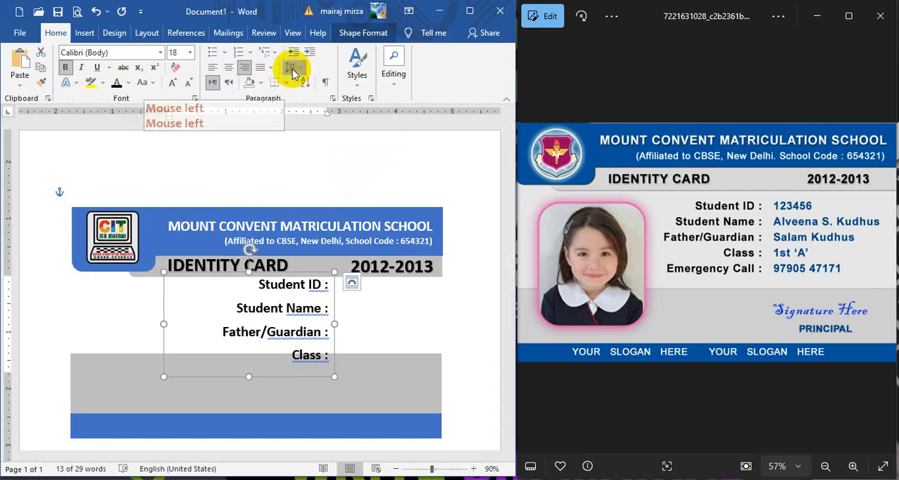
{"action": "left_click", "coordinate": [318, 211]}
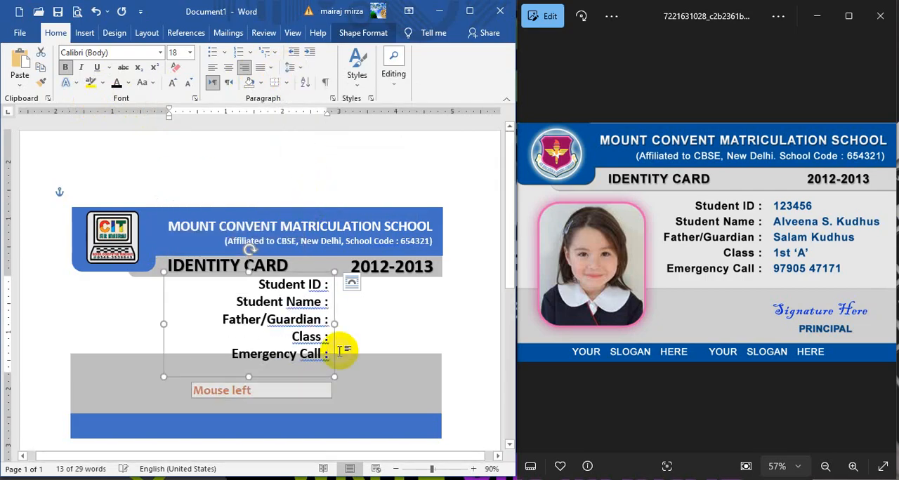
Step: Shift the student label box slightly left and reduce its text to 16 pt
{"action": "left_click", "coordinate": [331, 307]}
{"action": "left_click_drag", "start_coordinate": [331, 307], "coordinate": [321, 305]}
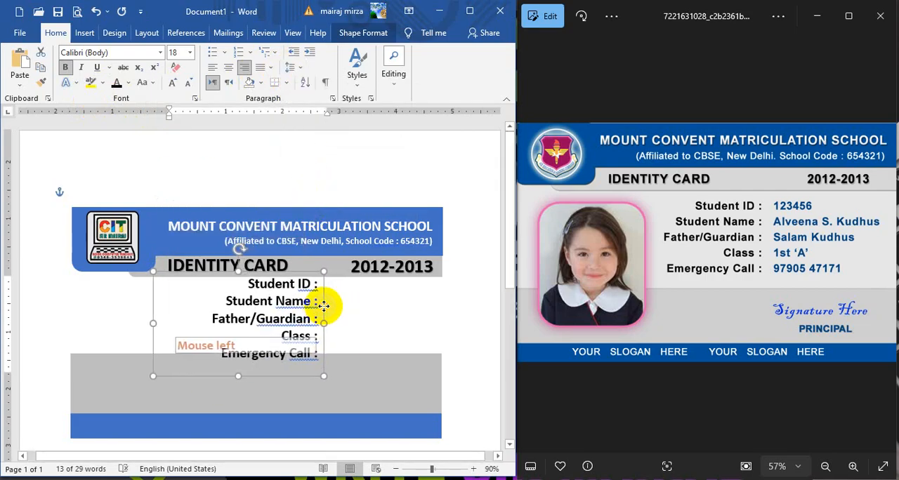
{"action": "left_click", "coordinate": [187, 84]}
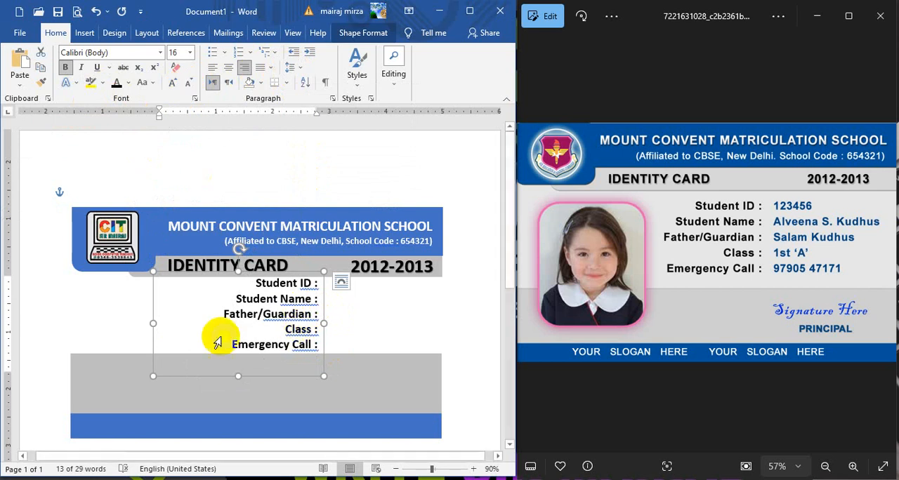
Step: Narrow the label box from its left side to fit the text and position it further left in the white area
{"action": "left_click", "coordinate": [168, 323]}
{"action": "left_click_drag", "start_coordinate": [168, 322], "coordinate": [209, 322]}
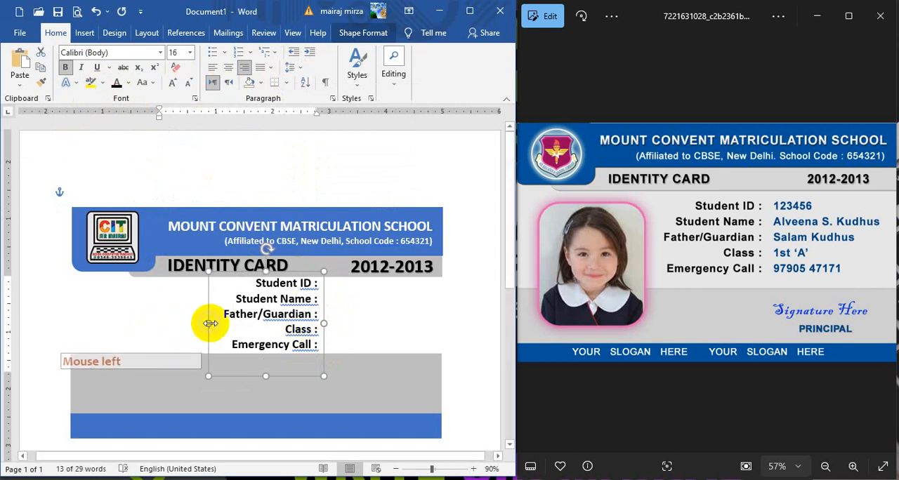
{"action": "left_click_drag", "start_coordinate": [320, 300], "coordinate": [300, 297]}
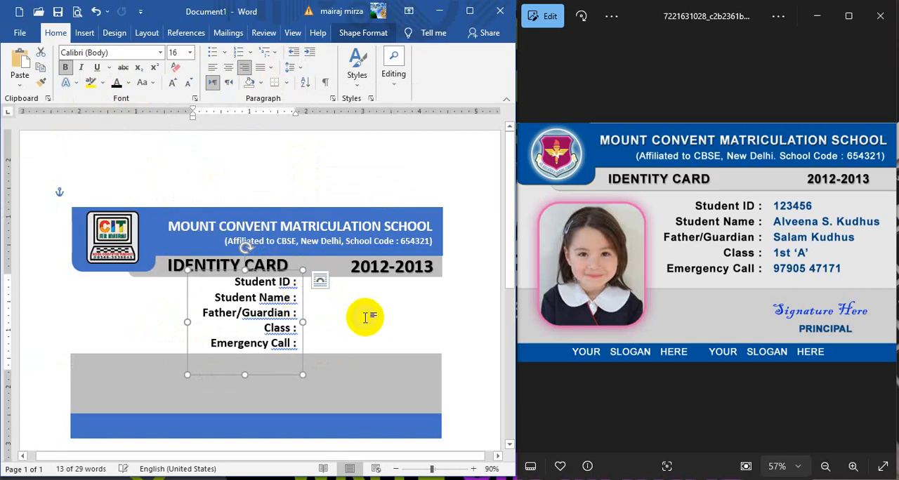
{"action": "key", "text": "Down"}
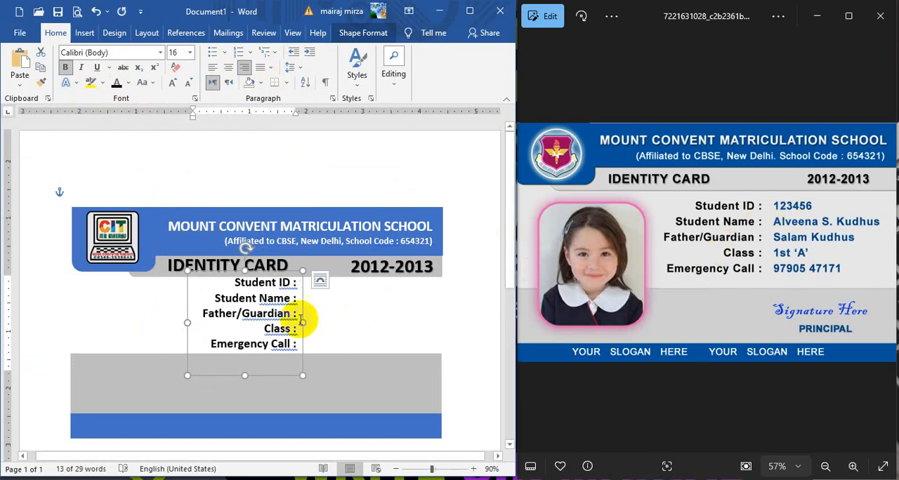
Step: Duplicate the student label box, left-align the copy's text and place it directly right of the original with the lines level
{"action": "left_click", "coordinate": [302, 301]}
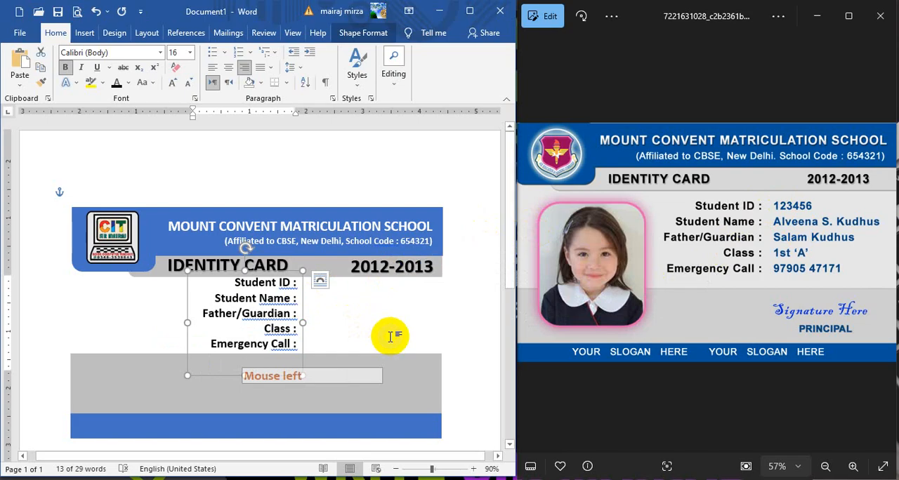
{"action": "key", "text": "ctrl+d"}
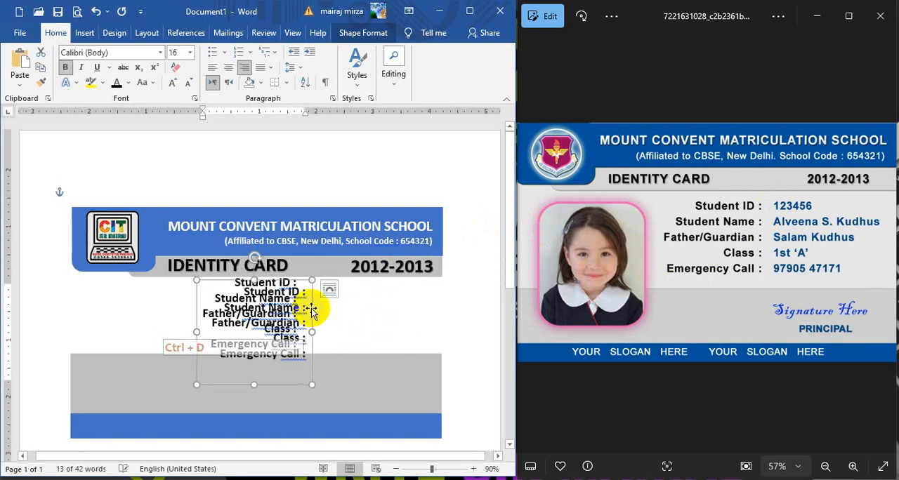
{"action": "left_click_drag", "start_coordinate": [313, 305], "coordinate": [420, 302]}
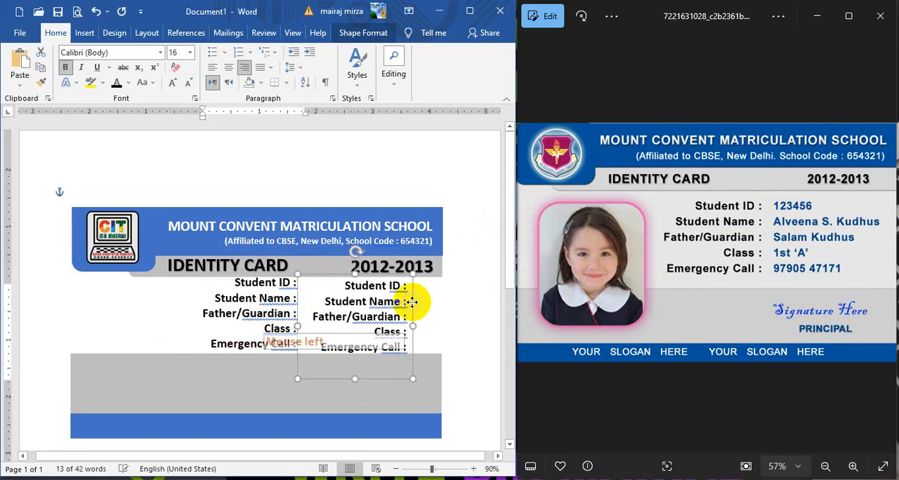
{"action": "left_click", "coordinate": [213, 68]}
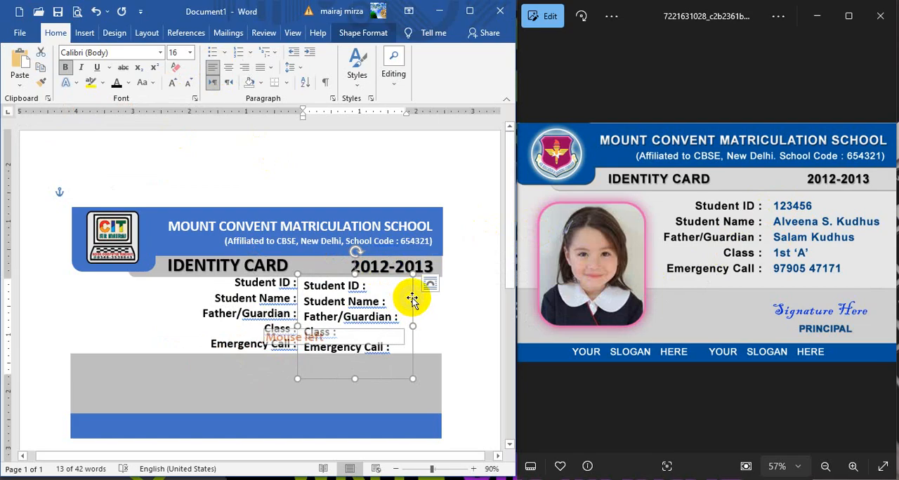
{"action": "left_click_drag", "start_coordinate": [413, 297], "coordinate": [416, 294]}
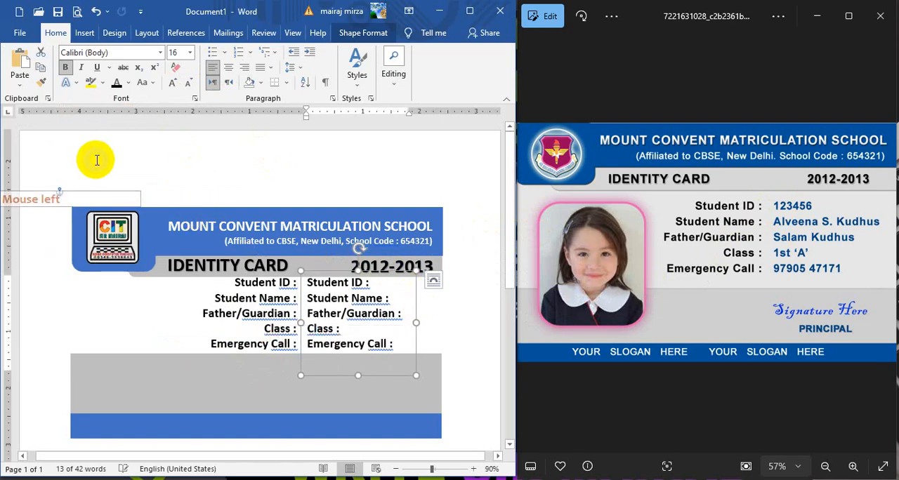
Step: Recolor the text in the duplicated label box to Blue, Accent 1, Darker 25%
{"action": "left_click", "coordinate": [127, 83]}
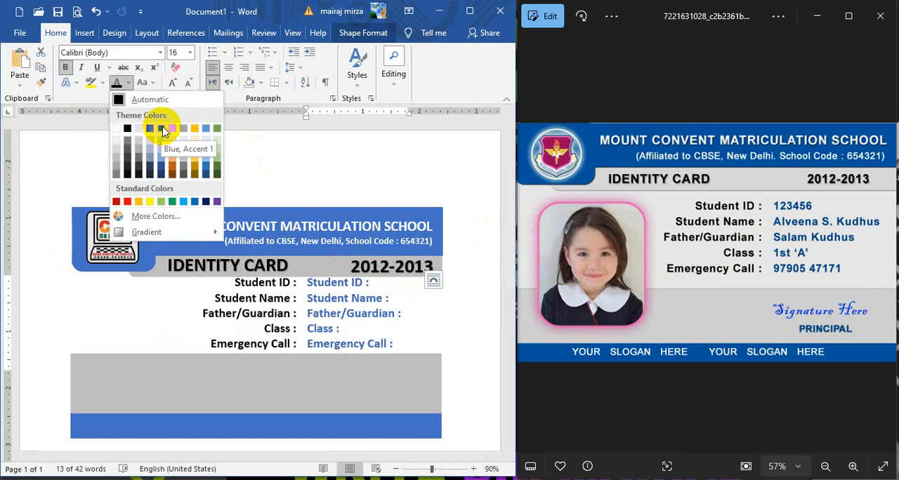
{"action": "left_click", "coordinate": [160, 166]}
{"action": "left_click", "coordinate": [339, 287]}
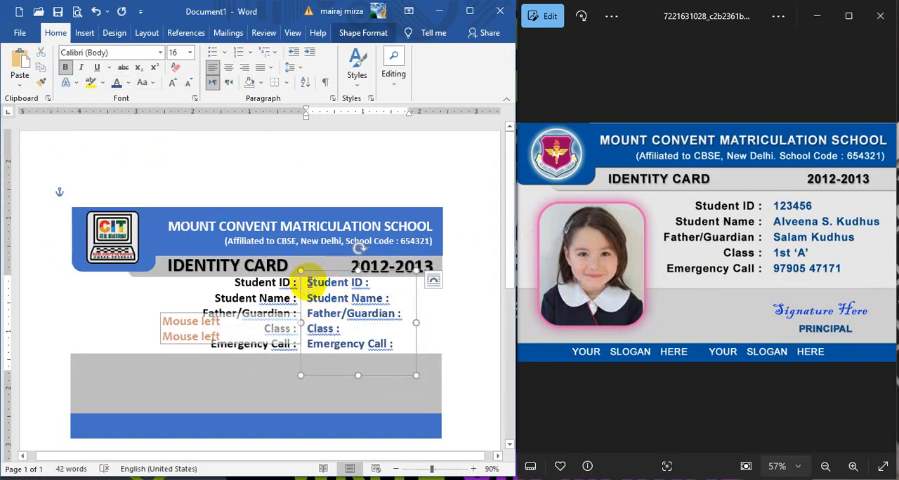
Step: Replace the copied labels in the blue text box with the student's ID number and, on the second line, the student's full name
{"action": "left_click_drag", "start_coordinate": [307, 282], "coordinate": [543, 384]}
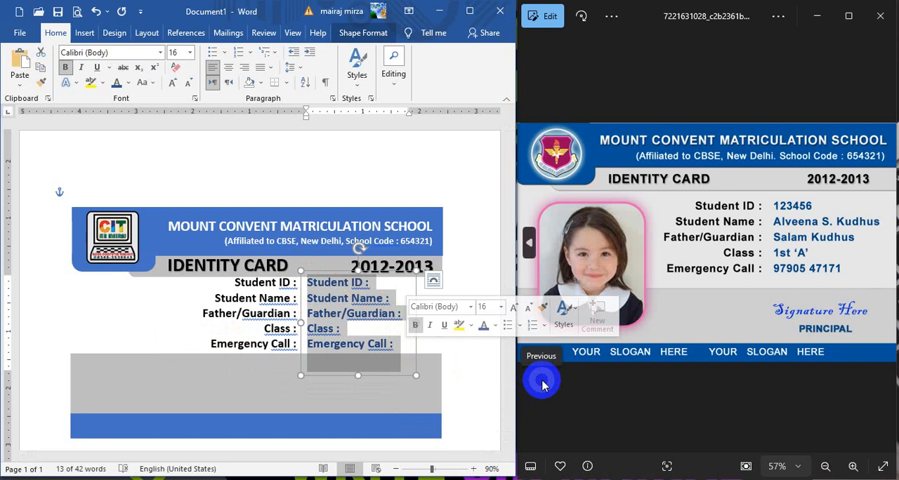
{"action": "type", "text": "123"}
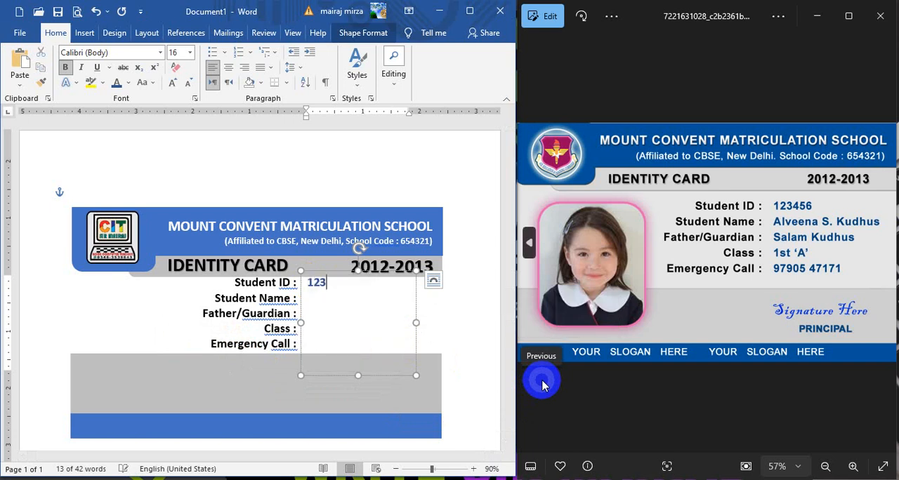
{"action": "type", "text": "456"}
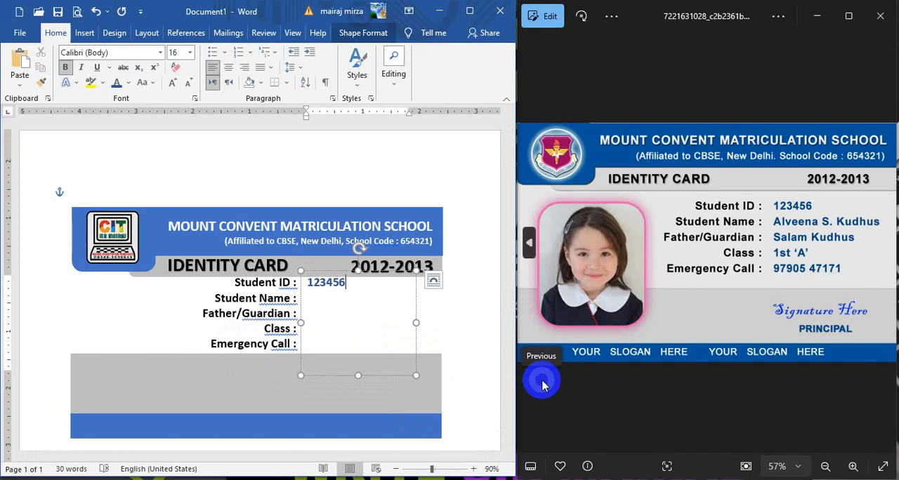
{"action": "key", "text": "Return"}
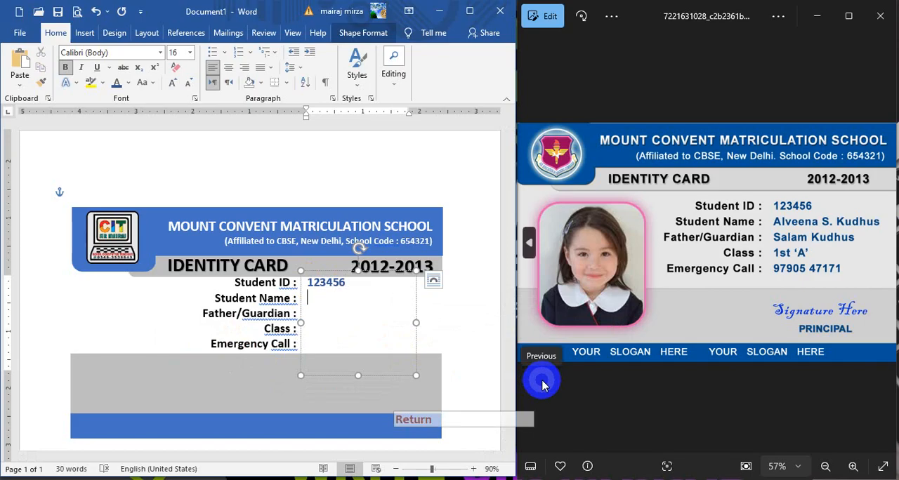
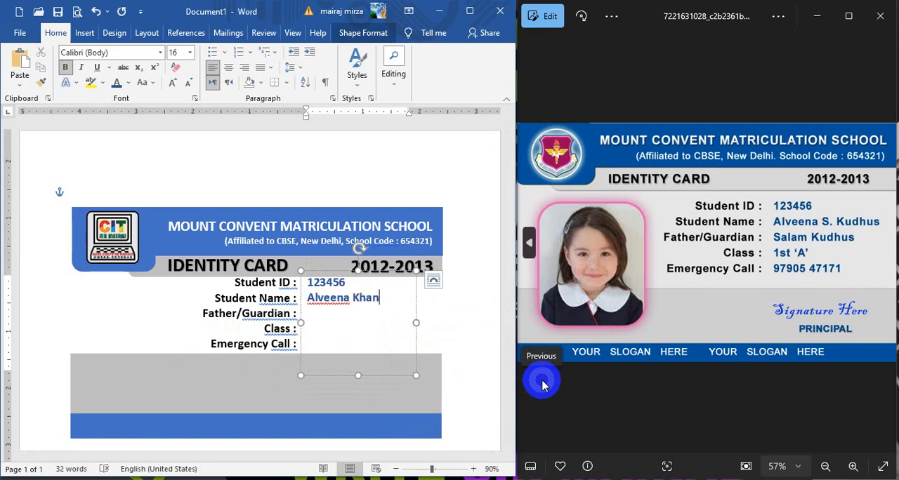
{"action": "key", "text": "Return"}
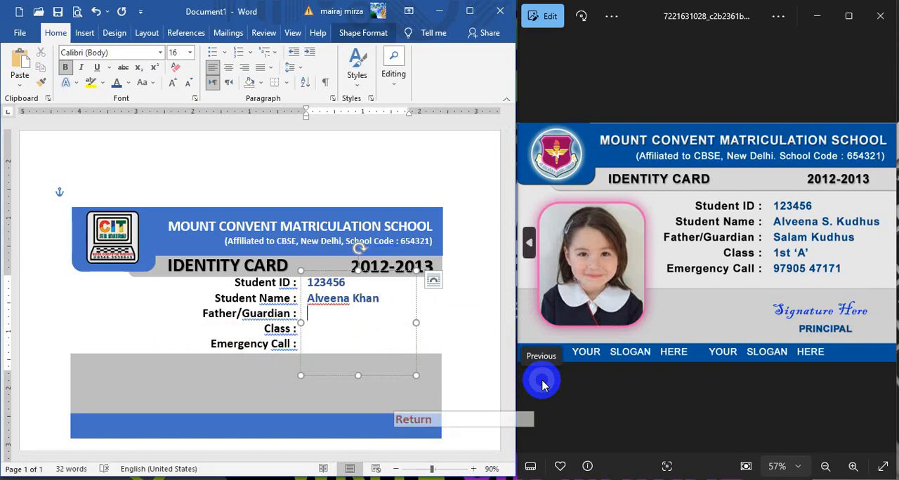
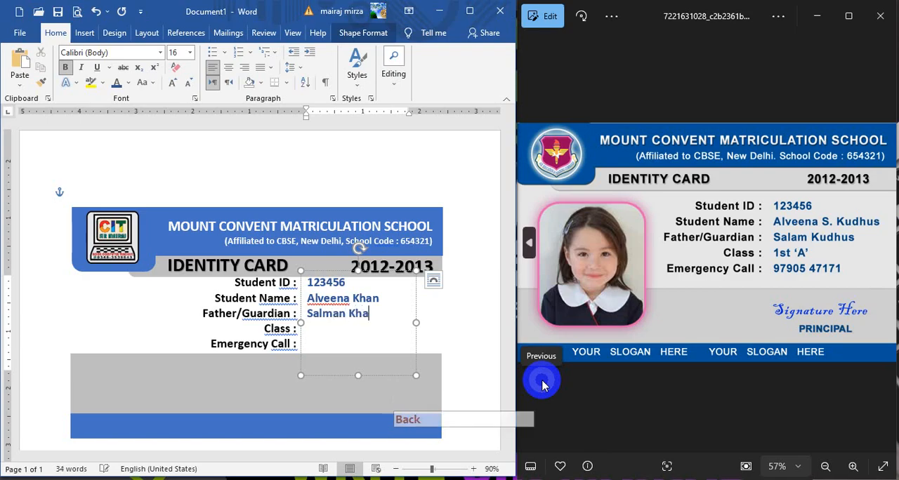
Step: Enter the father's or guardian's full name on the third line of the blue text box
{"action": "key", "text": "Return"}
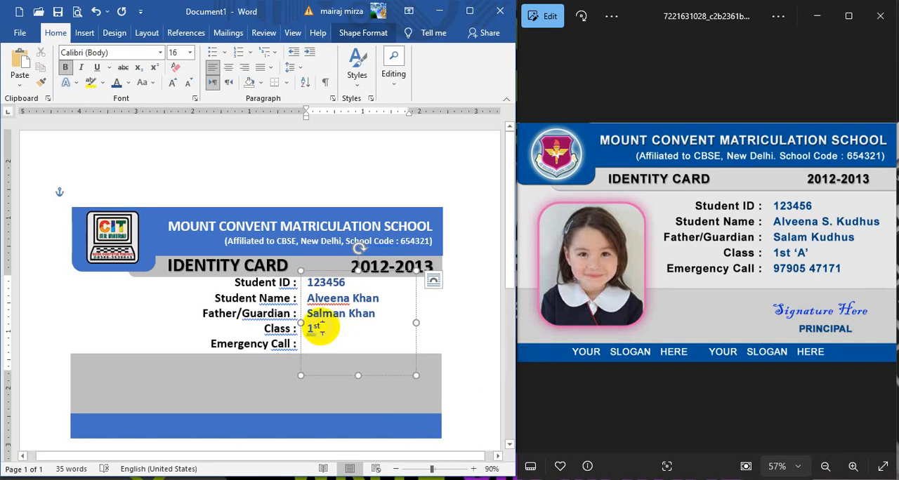
Step: Remove the superscript from "st" in the class value 1st
{"action": "left_click_drag", "start_coordinate": [322, 328], "coordinate": [314, 327]}
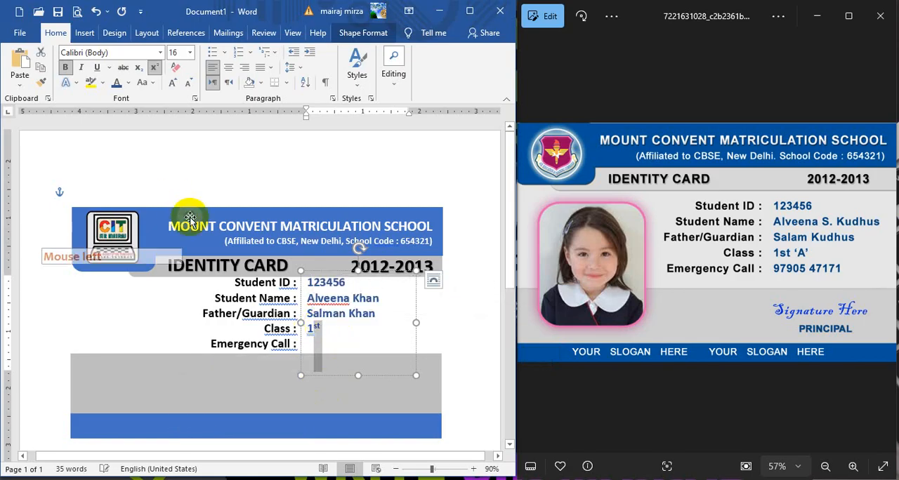
{"action": "left_click", "coordinate": [155, 70]}
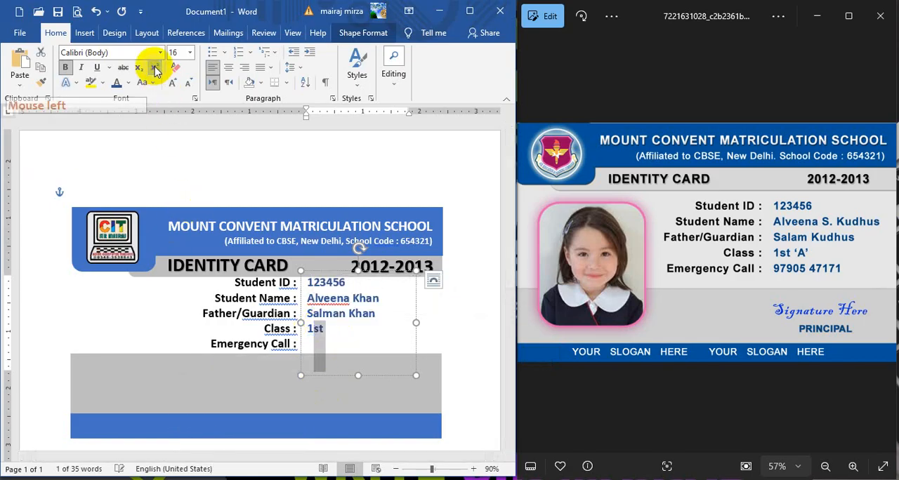
{"action": "left_click", "coordinate": [346, 345]}
{"action": "left_click", "coordinate": [330, 330]}
{"action": "left_click", "coordinate": [373, 354]}
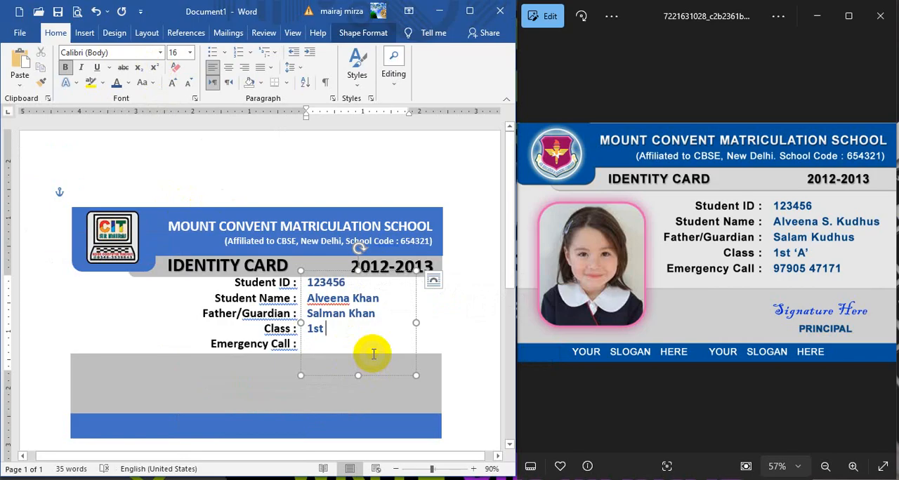
Step: Complete the class line as 1st ‘A’ and enter the emergency phone number on the line below it
{"action": "type", "text": "\""}
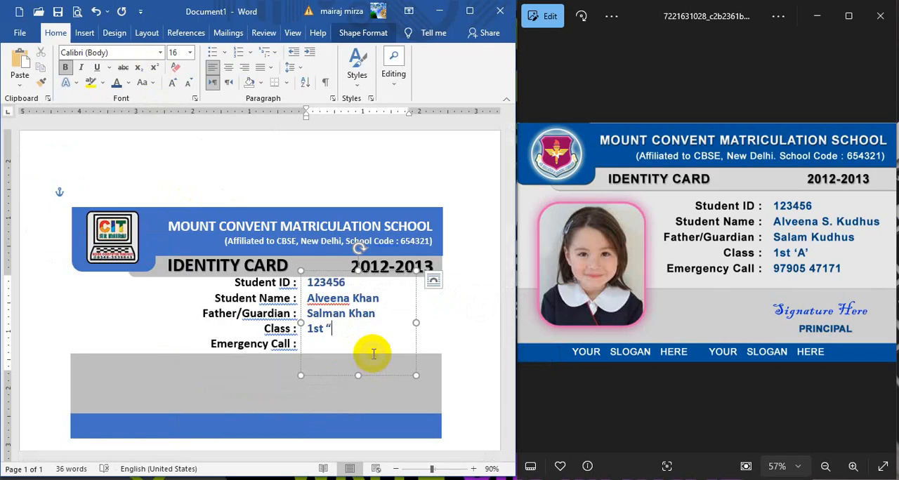
{"action": "key", "text": "BackSpace"}
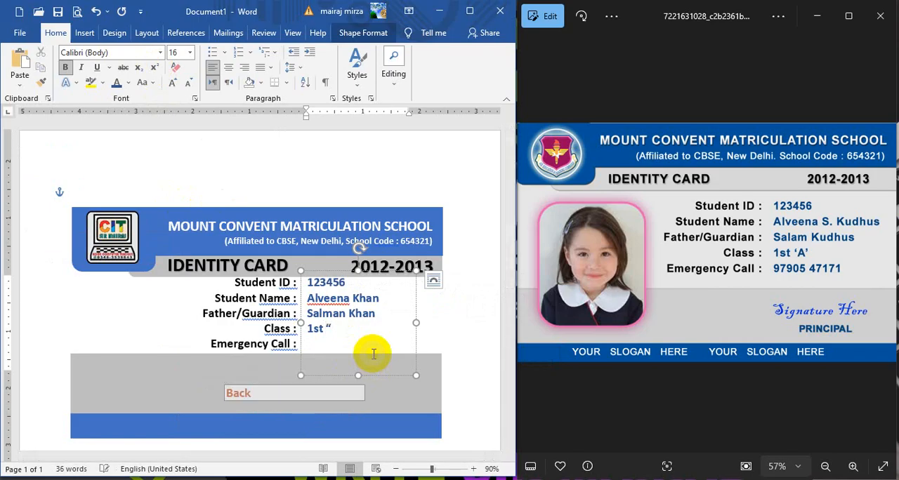
{"action": "key", "text": "BackSpace"}
{"action": "type", "text": "'A"}
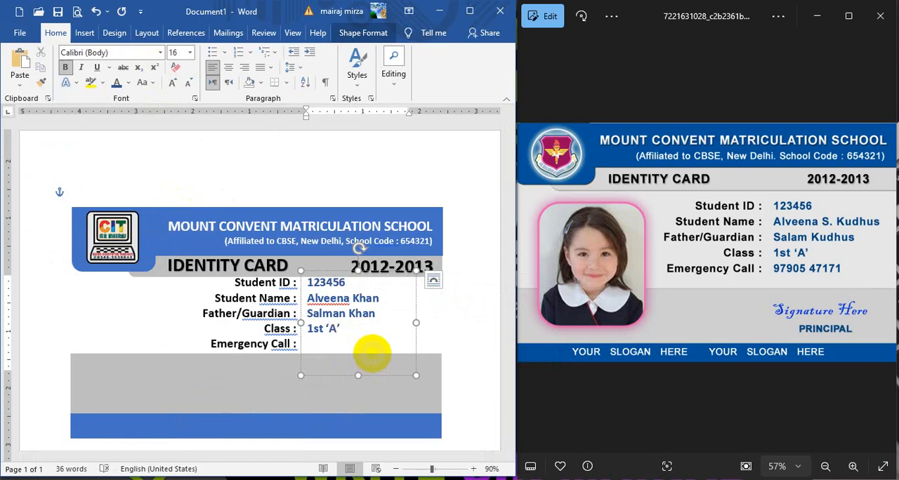
{"action": "key", "text": "Return"}
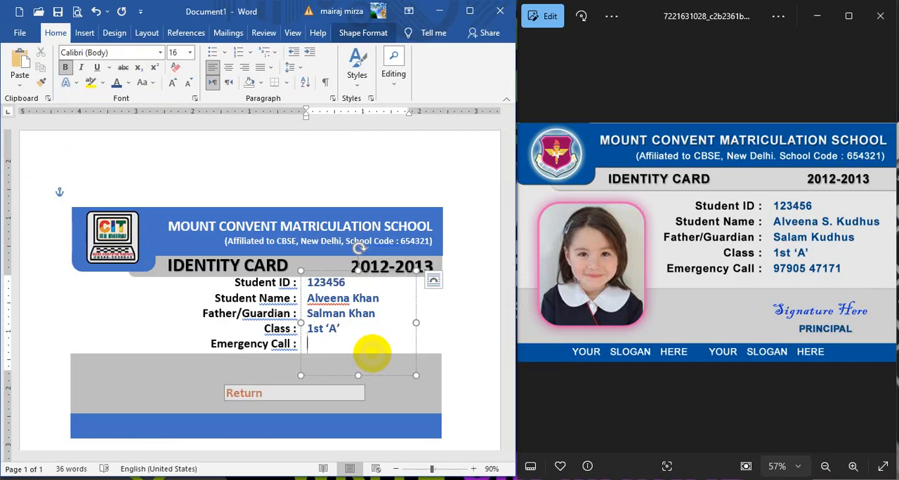
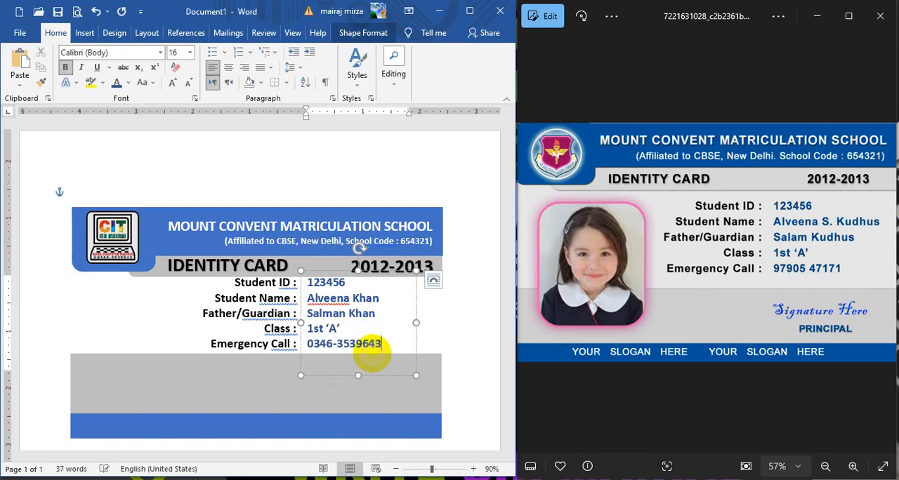
Step: Align the label box and the details box by their top edges and group them together
{"action": "left_click", "coordinate": [417, 308]}
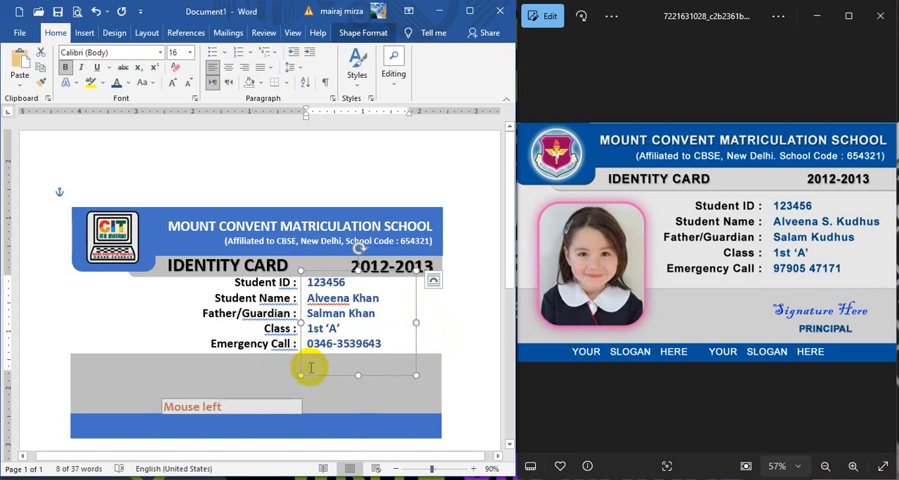
{"action": "left_click", "coordinate": [280, 320], "text": "shift"}
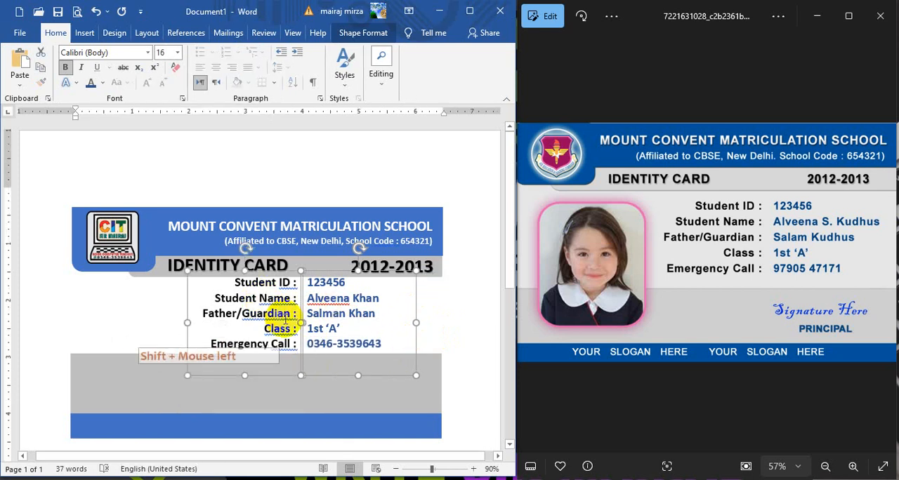
{"action": "left_click", "coordinate": [363, 33]}
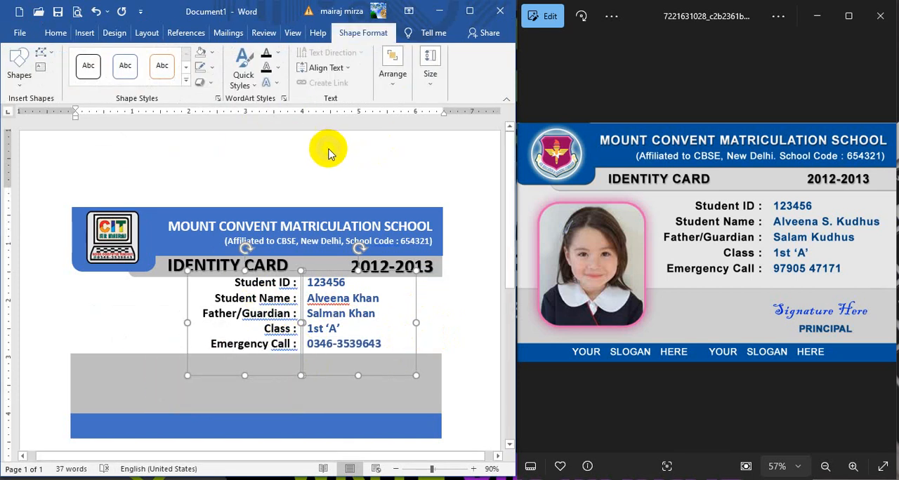
{"action": "left_click", "coordinate": [392, 72]}
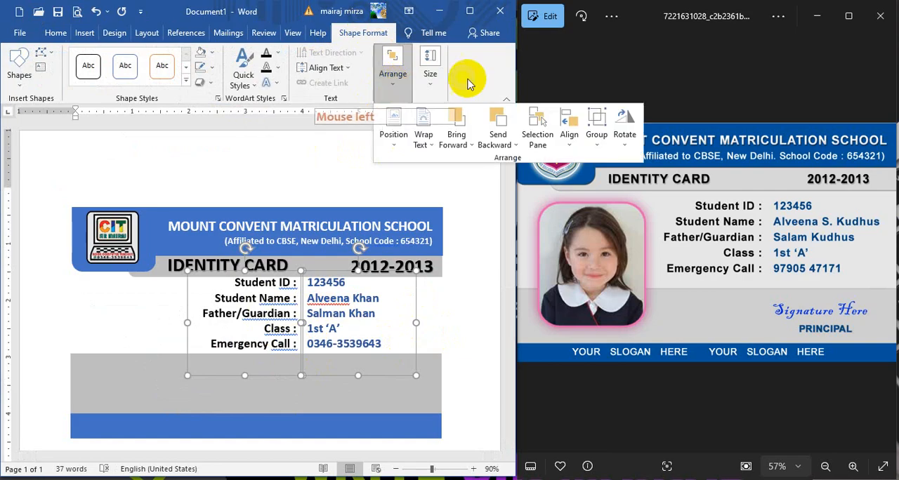
{"action": "left_click", "coordinate": [563, 144]}
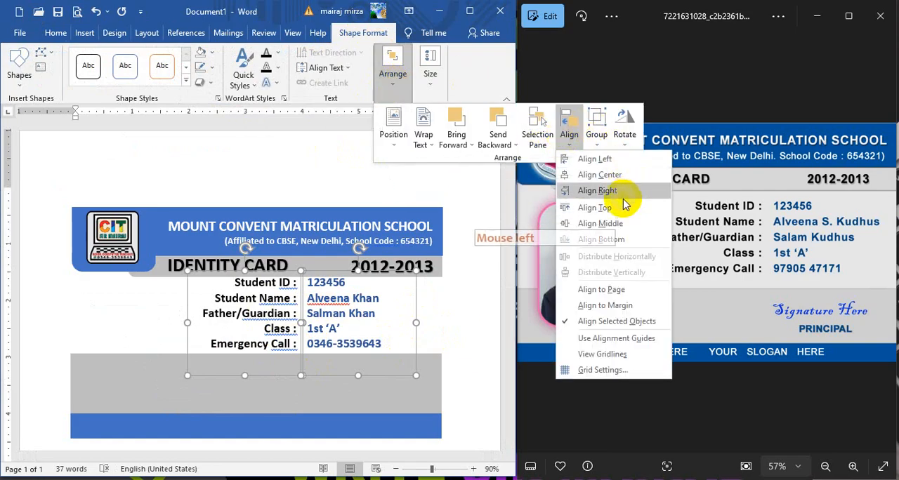
{"action": "left_click", "coordinate": [599, 209]}
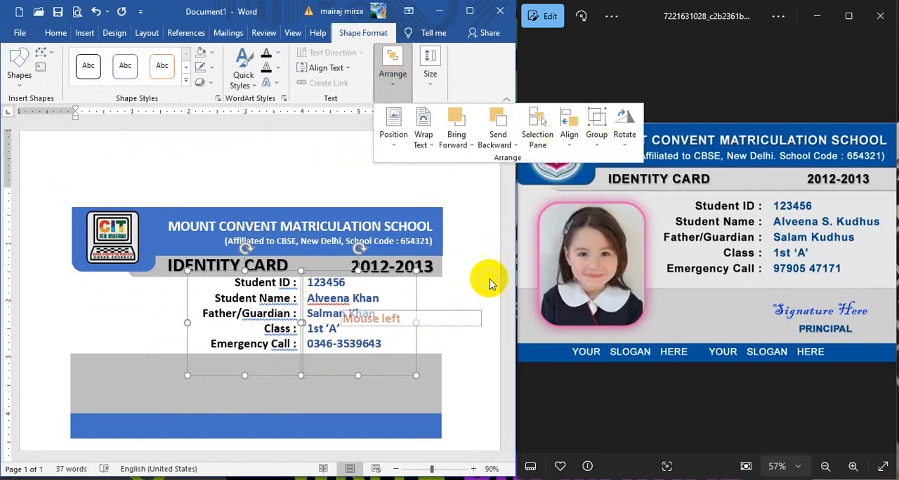
{"action": "left_click", "coordinate": [595, 131]}
{"action": "left_click", "coordinate": [598, 160]}
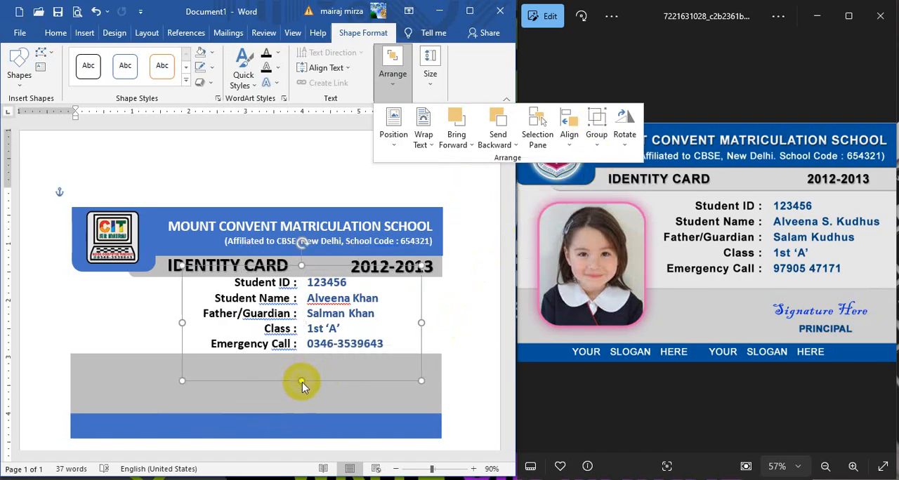
Step: Shorten both grouped text boxes from below so they end just under the Emergency Call line
{"action": "left_click", "coordinate": [454, 321]}
{"action": "left_click", "coordinate": [314, 330]}
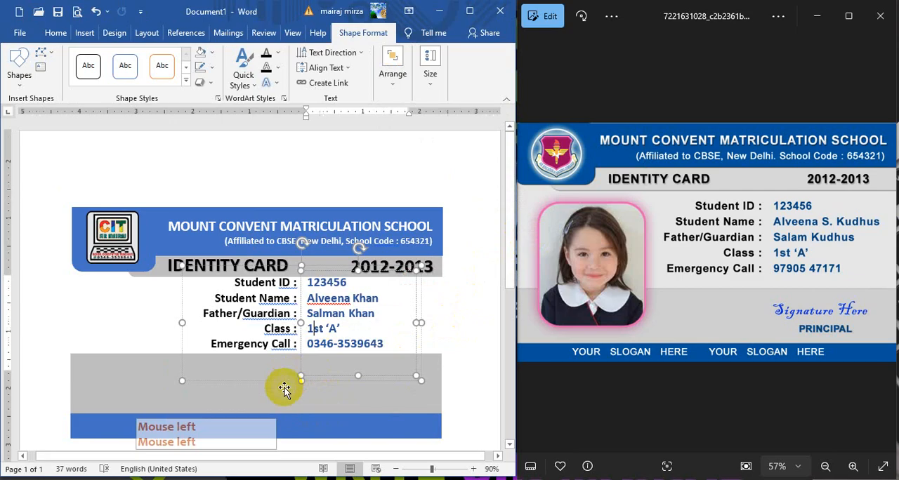
{"action": "left_click_drag", "start_coordinate": [357, 376], "coordinate": [358, 356]}
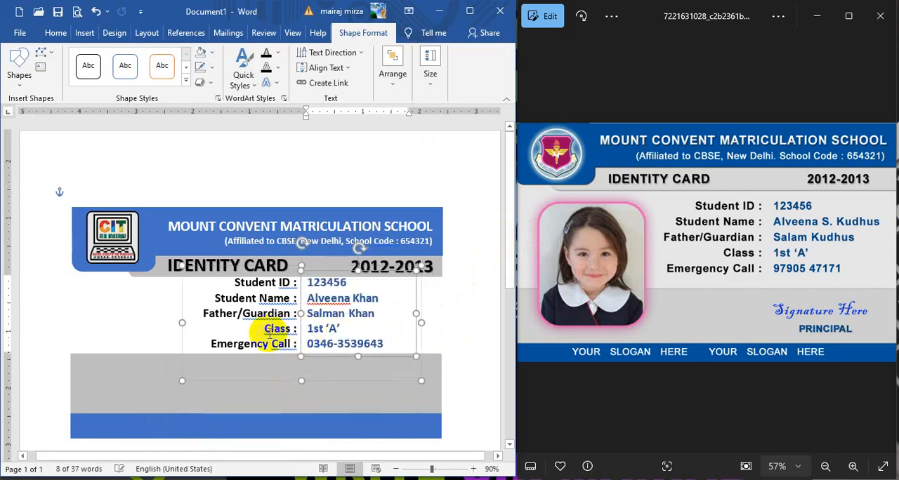
{"action": "left_click", "coordinate": [257, 393]}
{"action": "left_click_drag", "start_coordinate": [243, 374], "coordinate": [246, 356]}
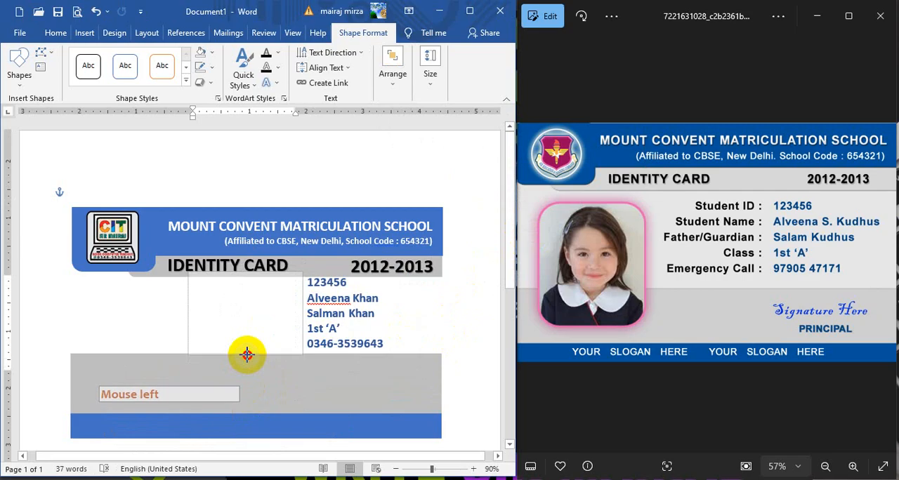
{"action": "left_click", "coordinate": [474, 310]}
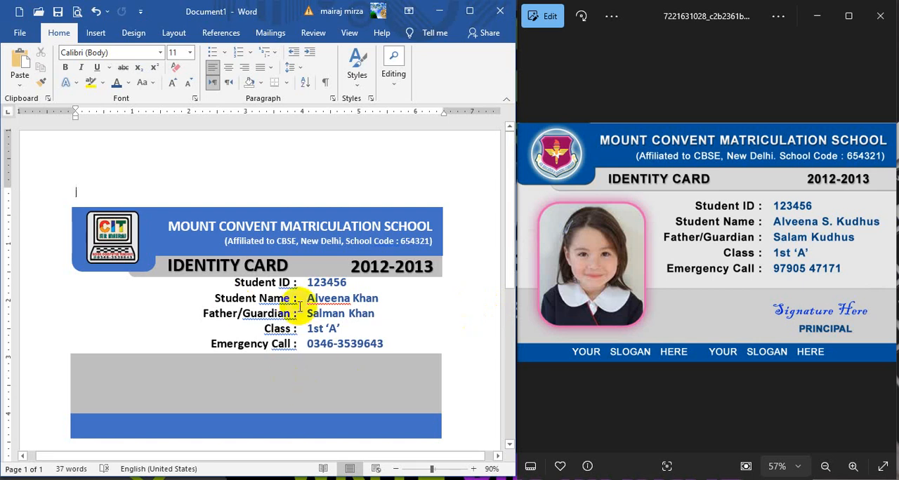
Step: Duplicate the school title box, move the copy down over the lower gray band and delete its affiliation line
{"action": "left_click", "coordinate": [200, 223]}
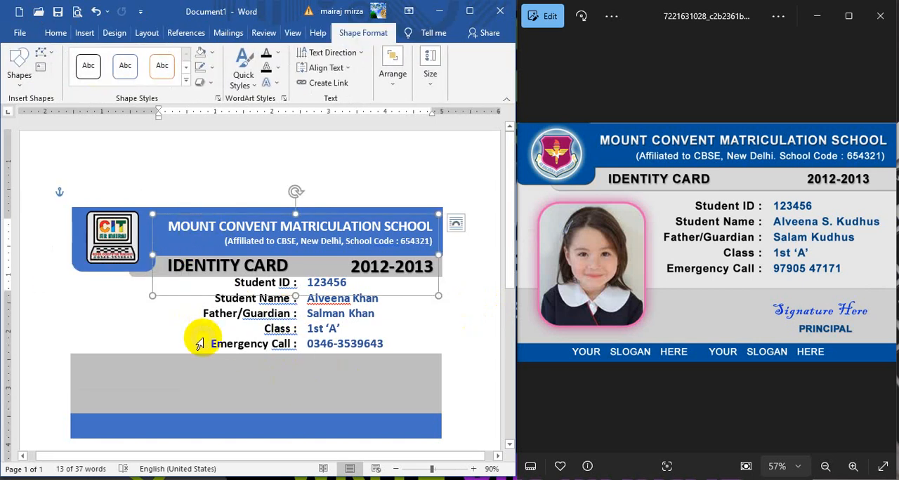
{"action": "key", "text": "ctrl+d"}
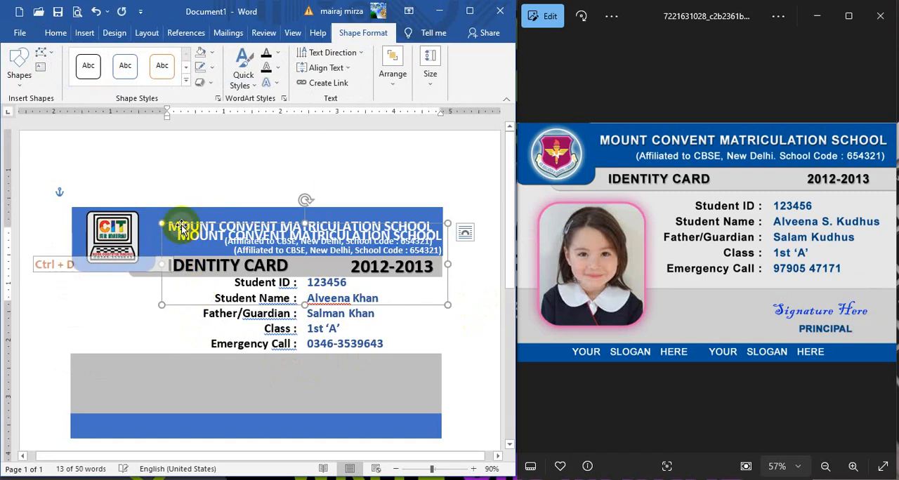
{"action": "left_click_drag", "start_coordinate": [163, 277], "coordinate": [124, 379]}
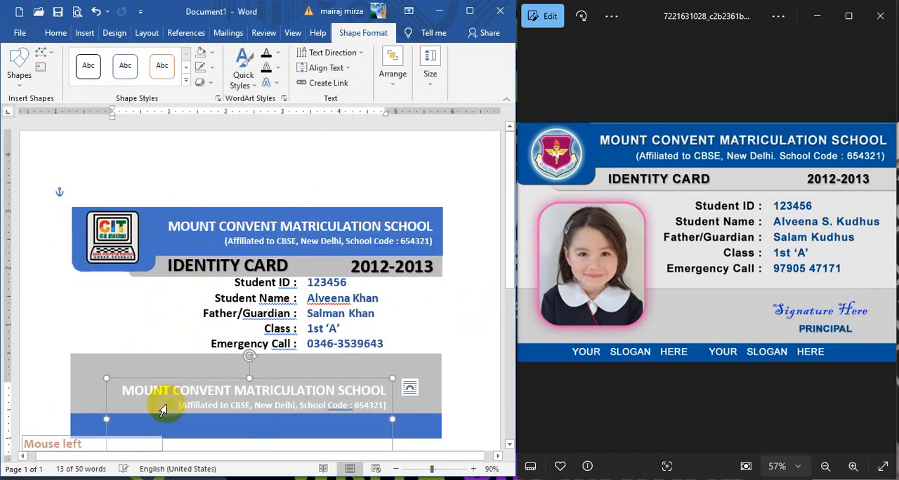
{"action": "left_click_drag", "start_coordinate": [179, 407], "coordinate": [390, 406]}
{"action": "key", "text": "Delete"}
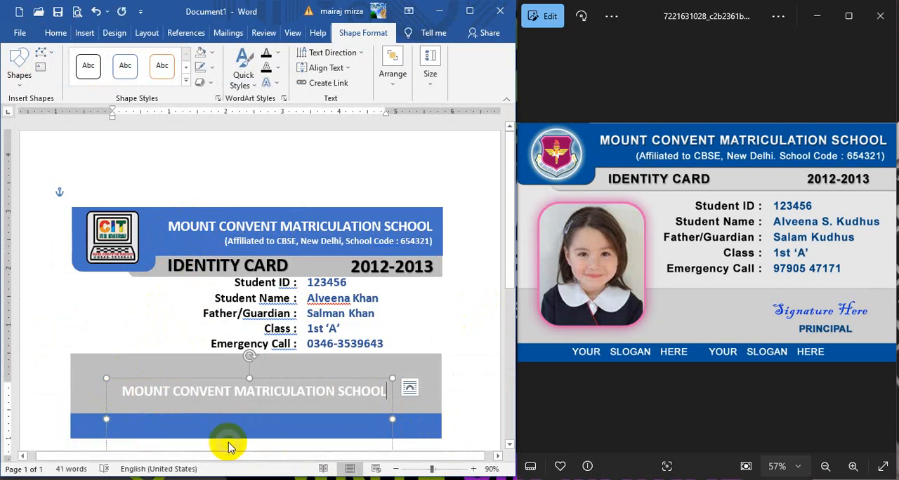
Step: Shorten the copied school title box to a single line's height and move it onto the blue footer band
{"action": "scroll", "coordinate": [287, 444], "scroll_direction": "down", "scroll_amount": 2}
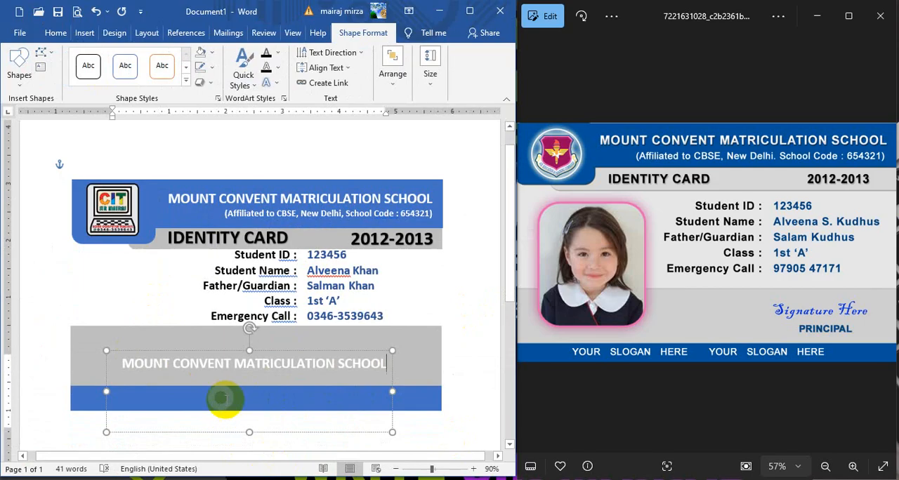
{"action": "left_click_drag", "start_coordinate": [254, 432], "coordinate": [255, 377]}
{"action": "left_click_drag", "start_coordinate": [302, 353], "coordinate": [270, 386]}
Step: Replace the copied school title in the footer box with YOUR SLOGAN HERE
{"action": "triple_click", "coordinate": [233, 398]}
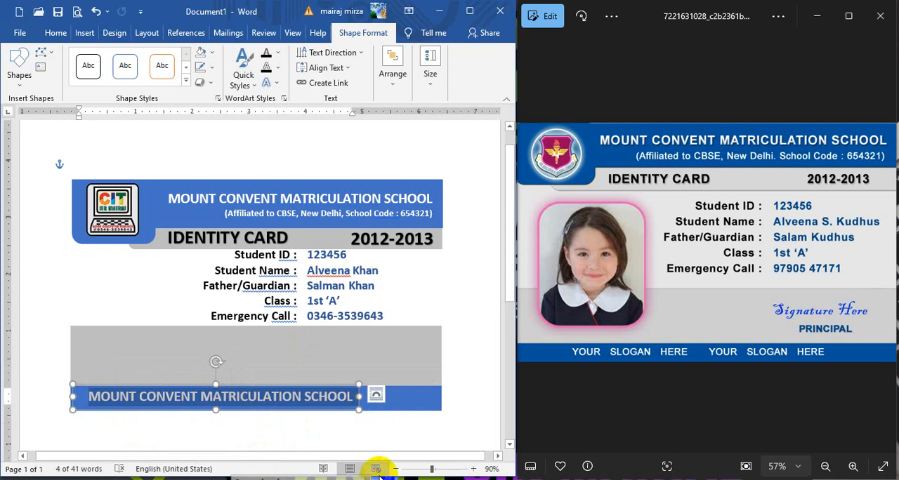
{"action": "type", "text": "YOUR SLOGAN HERE"}
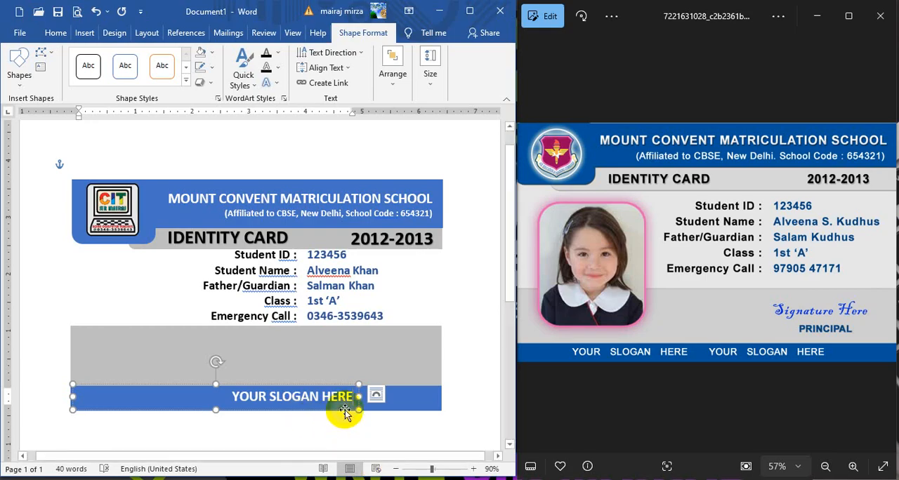
Step: Widen the slogan box along the blue footer band and left-align its text
{"action": "left_click_drag", "start_coordinate": [358, 397], "coordinate": [396, 397]}
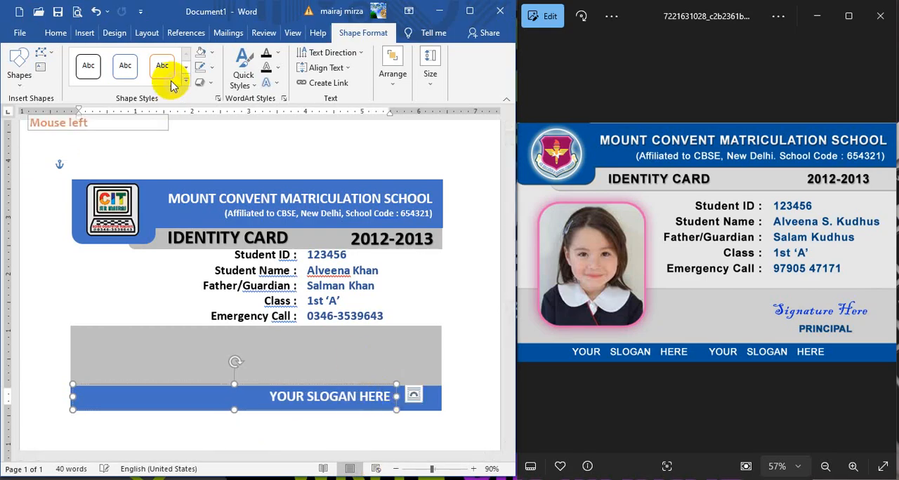
{"action": "left_click", "coordinate": [57, 35]}
{"action": "left_click", "coordinate": [213, 66]}
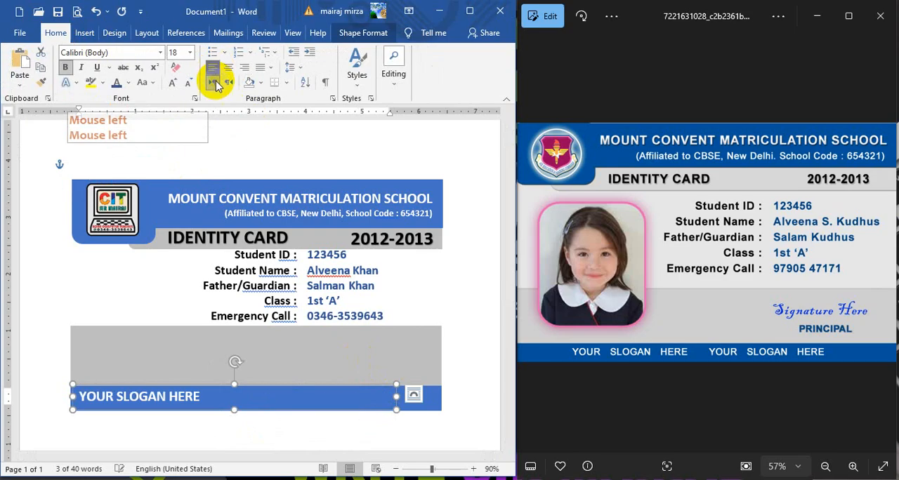
{"action": "left_click", "coordinate": [201, 396]}
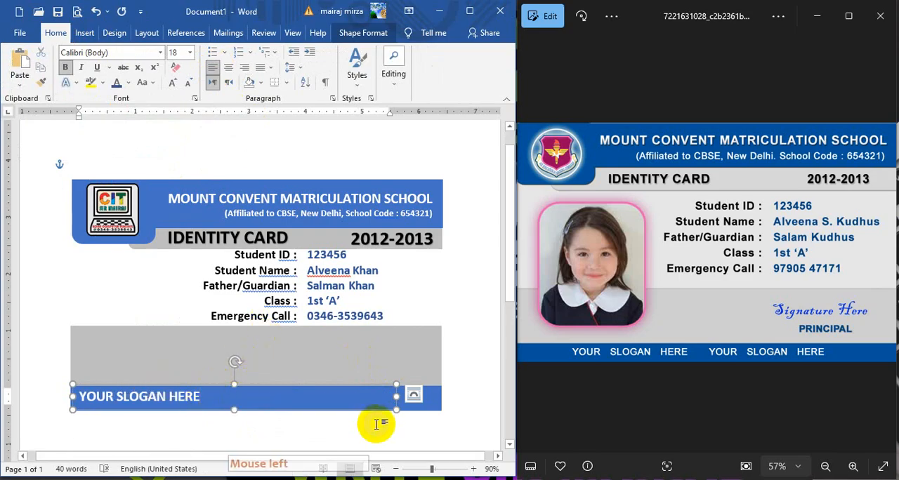
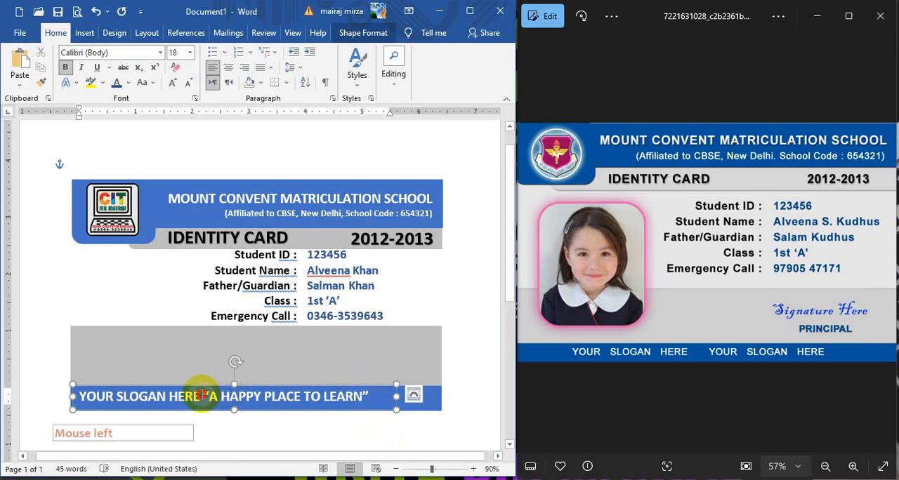
Step: Center the slogan text in its box and shift the box to the middle of the blue footer band
{"action": "left_click", "coordinate": [228, 67]}
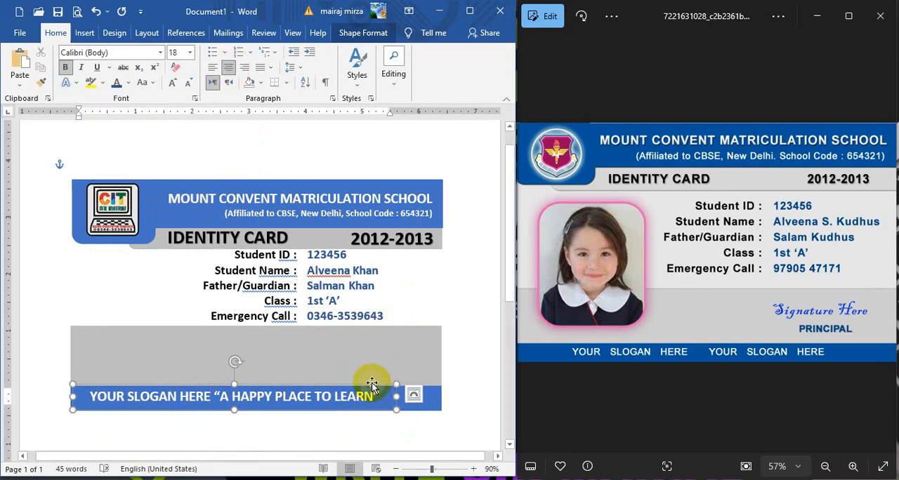
{"action": "left_click_drag", "start_coordinate": [372, 385], "coordinate": [398, 384]}
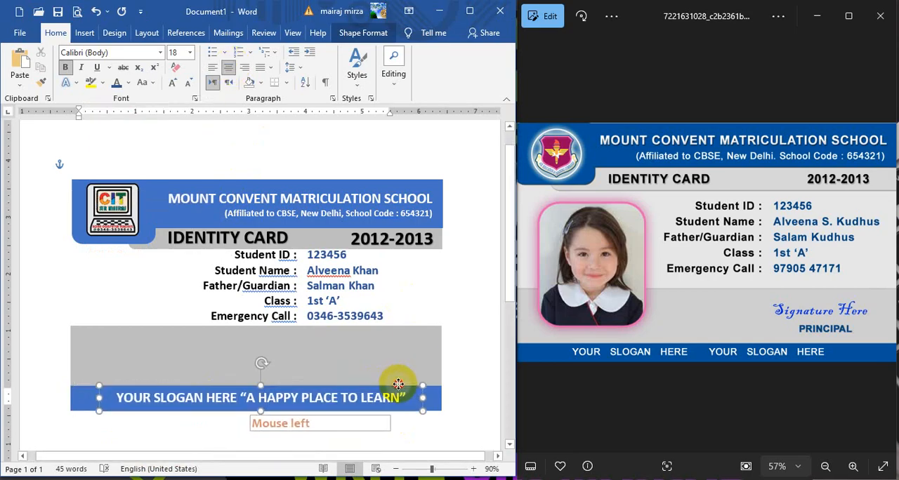
{"action": "left_click", "coordinate": [479, 369]}
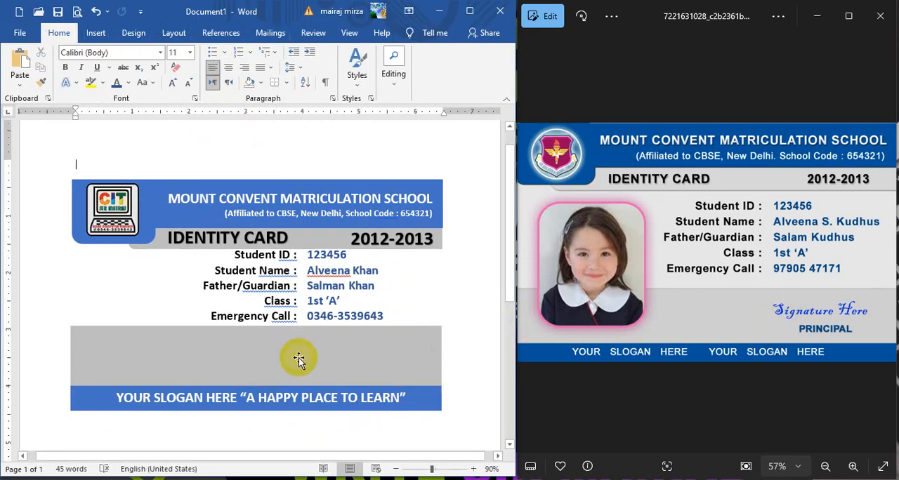
Step: Place a duplicate of the slogan box on the lower gray band and color its text blue
{"action": "left_click", "coordinate": [274, 392]}
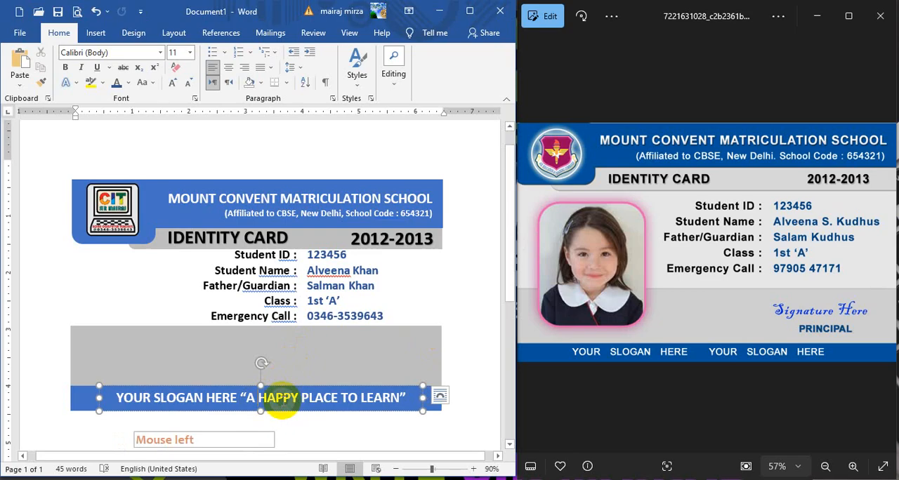
{"action": "left_click", "coordinate": [295, 385]}
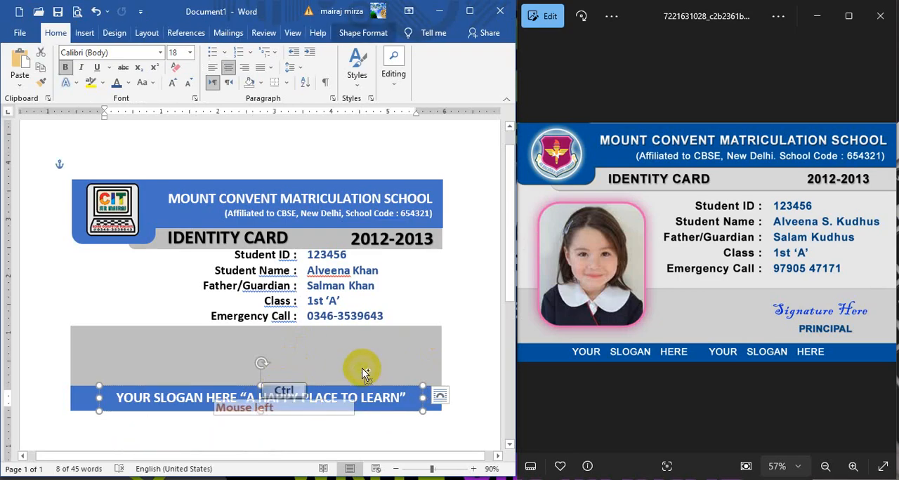
{"action": "key", "text": "ctrl+d"}
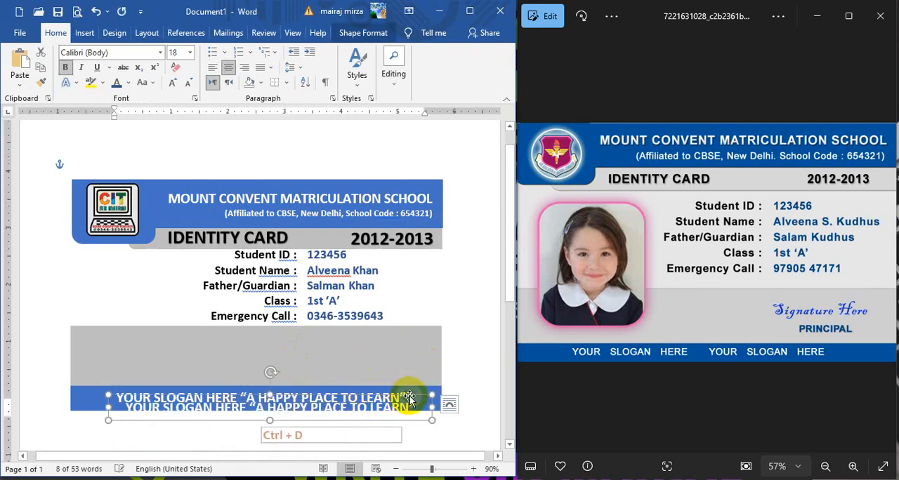
{"action": "left_click_drag", "start_coordinate": [408, 397], "coordinate": [391, 338]}
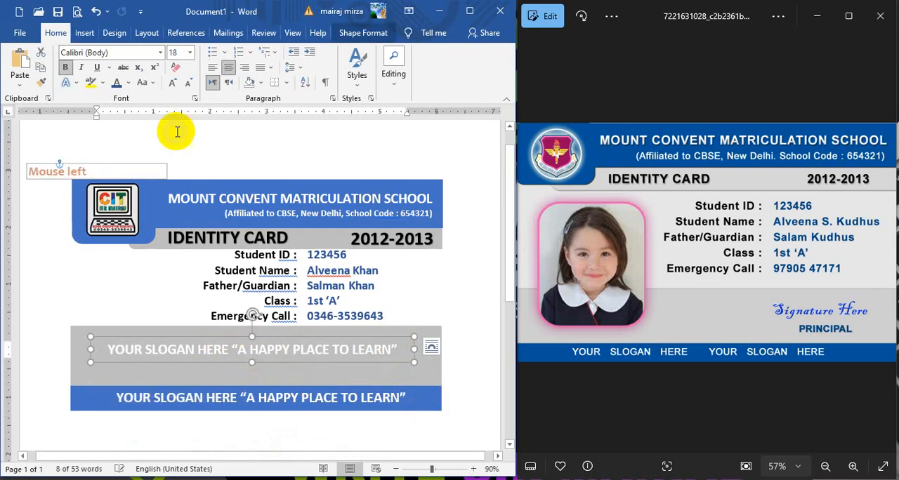
{"action": "left_click", "coordinate": [118, 82]}
Step: Replace the copied slogan with PRINCIPAL and fit its narrowed box at the right end of the gray band, just above the footer
{"action": "left_click", "coordinate": [307, 358]}
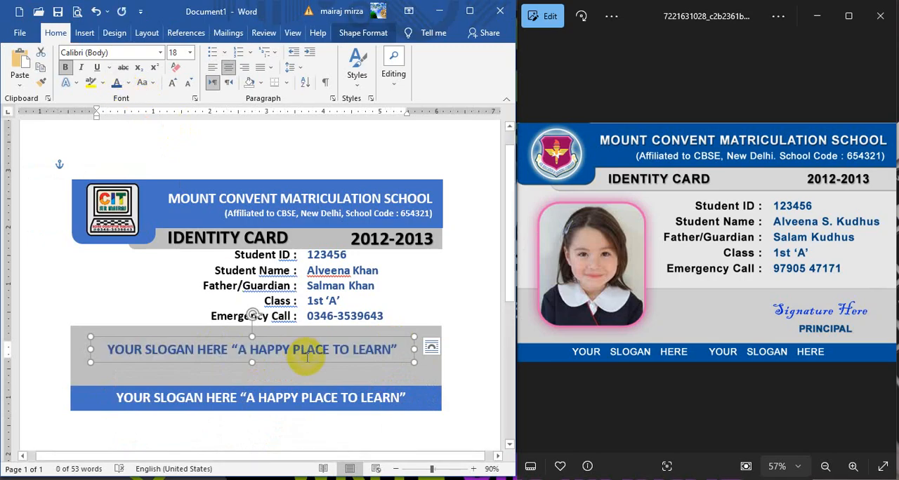
{"action": "triple_click", "coordinate": [302, 351]}
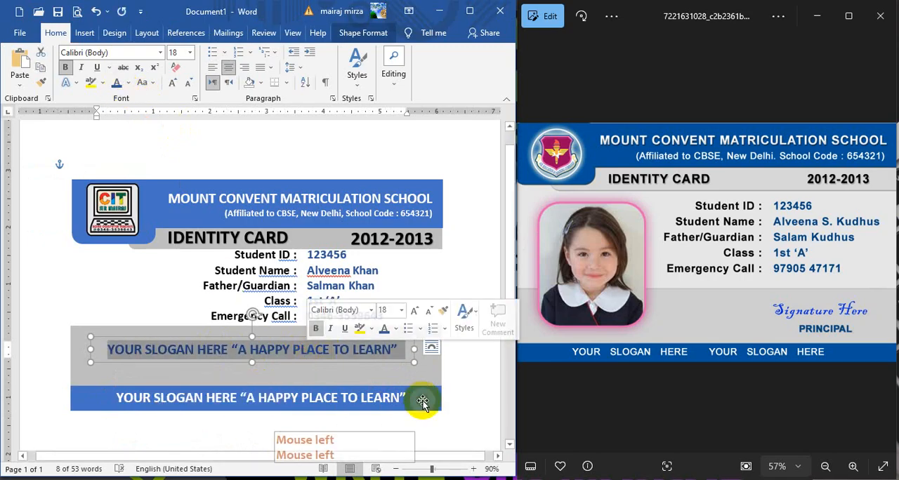
{"action": "type", "text": "PRINCIPAL"}
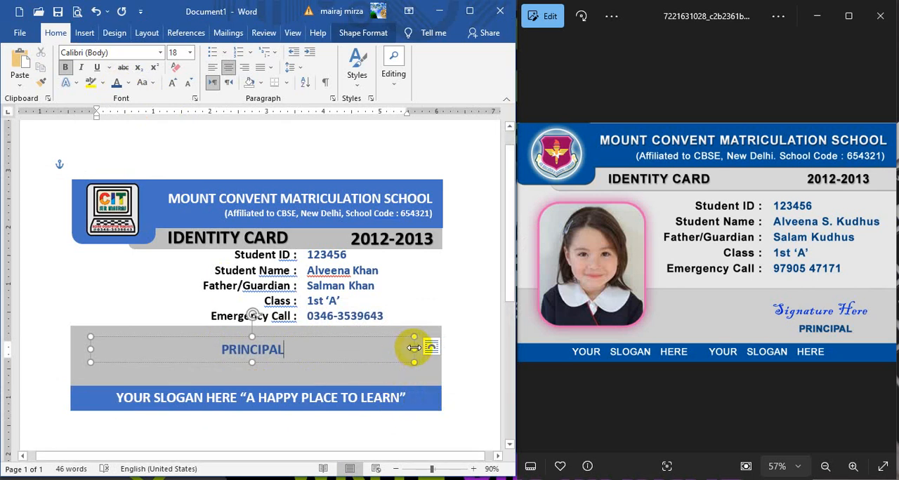
{"action": "left_click_drag", "start_coordinate": [415, 349], "coordinate": [228, 346]}
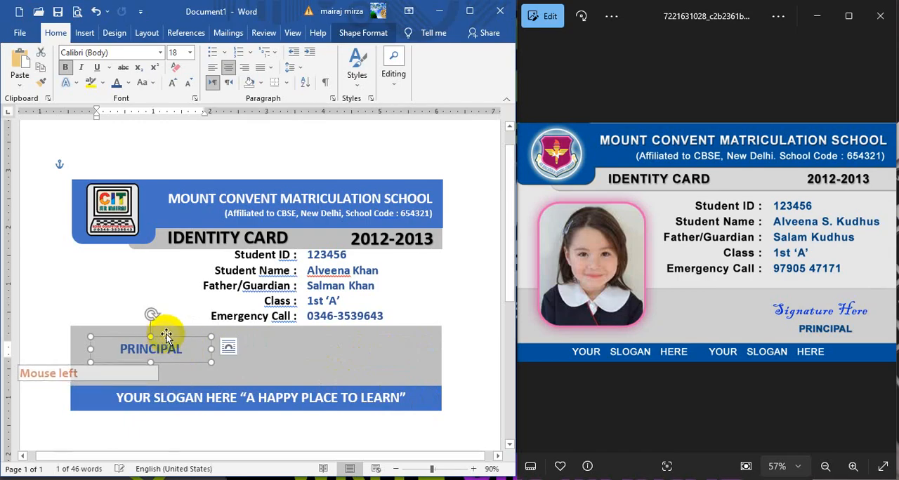
{"action": "left_click_drag", "start_coordinate": [167, 335], "coordinate": [388, 361]}
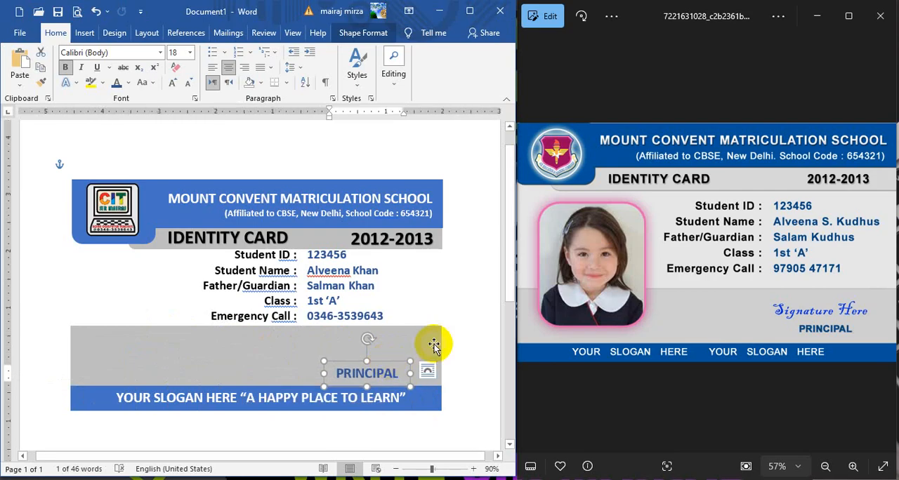
Step: Duplicate the PRINCIPAL box, move the copy to a free area of the gray band and widen it
{"action": "key", "text": "ctrl+d"}
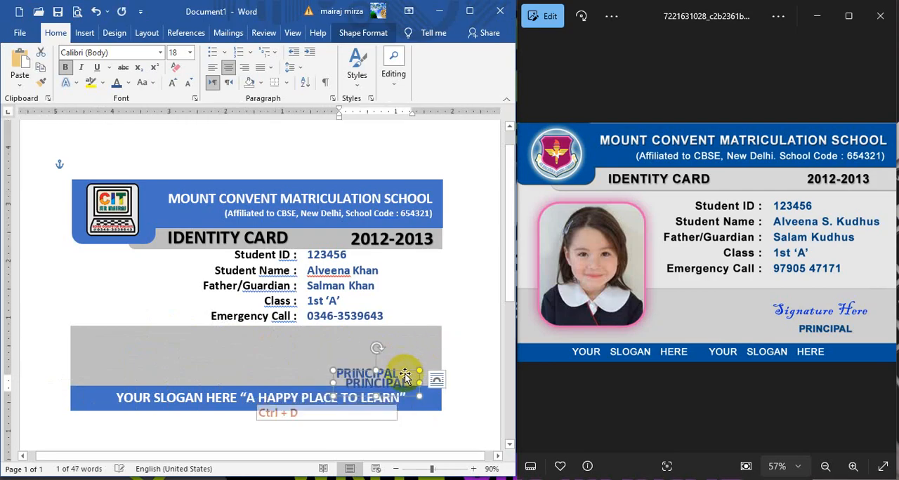
{"action": "left_click_drag", "start_coordinate": [405, 373], "coordinate": [359, 348]}
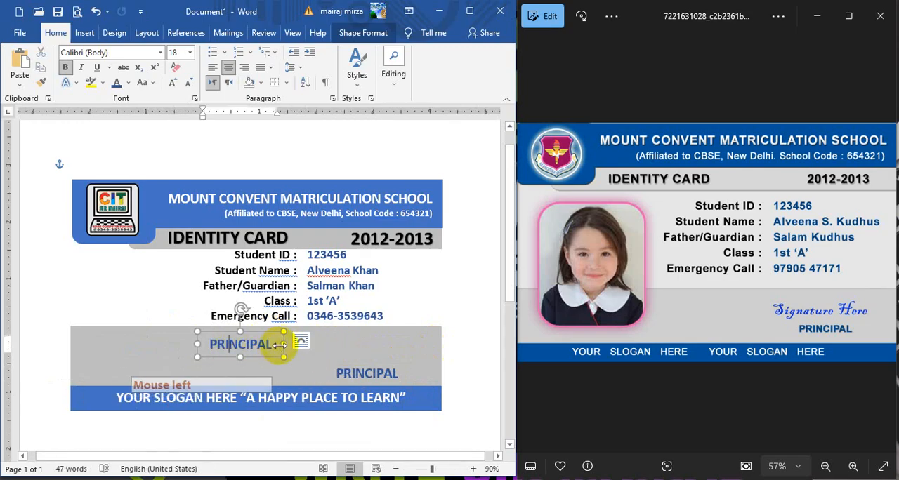
{"action": "left_click_drag", "start_coordinate": [284, 345], "coordinate": [329, 346]}
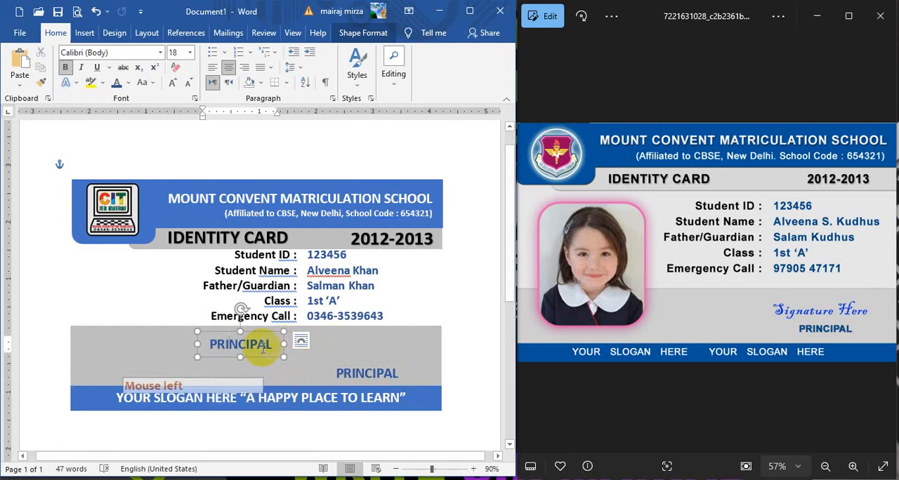
{"action": "left_click", "coordinate": [199, 343]}
{"action": "left_click_drag", "start_coordinate": [198, 344], "coordinate": [152, 342]}
Step: Replace the text in the copied box with Signature Here and move the box directly above PRINCIPAL
{"action": "left_click", "coordinate": [208, 348]}
{"action": "left_click", "coordinate": [209, 348]}
{"action": "left_click", "coordinate": [209, 349]}
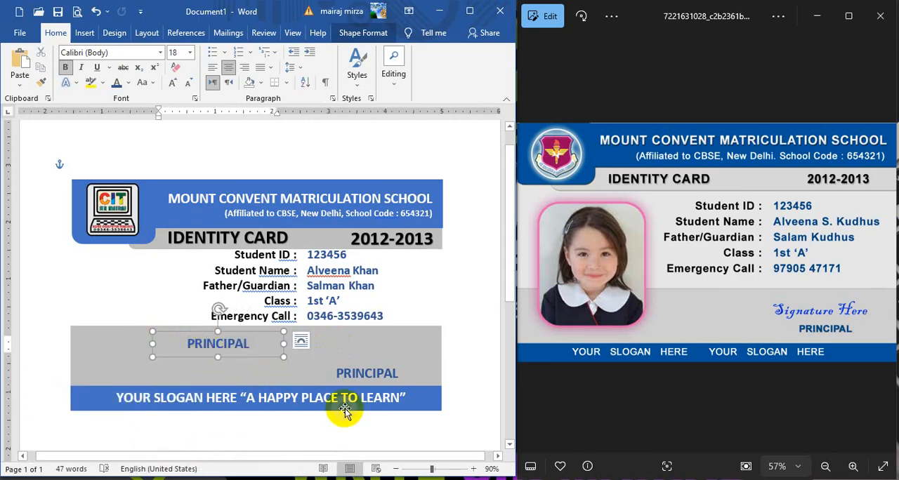
{"action": "type", "text": "S"}
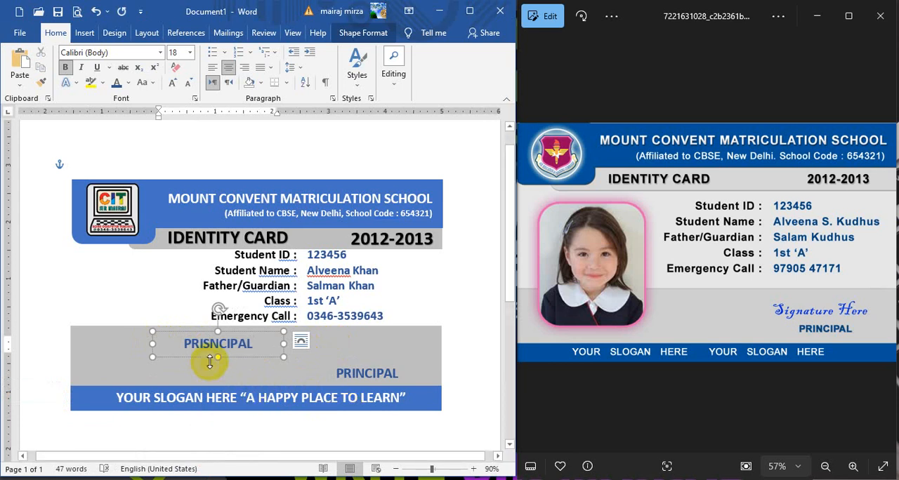
{"action": "left_click_drag", "start_coordinate": [253, 344], "coordinate": [184, 348]}
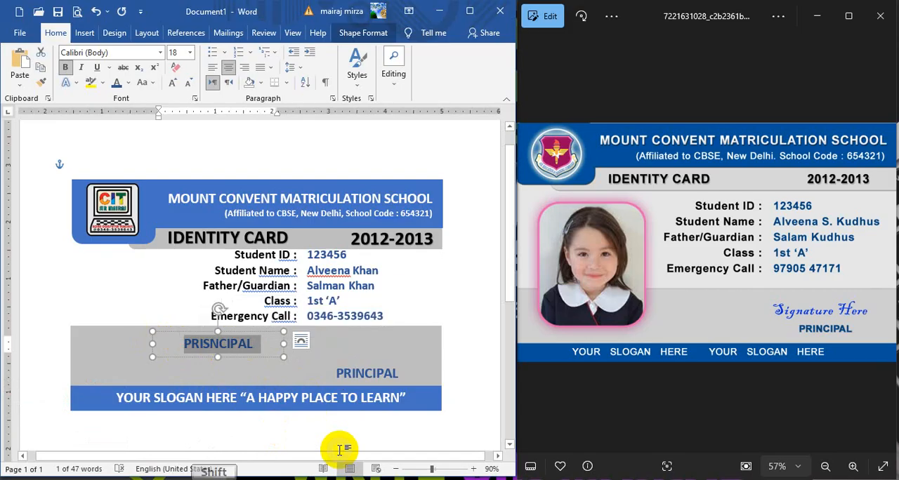
{"action": "type", "text": "Sig"}
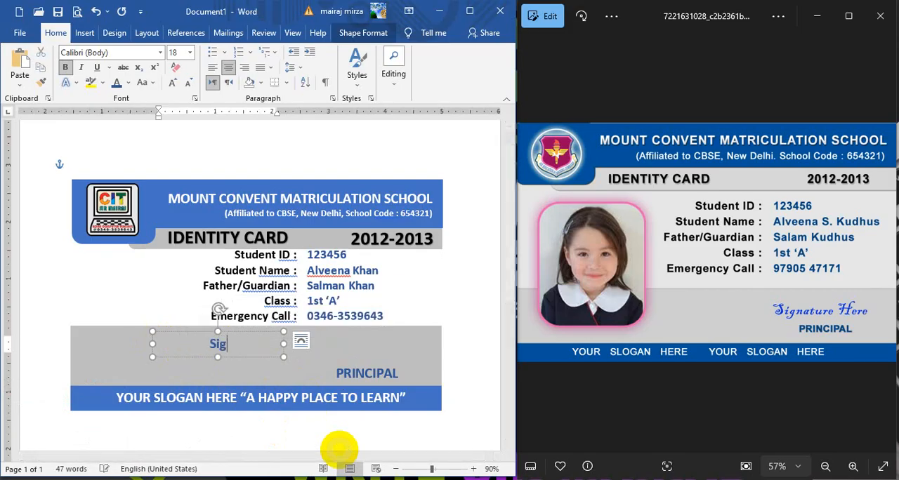
{"action": "type", "text": "nature"}
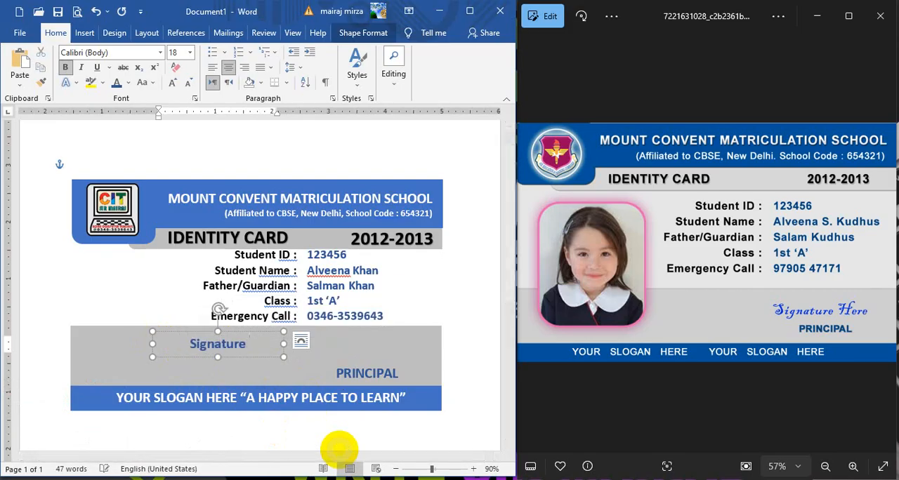
{"action": "type", "text": " Here"}
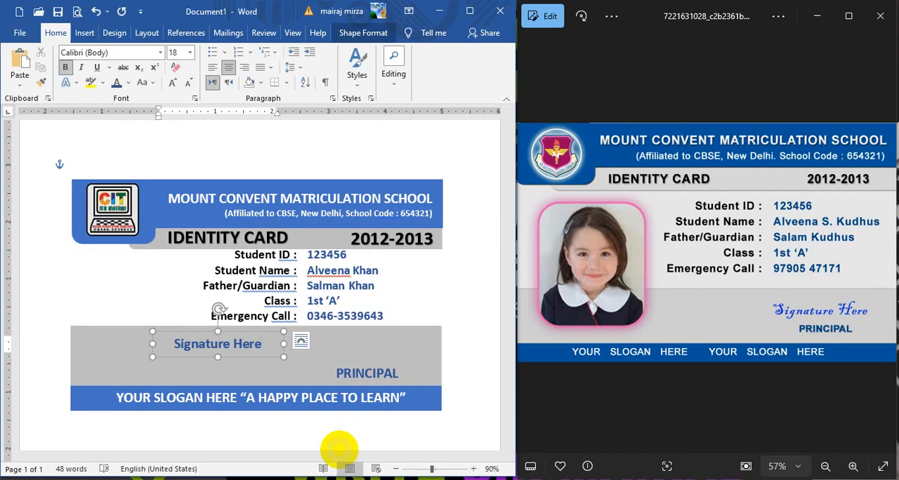
{"action": "mouse_move", "coordinate": [269, 333]}
{"action": "left_mouse_down"}
{"action": "mouse_move", "coordinate": [390, 332]}
{"action": "mouse_move", "coordinate": [404, 342]}
{"action": "left_mouse_up"}
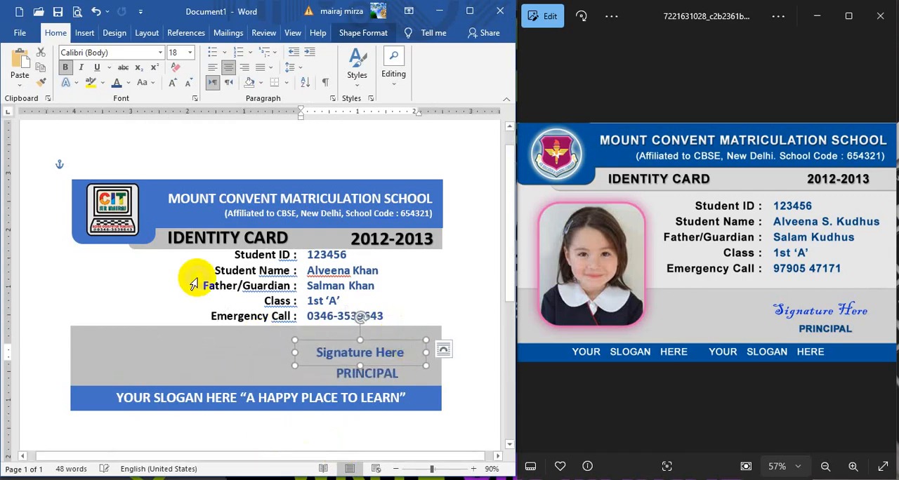
Step: Format Signature Here in non-bold Blackadder ITC at size 20 and nudge its box slightly up and to the right
{"action": "left_click", "coordinate": [161, 54]}
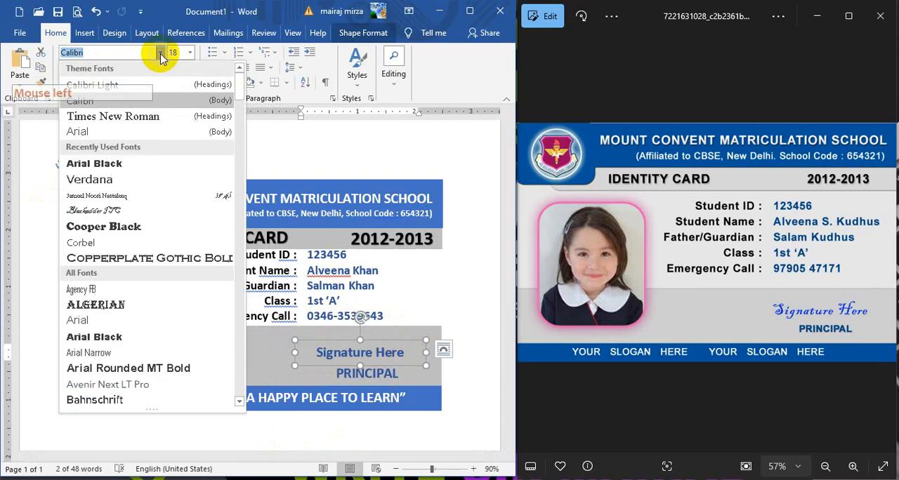
{"action": "left_click", "coordinate": [109, 218]}
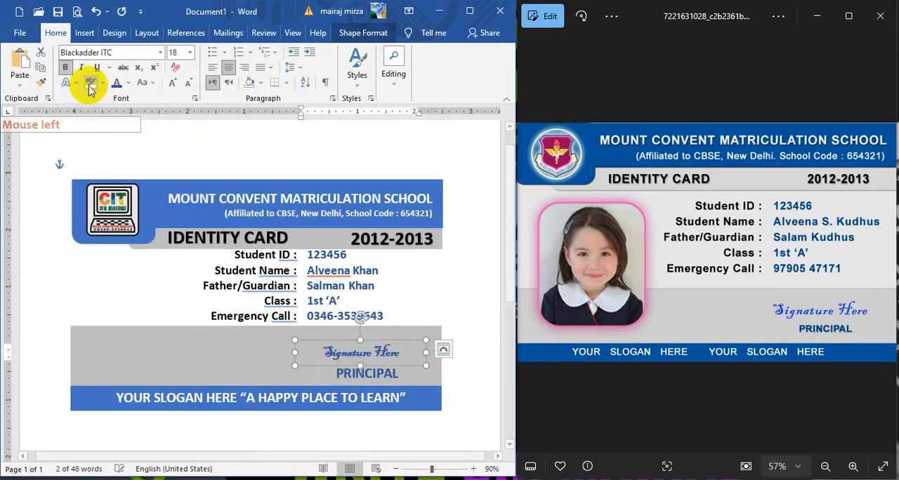
{"action": "left_click", "coordinate": [64, 73]}
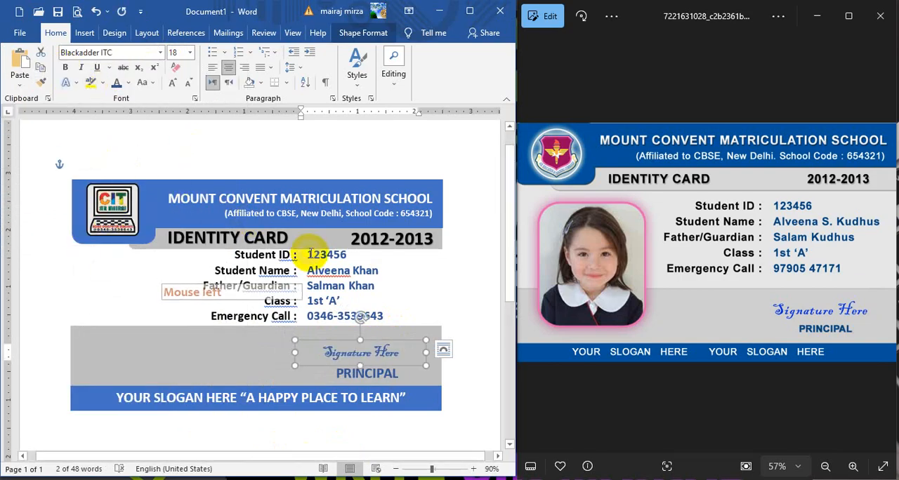
{"action": "left_click", "coordinate": [172, 84]}
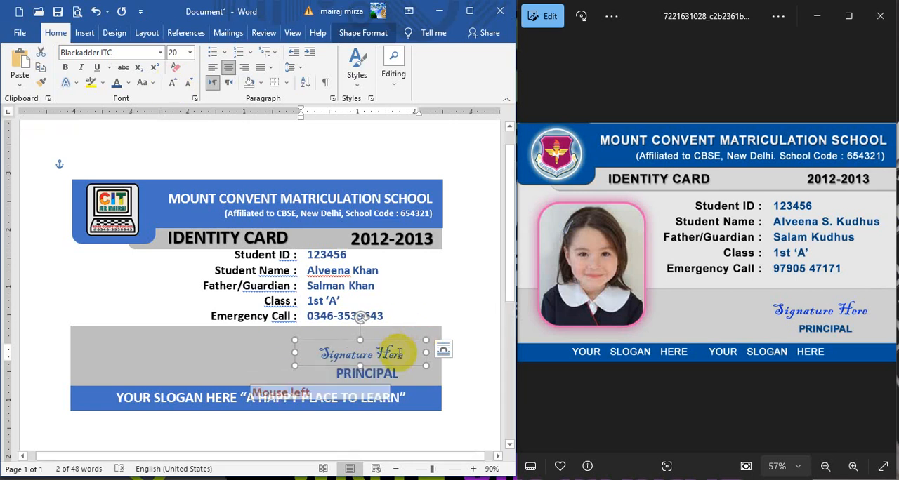
{"action": "left_click", "coordinate": [404, 339]}
{"action": "left_click_drag", "start_coordinate": [404, 339], "coordinate": [410, 335]}
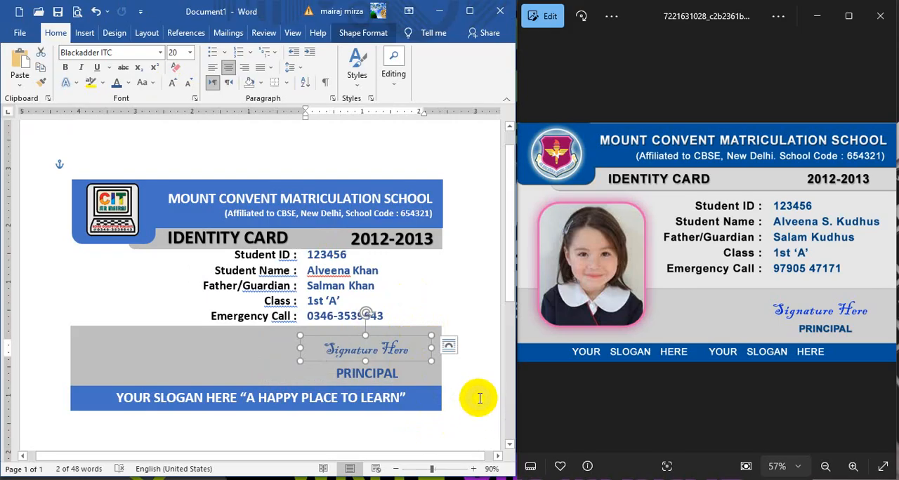
{"action": "left_click", "coordinate": [490, 403]}
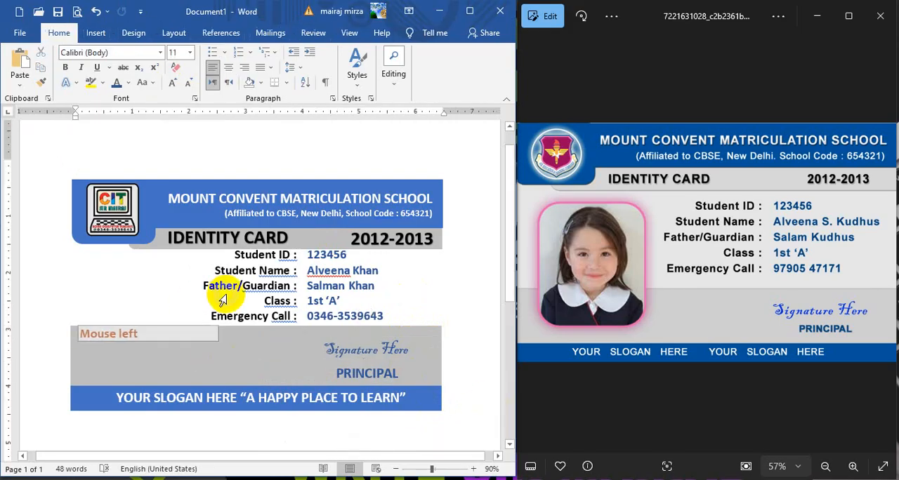
Step: Draw a rounded rectangle for the student photo in the space left of the student labels, overlapping the lower gray band
{"action": "left_click", "coordinate": [96, 33]}
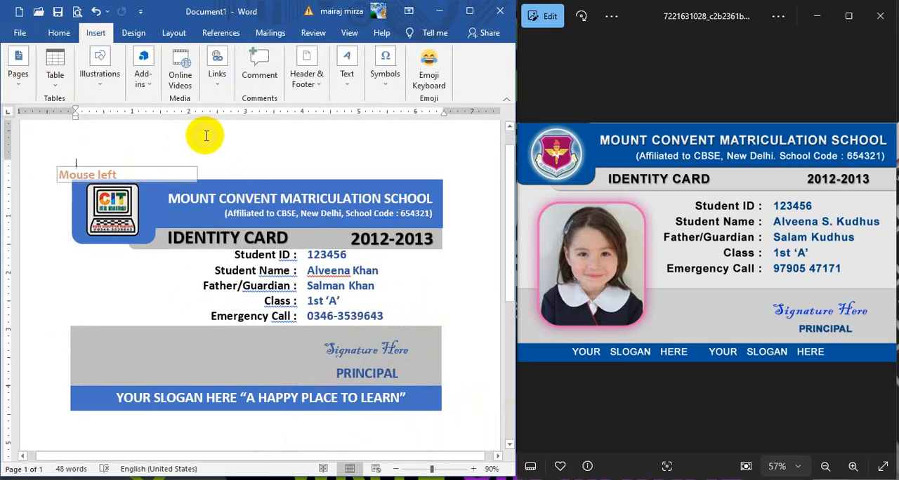
{"action": "left_click", "coordinate": [100, 78]}
{"action": "left_click", "coordinate": [122, 137]}
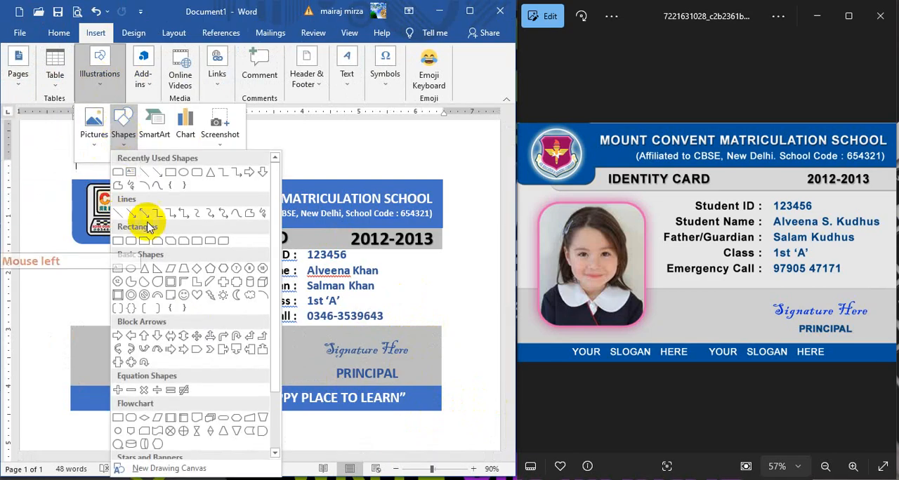
{"action": "left_click", "coordinate": [198, 175]}
{"action": "left_click_drag", "start_coordinate": [86, 266], "coordinate": [184, 368]}
{"action": "left_click_drag", "start_coordinate": [156, 321], "coordinate": [154, 315]}
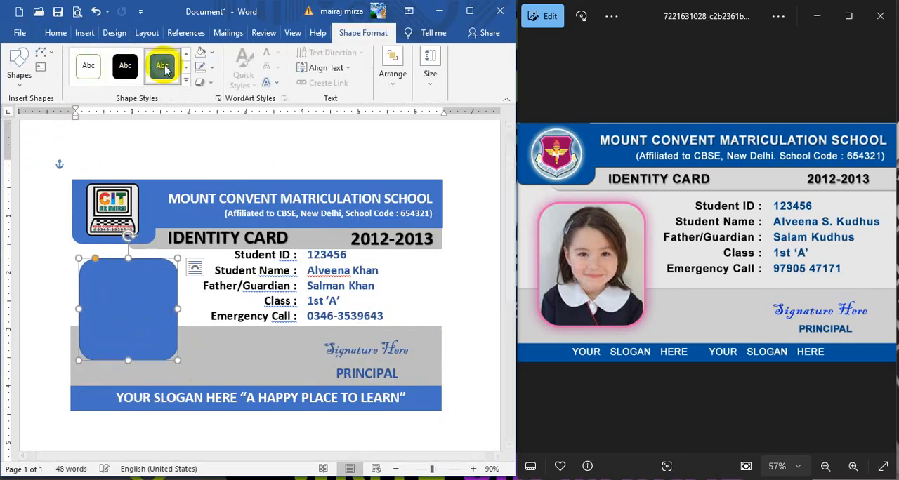
Step: Fill the rounded rectangle with the picture RED EYE IMAGE 2 from the Pictures folder and widen the shape slightly
{"action": "left_click", "coordinate": [210, 57]}
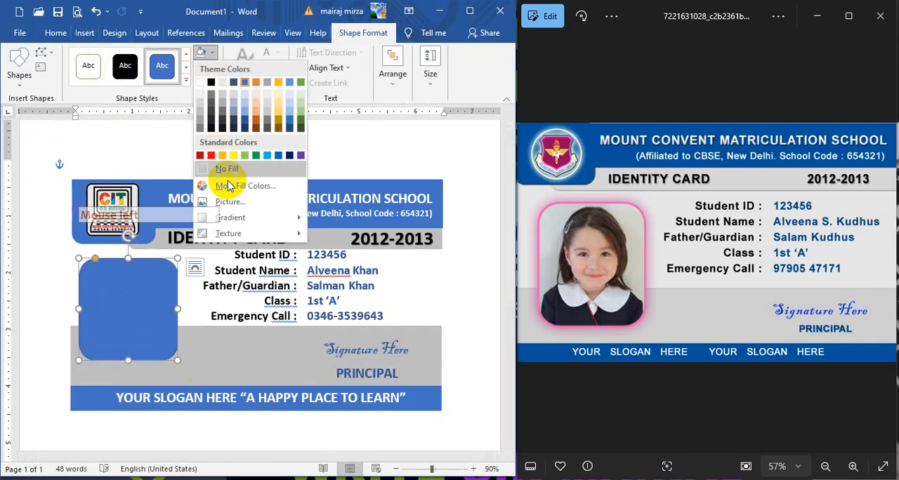
{"action": "left_click", "coordinate": [226, 201]}
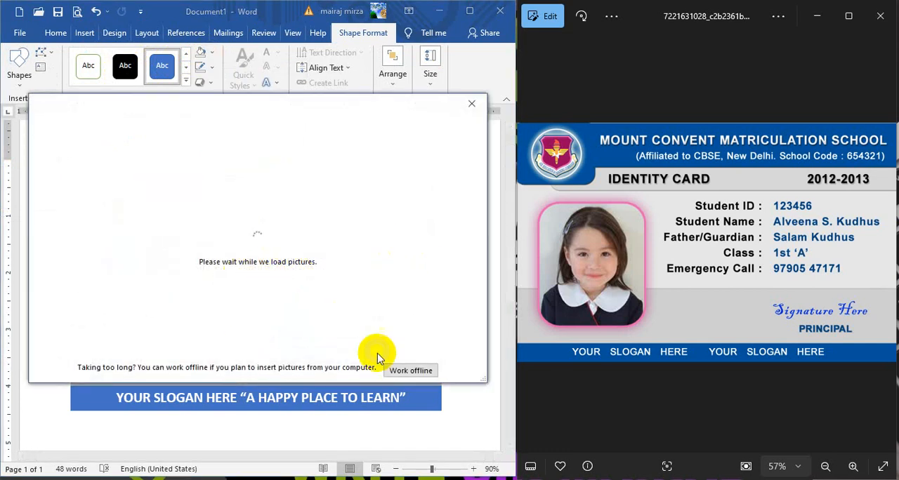
{"action": "left_click", "coordinate": [150, 173]}
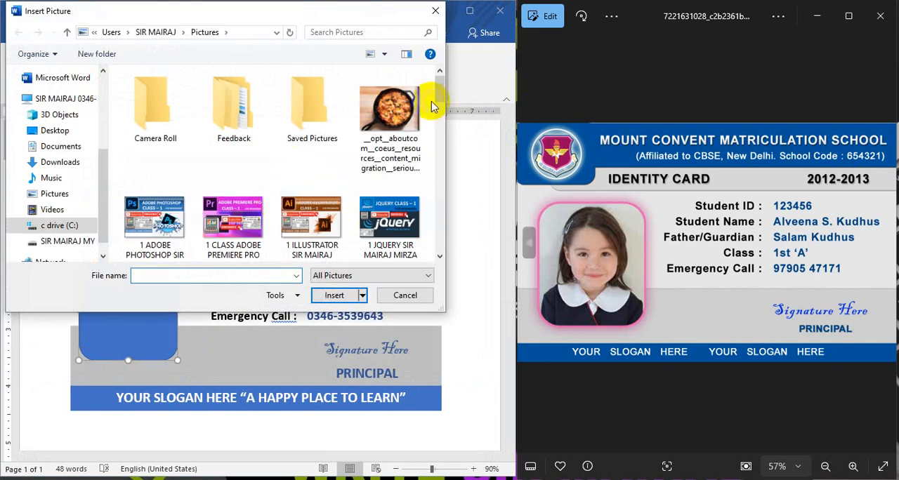
{"action": "mouse_move", "coordinate": [440, 85]}
{"action": "left_mouse_down"}
{"action": "mouse_move", "coordinate": [428, 247]}
{"action": "mouse_move", "coordinate": [422, 175]}
{"action": "left_mouse_up"}
{"action": "left_click", "coordinate": [235, 179]}
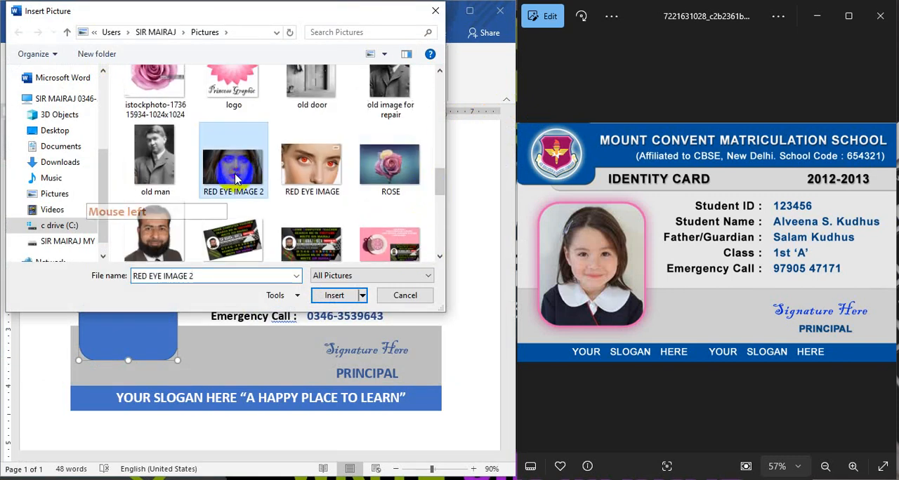
{"action": "left_click", "coordinate": [335, 295]}
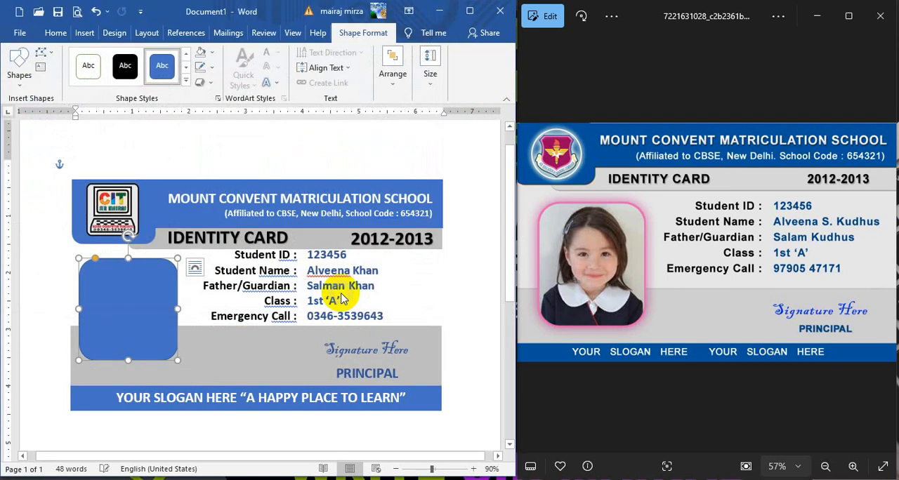
{"action": "left_click_drag", "start_coordinate": [179, 309], "coordinate": [144, 316]}
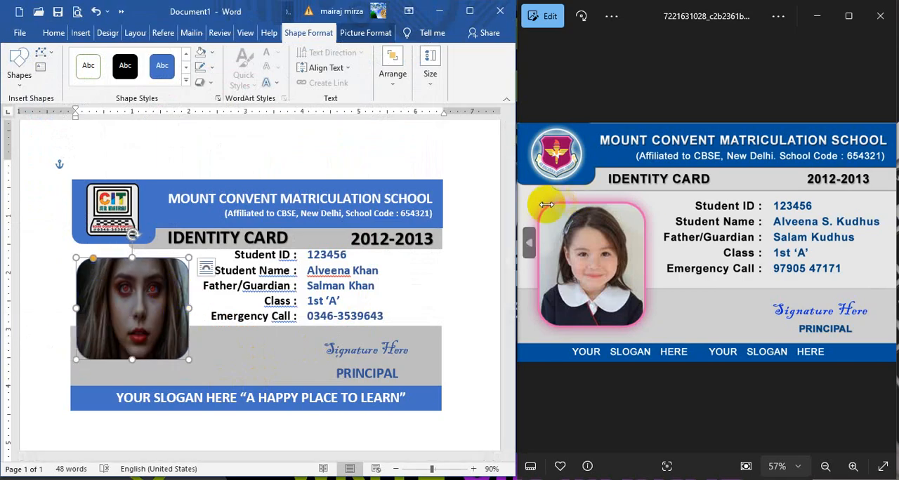
Step: Give the photo shape a custom bright pink outline matching the sample's frame and thicken the outline
{"action": "left_click", "coordinate": [213, 69]}
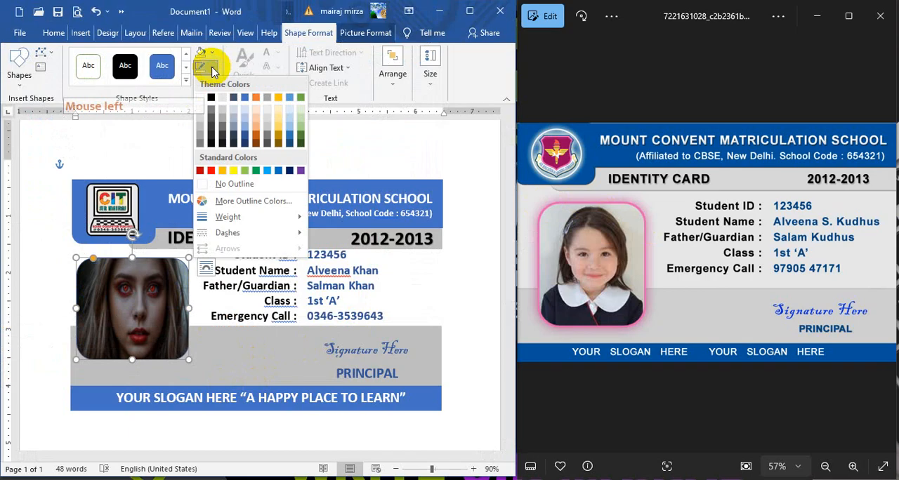
{"action": "left_click", "coordinate": [229, 207]}
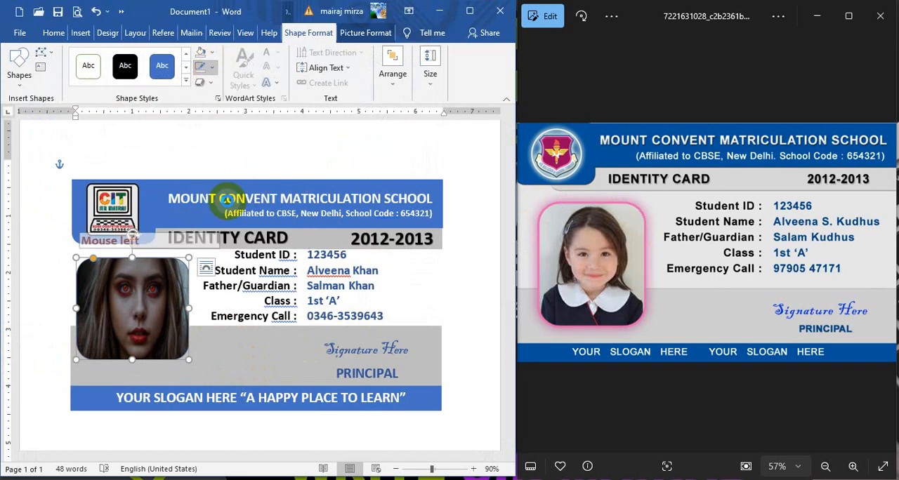
{"action": "left_click_drag", "start_coordinate": [568, 190], "coordinate": [579, 187]}
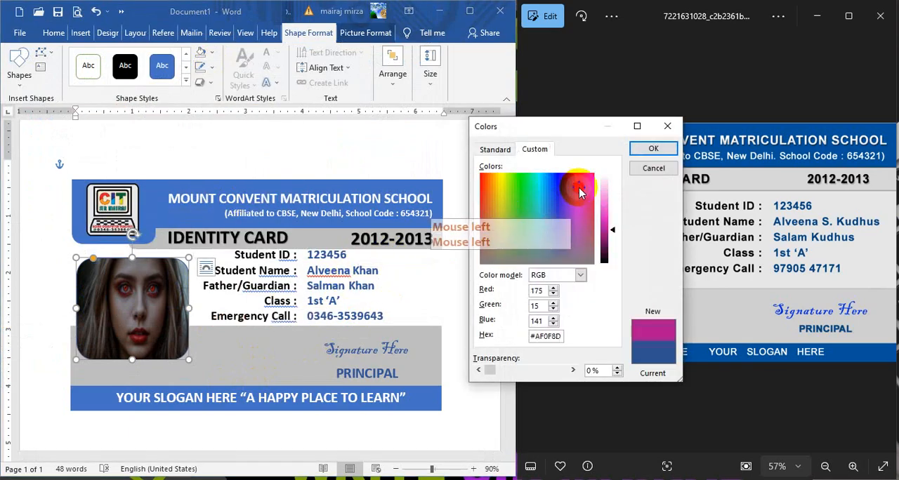
{"action": "left_click_drag", "start_coordinate": [581, 127], "coordinate": [483, 133]}
{"action": "mouse_move", "coordinate": [512, 237]}
{"action": "left_mouse_down"}
{"action": "mouse_move", "coordinate": [513, 213]}
{"action": "mouse_move", "coordinate": [513, 221]}
{"action": "left_mouse_up"}
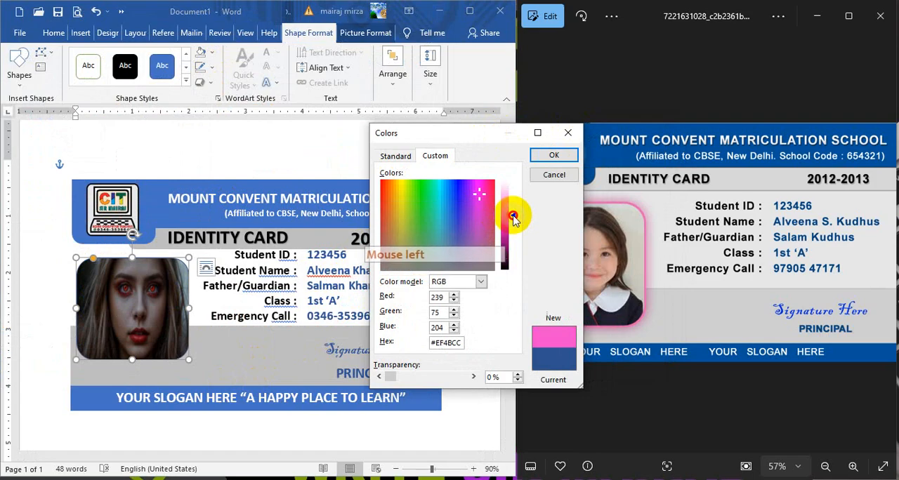
{"action": "left_click", "coordinate": [553, 155]}
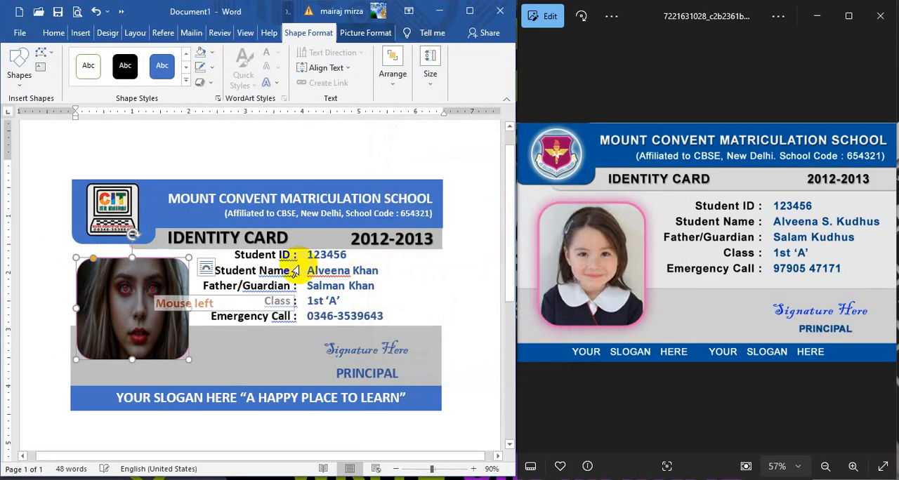
{"action": "left_click", "coordinate": [211, 69]}
{"action": "mouse_move", "coordinate": [253, 248]}
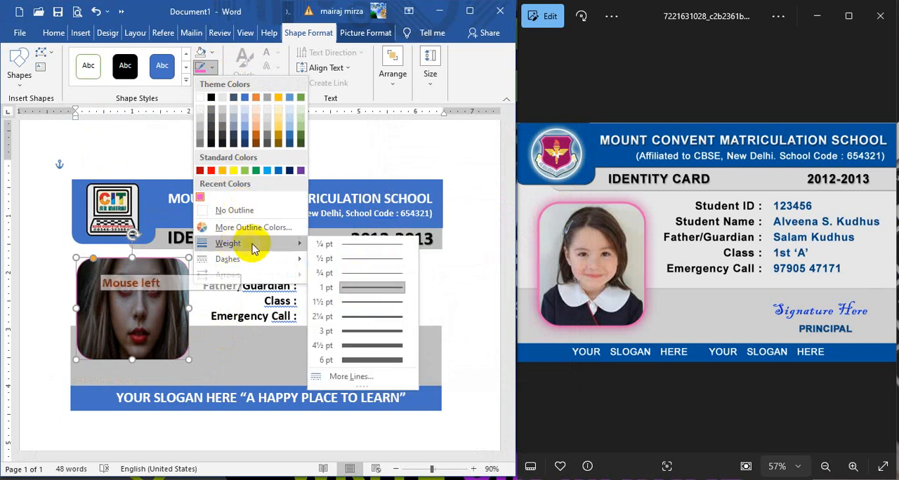
{"action": "left_click", "coordinate": [372, 337]}
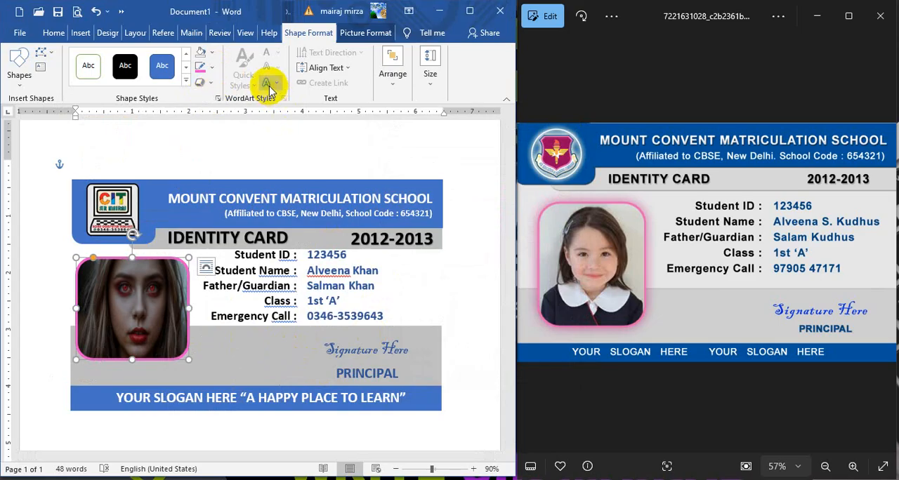
Step: Add a glow to the photo shape in the same recently used pink as its outline
{"action": "left_click", "coordinate": [205, 84]}
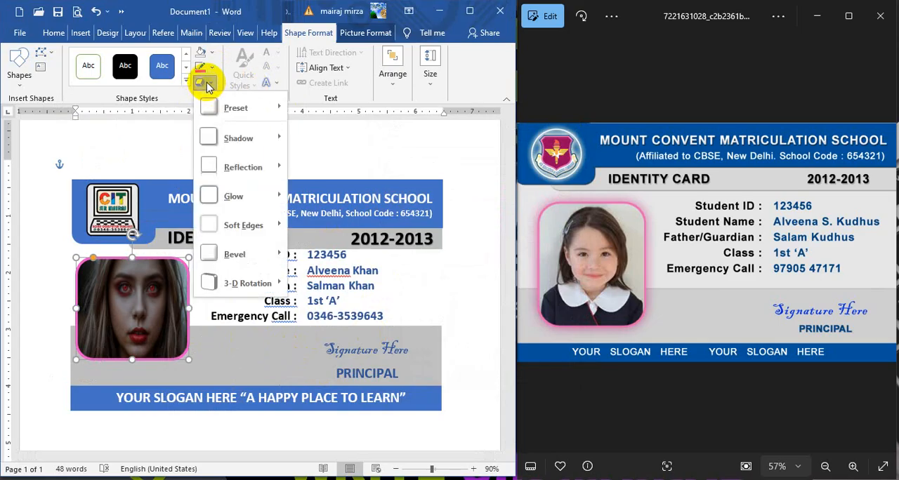
{"action": "mouse_move", "coordinate": [226, 196]}
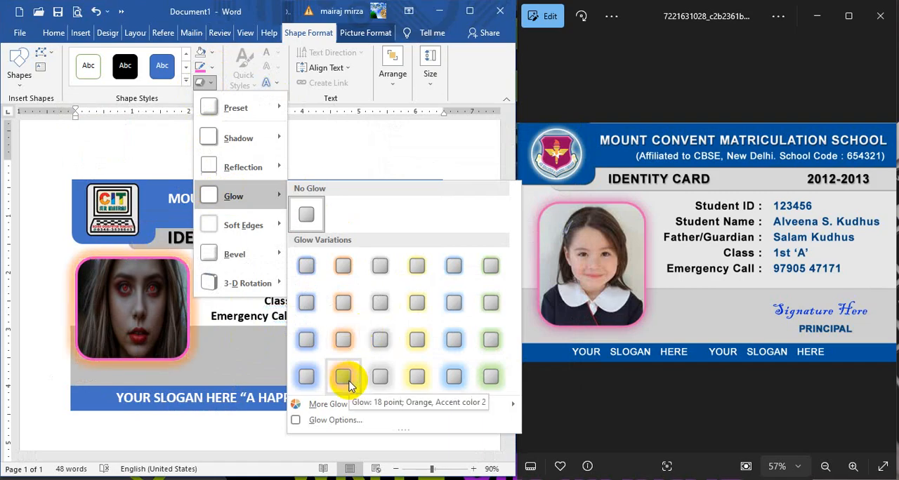
{"action": "mouse_move", "coordinate": [335, 403]}
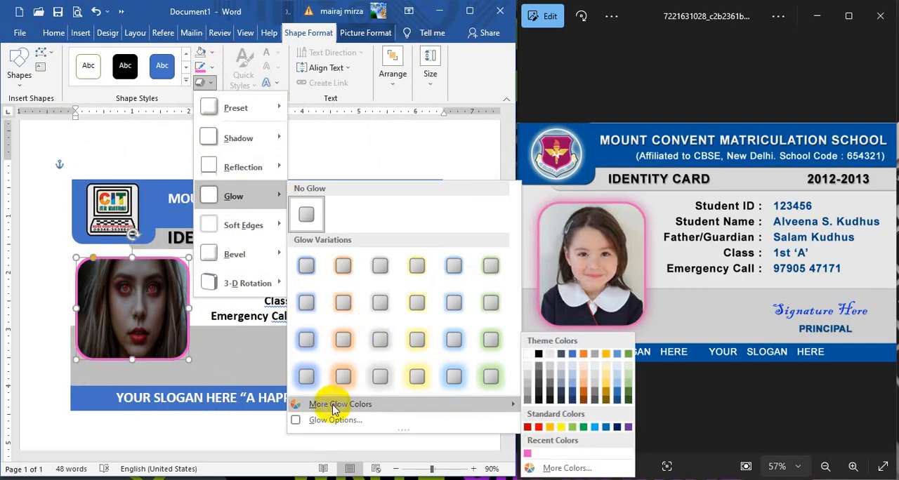
{"action": "left_click", "coordinate": [528, 456]}
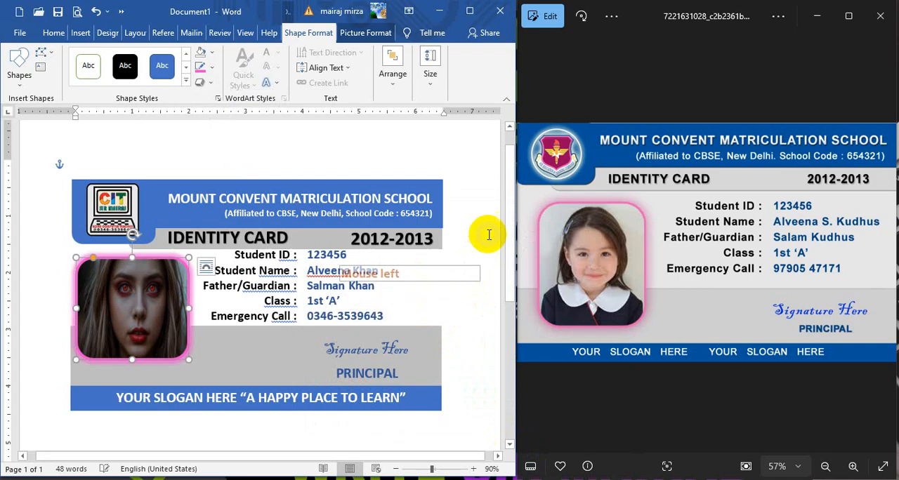
{"action": "left_click", "coordinate": [481, 201]}
{"action": "left_click", "coordinate": [490, 309]}
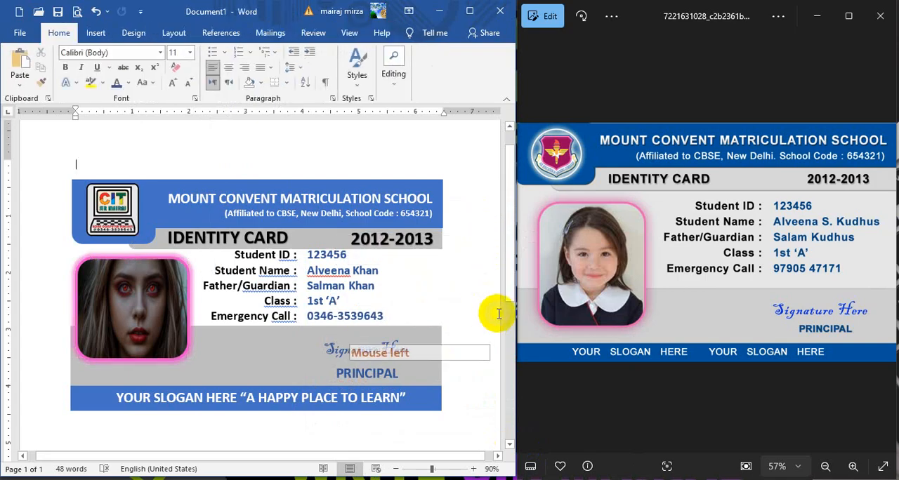
Step: Stretch the photo shape's lower edge further down over the gray band
{"action": "left_click", "coordinate": [130, 376]}
{"action": "left_click", "coordinate": [131, 368]}
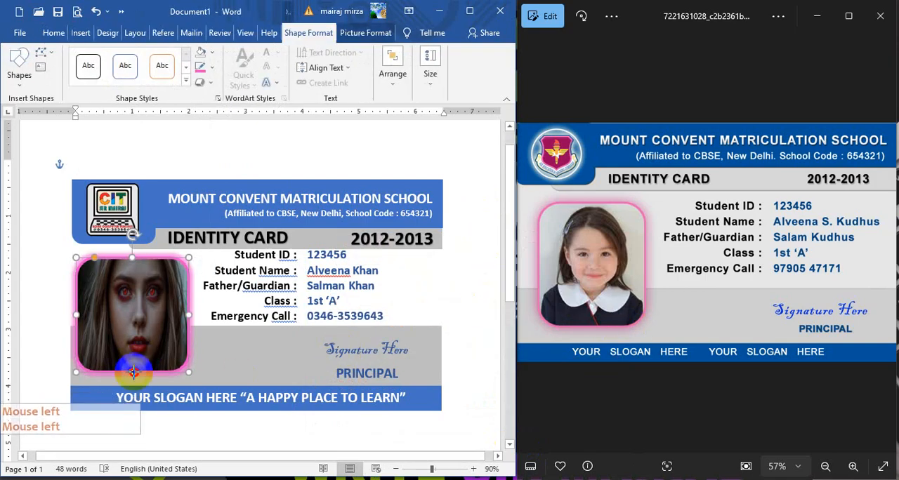
{"action": "left_click", "coordinate": [498, 290]}
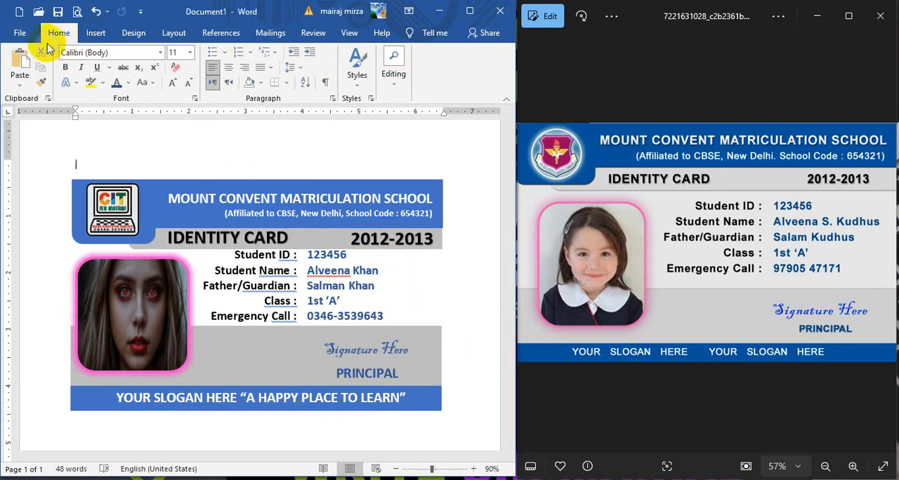
Step: Group all the card's shapes, pictures and text boxes into one object and move the card slightly left and down on the page
{"action": "left_click", "coordinate": [394, 74]}
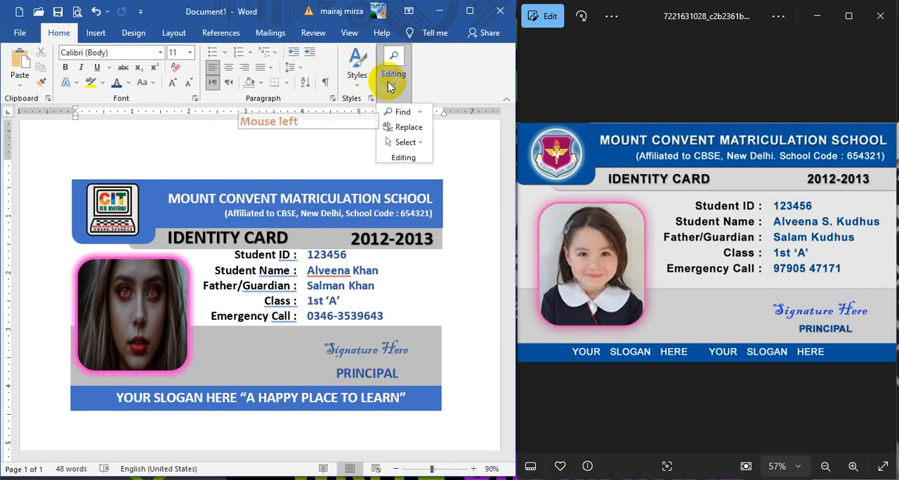
{"action": "left_click", "coordinate": [404, 143]}
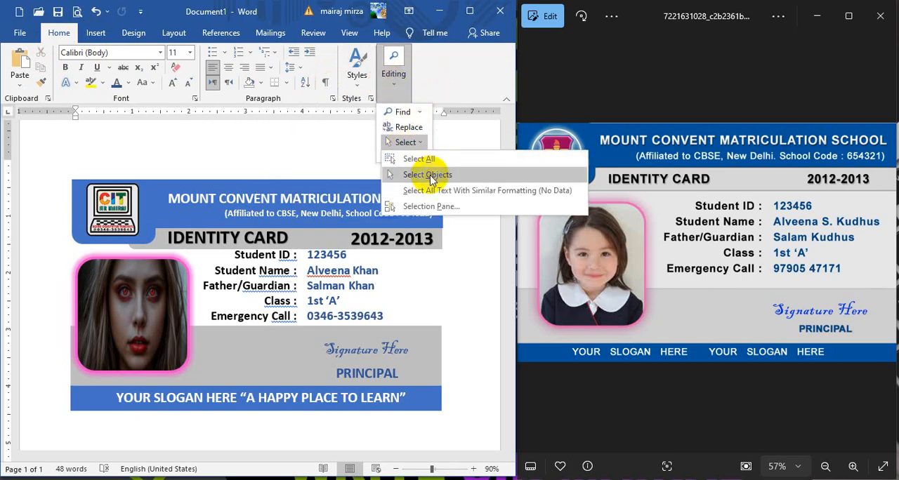
{"action": "left_click", "coordinate": [427, 177]}
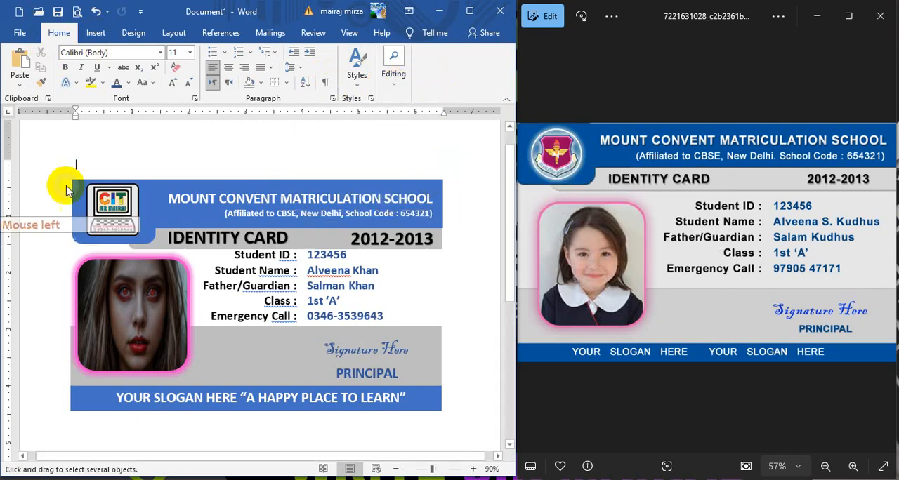
{"action": "left_click_drag", "start_coordinate": [47, 162], "coordinate": [459, 418]}
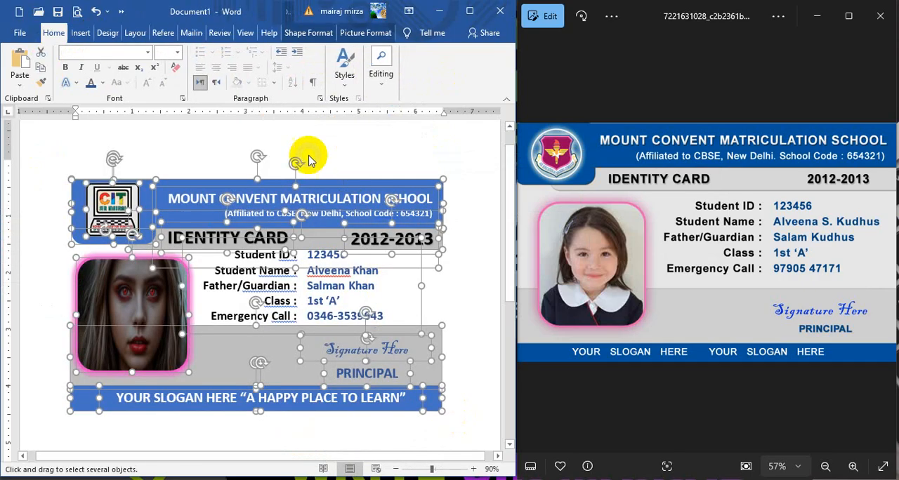
{"action": "left_click", "coordinate": [359, 34]}
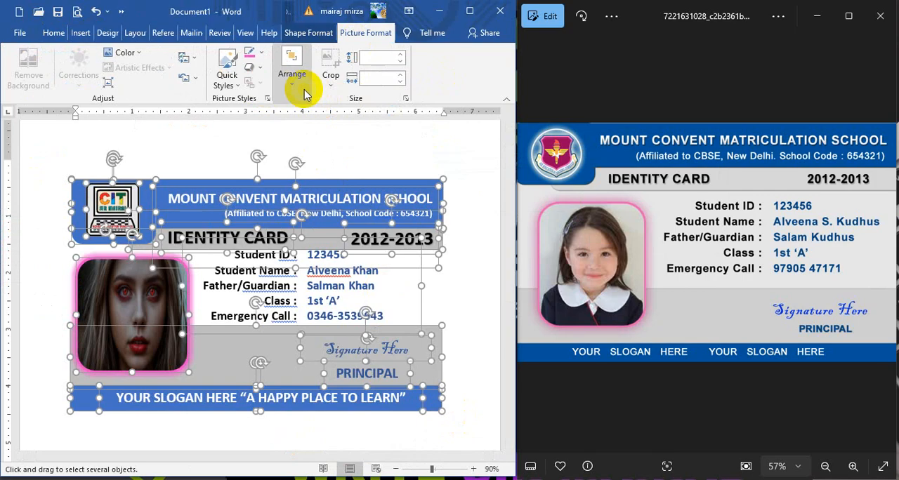
{"action": "left_click", "coordinate": [292, 76]}
{"action": "left_click", "coordinate": [495, 134]}
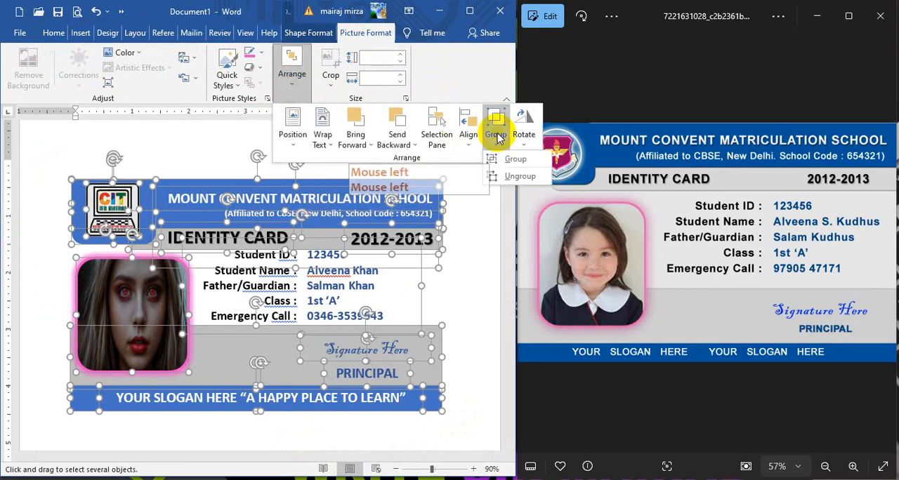
{"action": "left_click", "coordinate": [516, 159]}
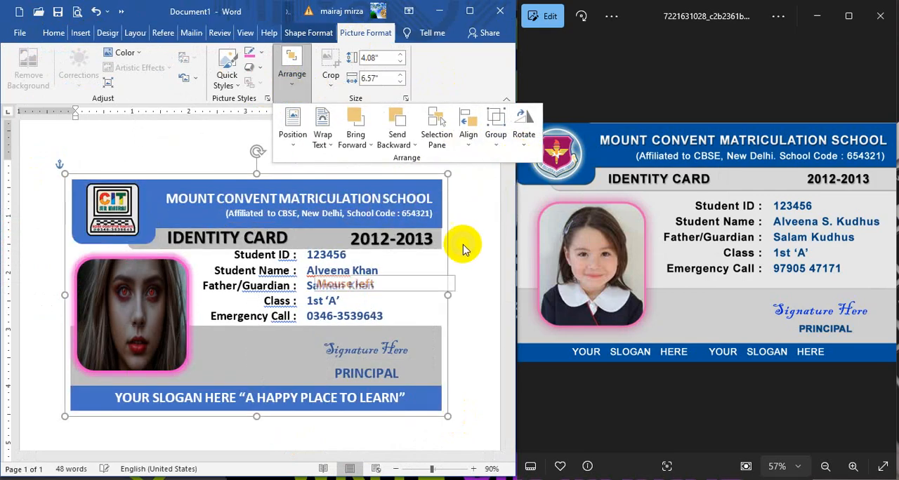
{"action": "left_click", "coordinate": [487, 235]}
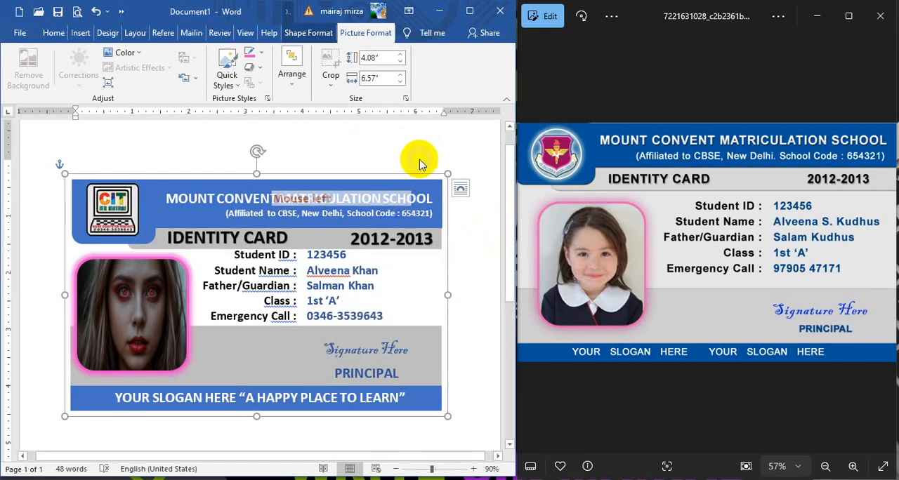
{"action": "left_click_drag", "start_coordinate": [418, 172], "coordinate": [400, 172]}
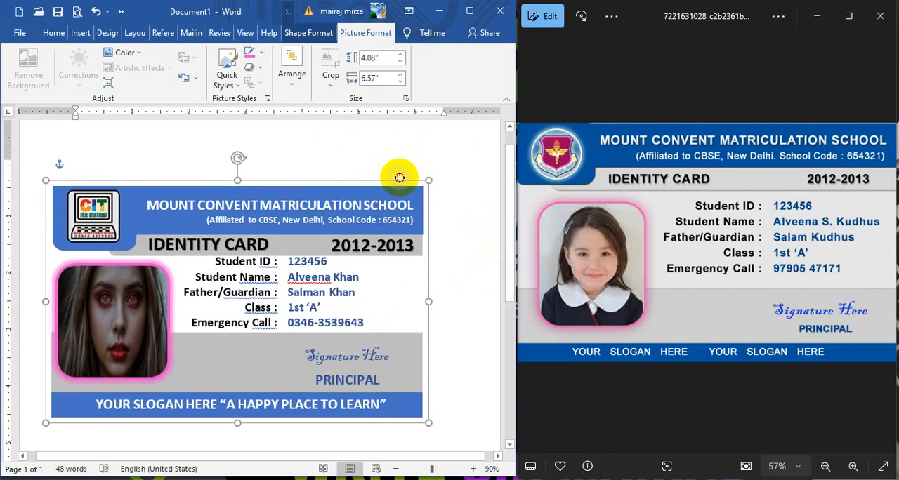
{"action": "left_click", "coordinate": [487, 202]}
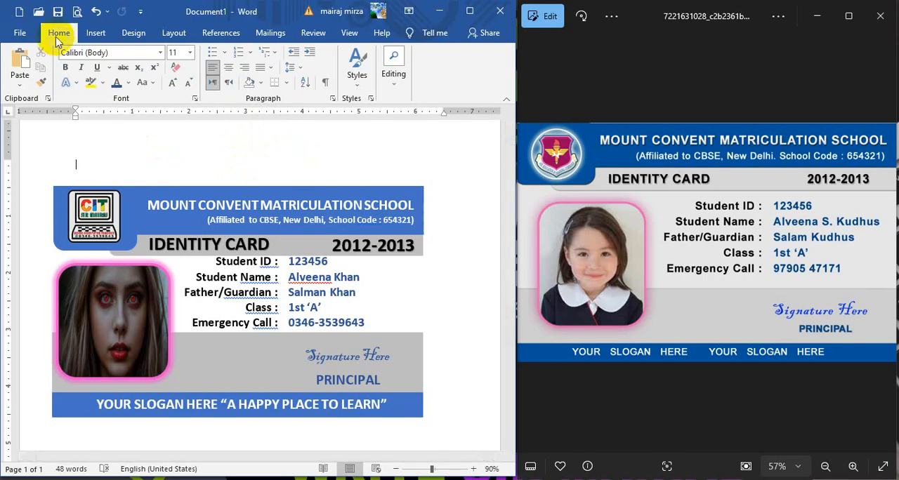
Step: Save the document to the Desktop as a Word Document named STUDENT ID CARD
{"action": "left_click", "coordinate": [18, 36]}
{"action": "left_click", "coordinate": [32, 212]}
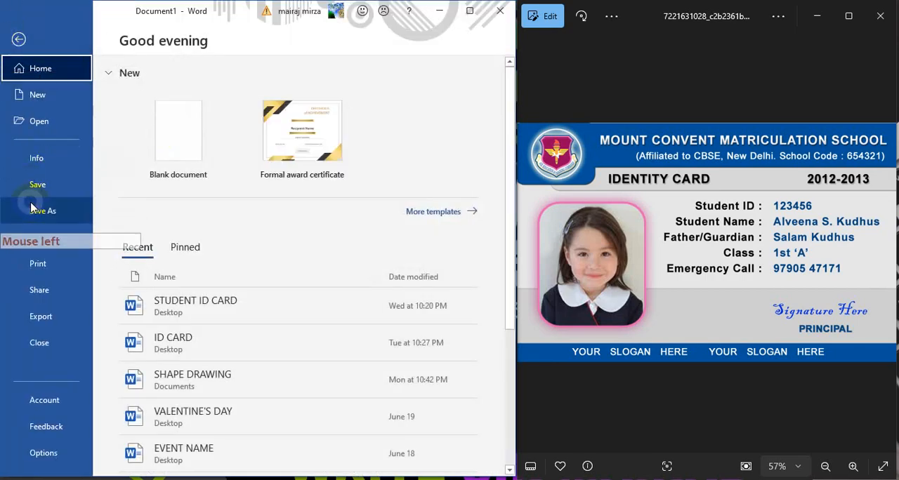
{"action": "left_click", "coordinate": [32, 214]}
{"action": "left_click", "coordinate": [151, 201]}
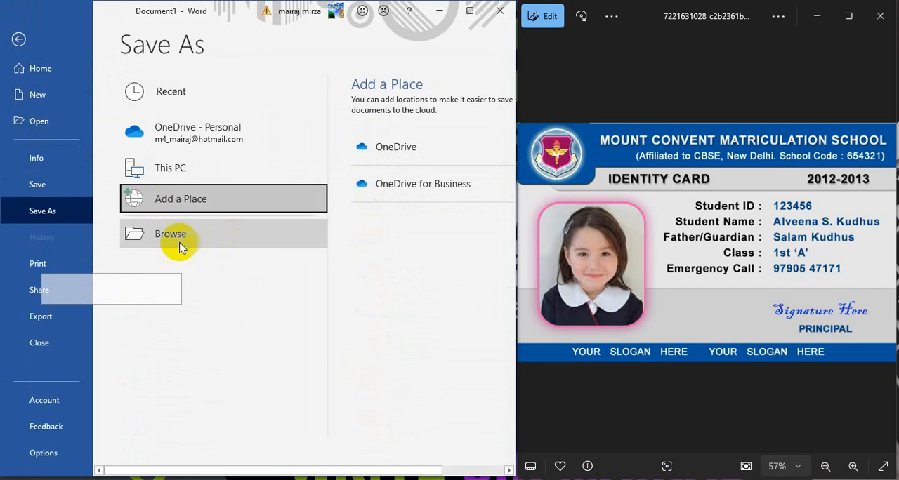
{"action": "left_click", "coordinate": [158, 237]}
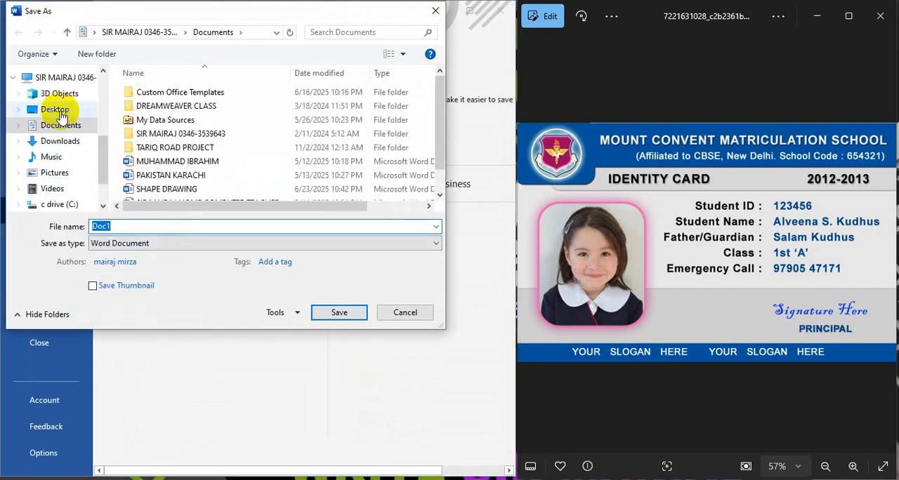
{"action": "left_click", "coordinate": [61, 110]}
{"action": "double_click", "coordinate": [125, 227]}
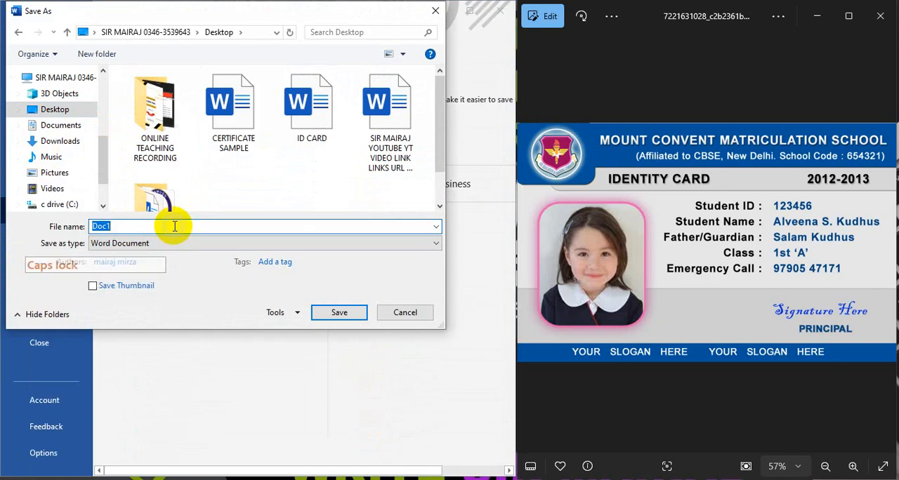
{"action": "type", "text": "STUDENT ID CARD"}
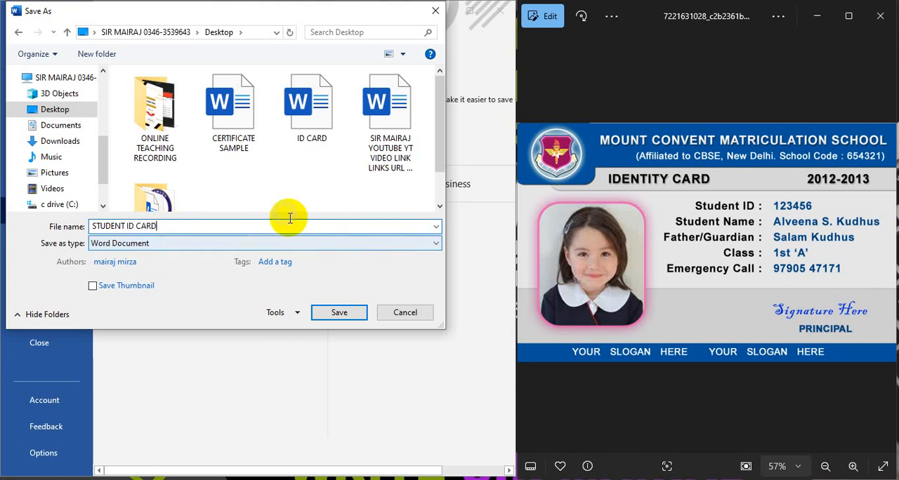
{"action": "left_click", "coordinate": [338, 313]}
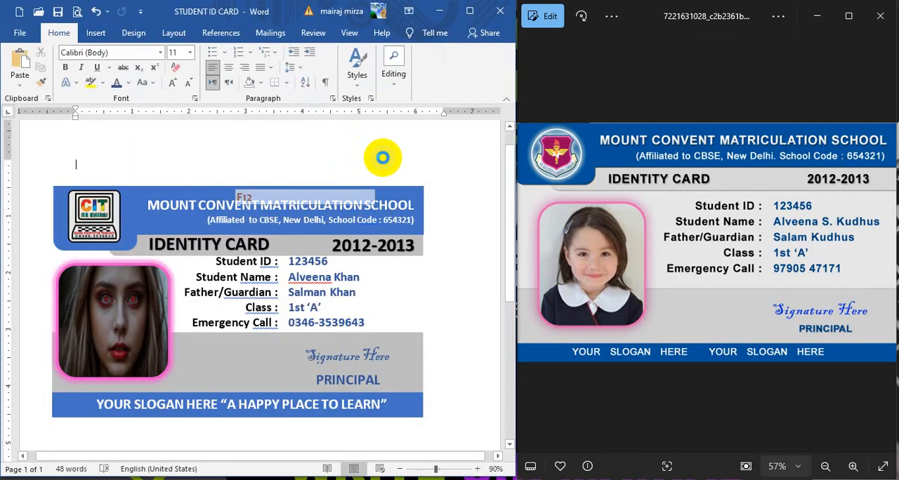
Step: Save a PDF copy of STUDENT ID CARD to the Desktop, check the exported page and return to the Word document
{"action": "key", "text": "F12"}
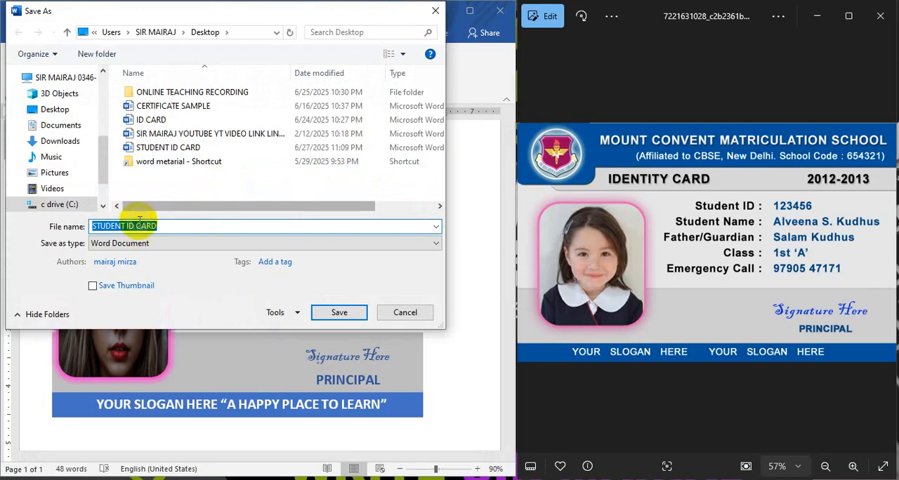
{"action": "left_click", "coordinate": [149, 243]}
{"action": "left_click", "coordinate": [103, 318]}
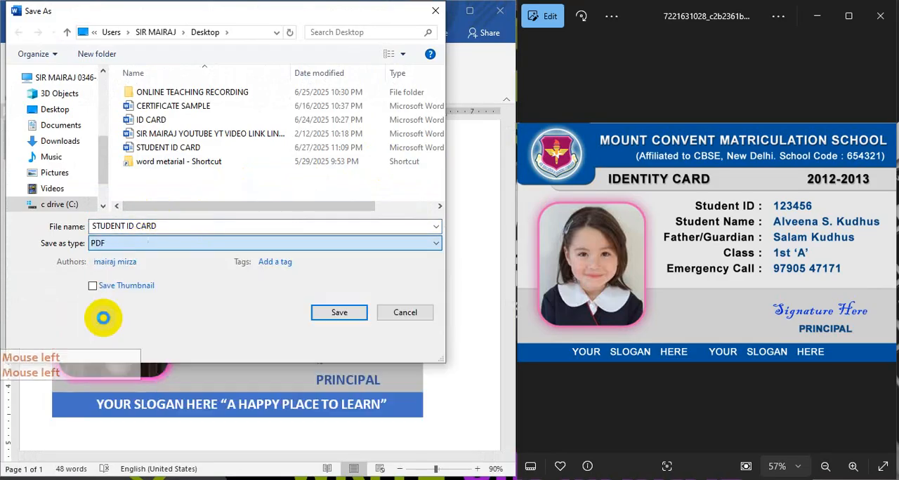
{"action": "left_click", "coordinate": [330, 345]}
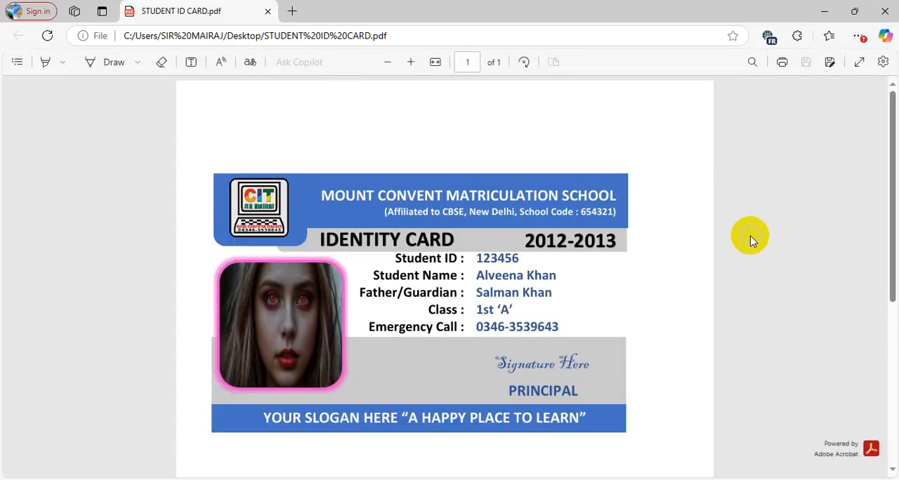
{"action": "scroll", "coordinate": [751, 236], "scroll_direction": "down", "scroll_amount": 3}
{"action": "scroll", "coordinate": [751, 236], "scroll_direction": "up", "scroll_amount": 3}
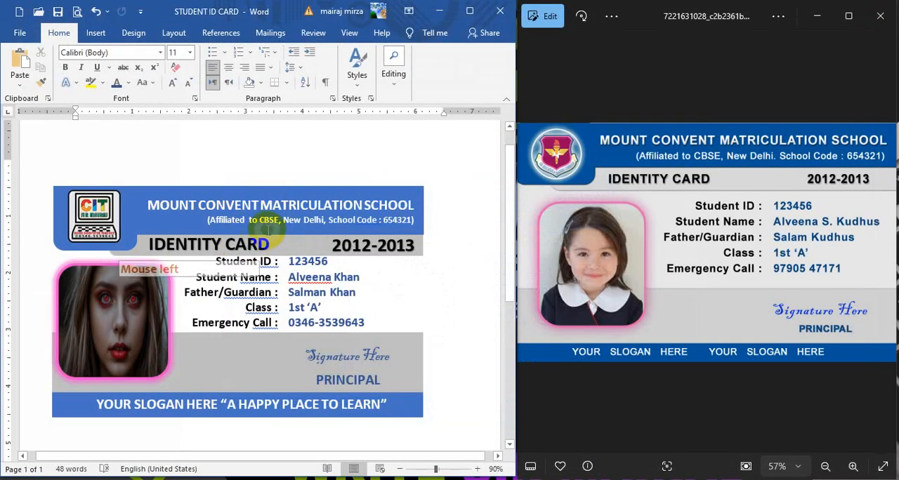
{"action": "left_click", "coordinate": [281, 175]}
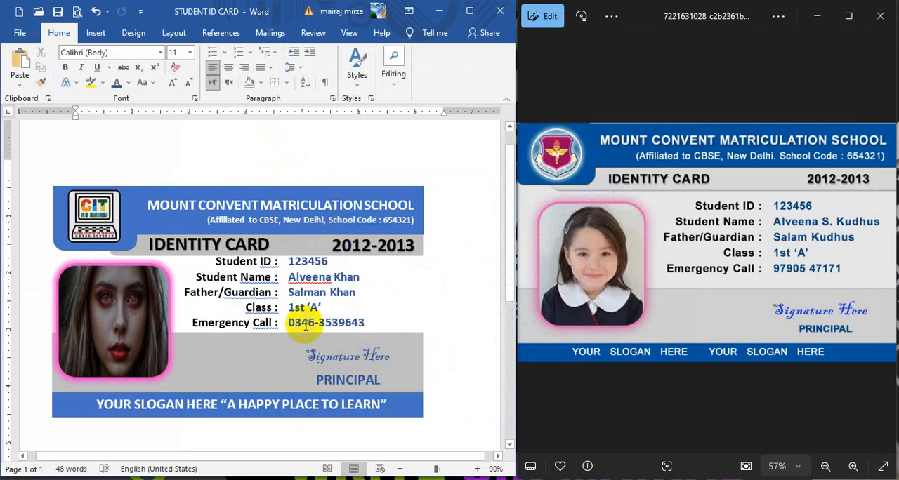
Step: Switch to WhatsApp Web in Chrome and open the chat with the student who receives the files
{"action": "left_click", "coordinate": [140, 478]}
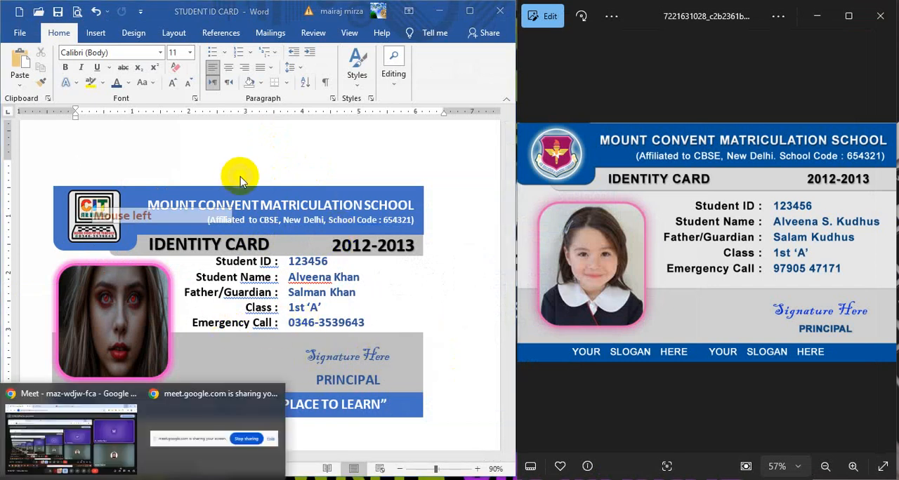
{"action": "left_click", "coordinate": [70, 432]}
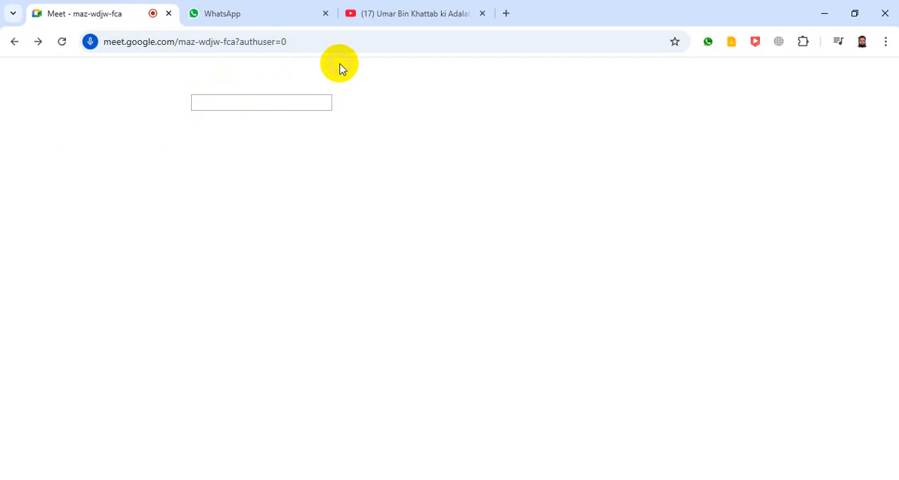
{"action": "left_click", "coordinate": [227, 19]}
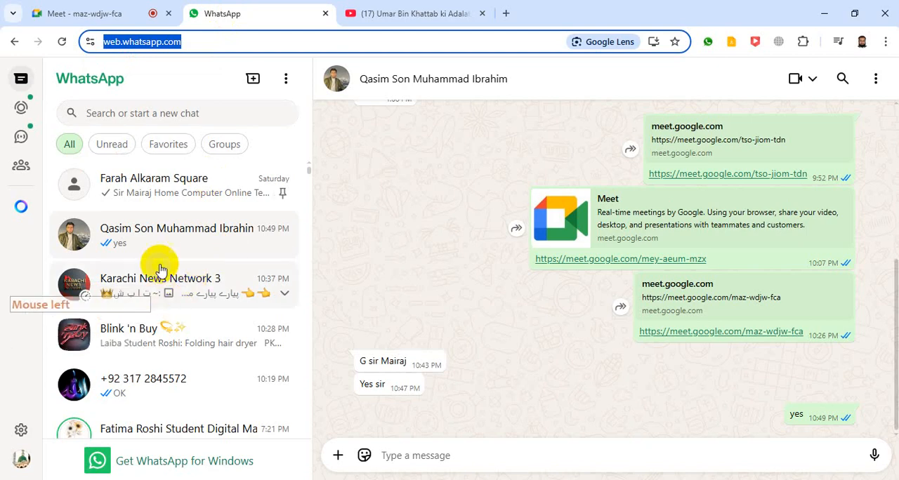
{"action": "left_click", "coordinate": [135, 239]}
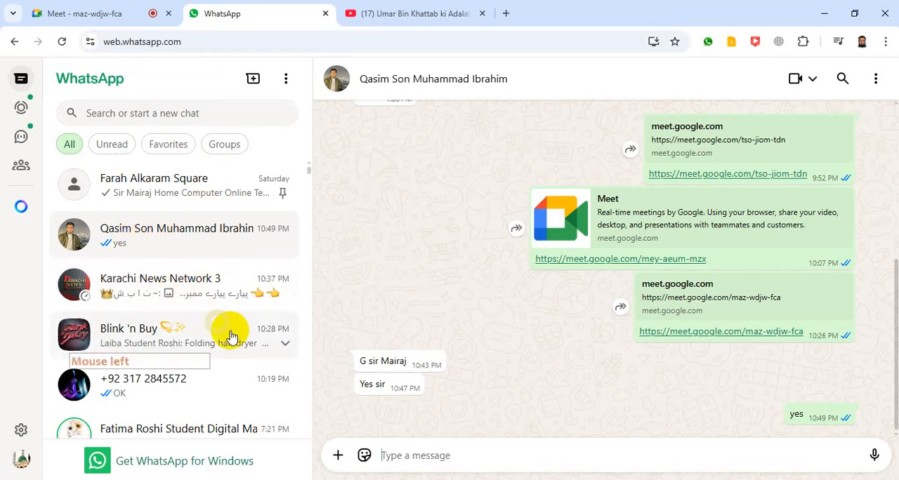
Step: Browse the Desktop for a document to attach to the chat and copy the file name of the STUDENT ID CARD PDF
{"action": "left_click", "coordinate": [338, 458]}
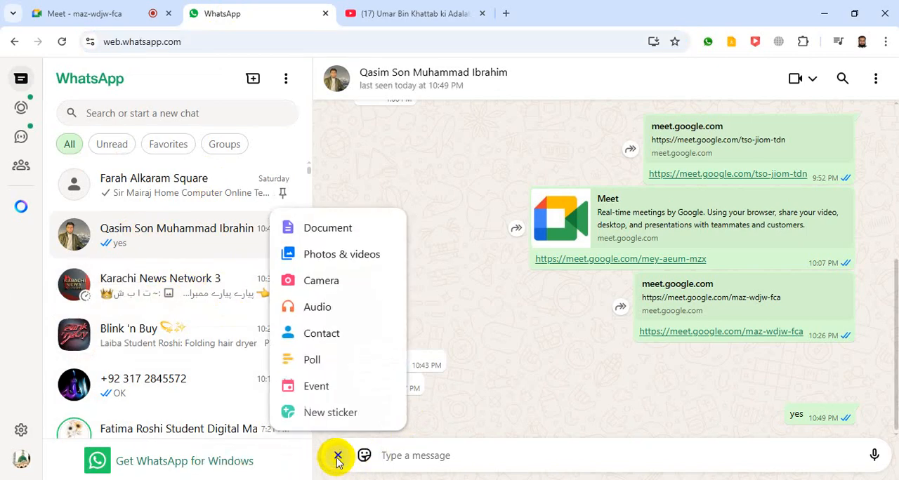
{"action": "left_click", "coordinate": [337, 231]}
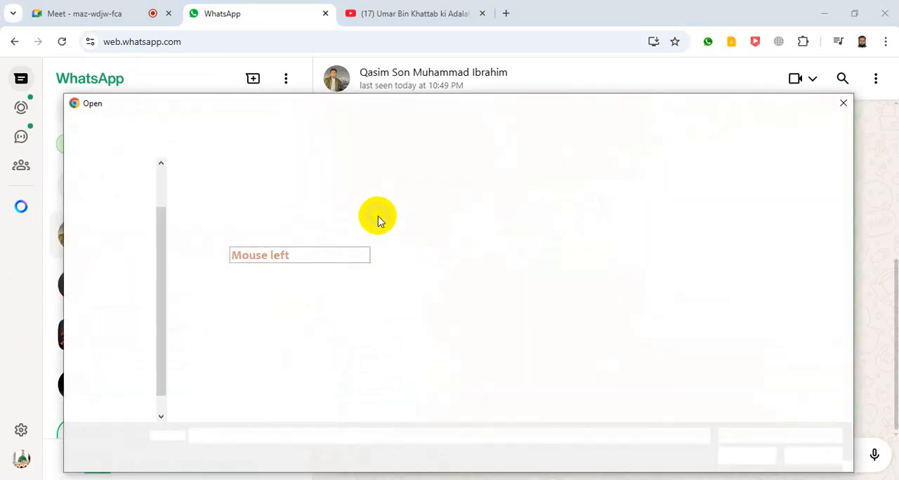
{"action": "left_click_drag", "start_coordinate": [161, 222], "coordinate": [160, 169]}
{"action": "left_click", "coordinate": [104, 193]}
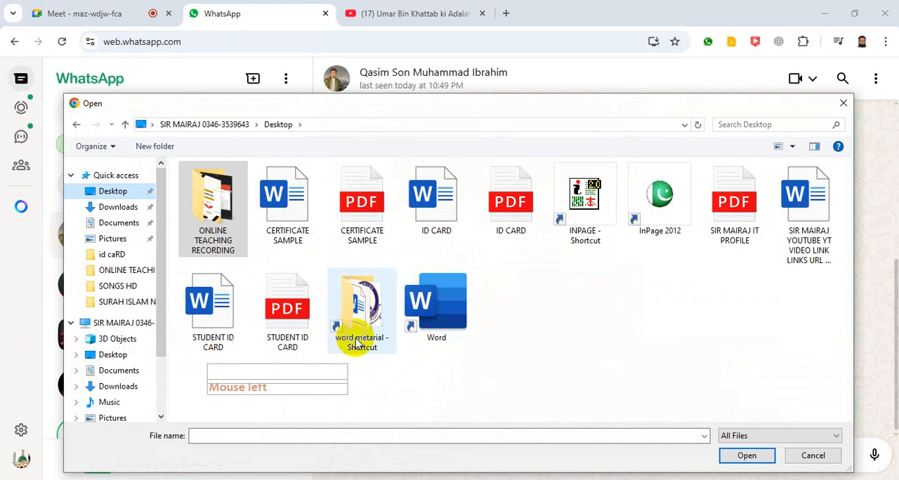
{"action": "left_click", "coordinate": [292, 319]}
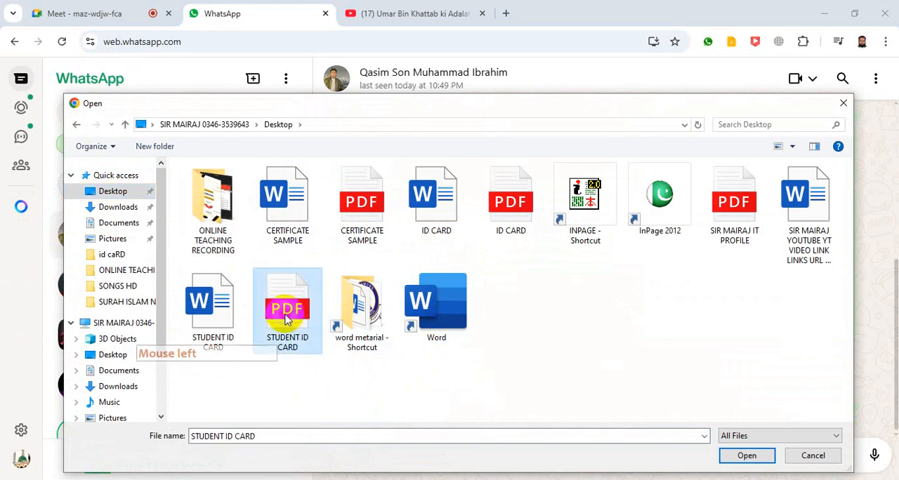
{"action": "left_click", "coordinate": [355, 433]}
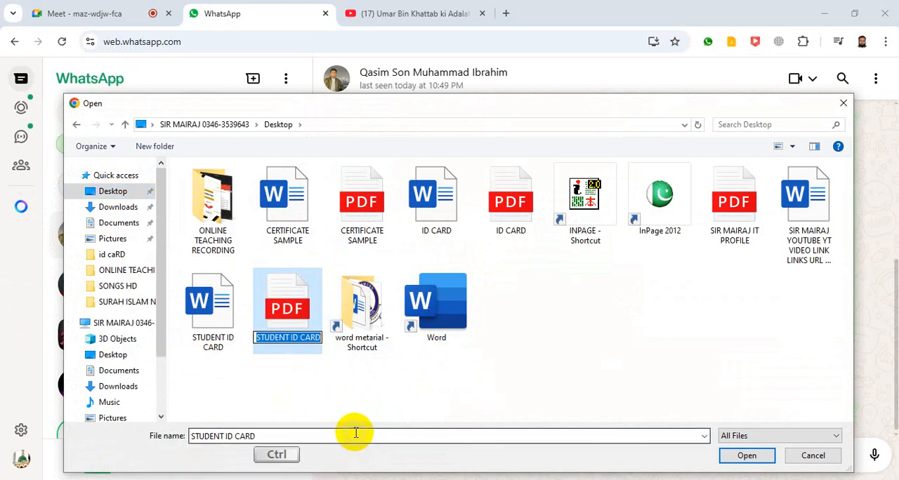
{"action": "key", "text": "ctrl+c"}
{"action": "left_click", "coordinate": [355, 433]}
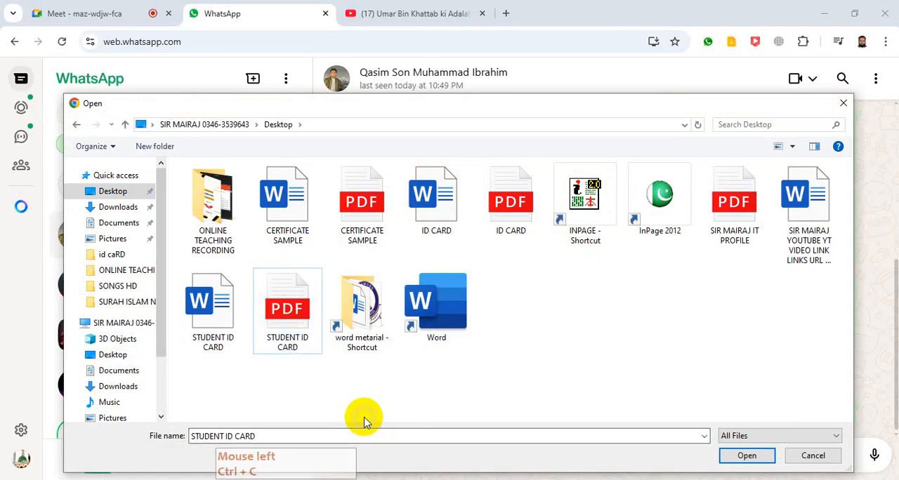
Step: Attach both the Word and PDF versions of STUDENT ID CARD to the chat
{"action": "left_click", "coordinate": [295, 316]}
{"action": "left_click", "coordinate": [213, 323], "text": "shift"}
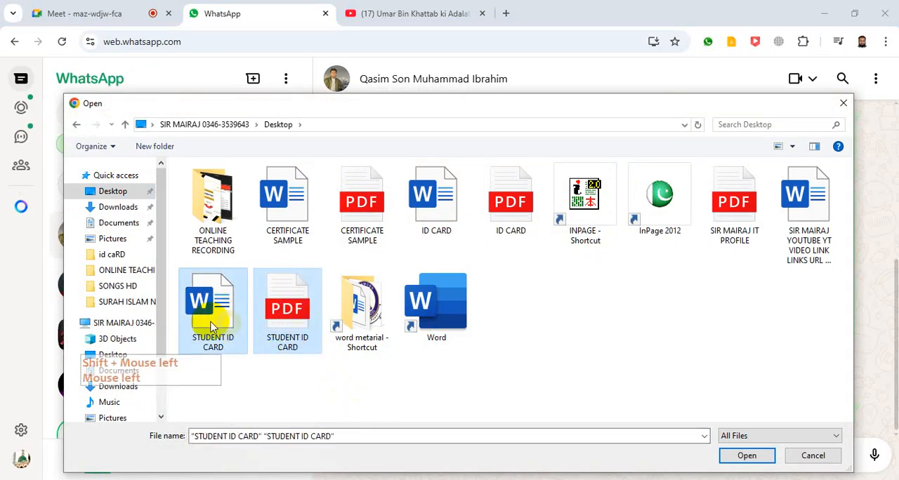
{"action": "left_click", "coordinate": [750, 457]}
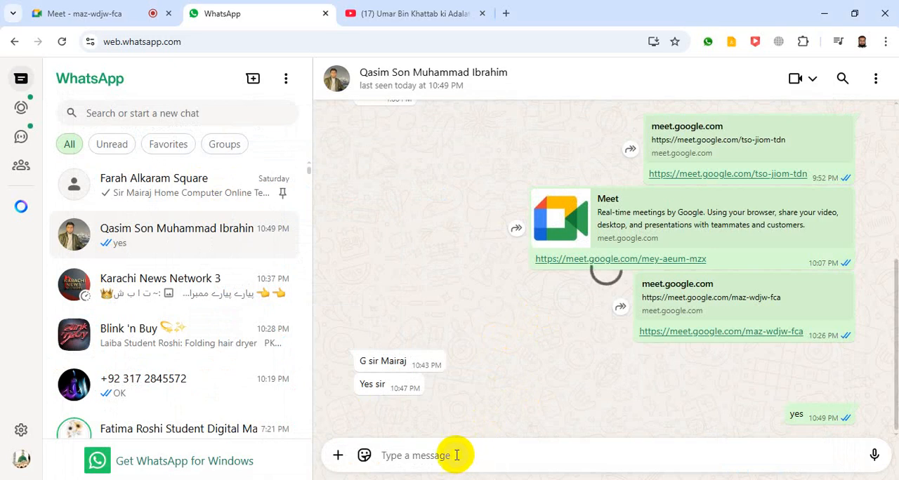
Step: Paste the copied name STUDENT ID CARD as the attachment caption and send both files
{"action": "left_click", "coordinate": [445, 451]}
{"action": "key", "text": "ctrl+v"}
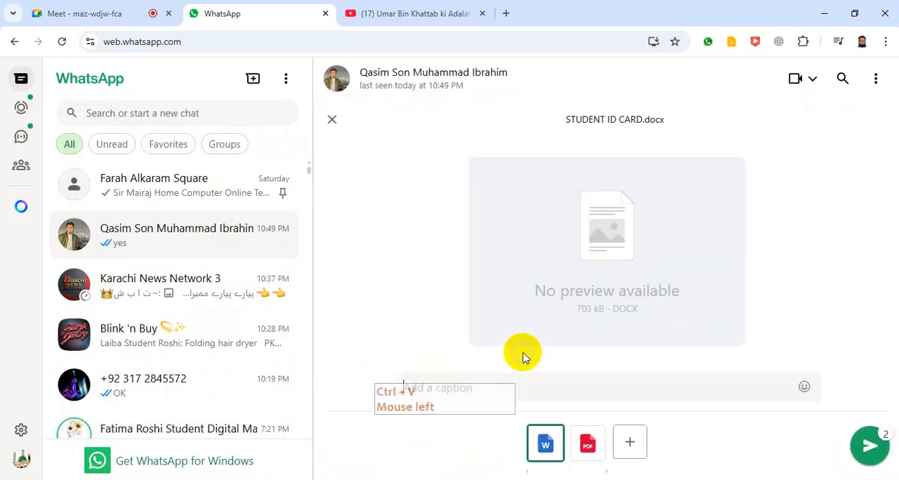
{"action": "left_click", "coordinate": [485, 386]}
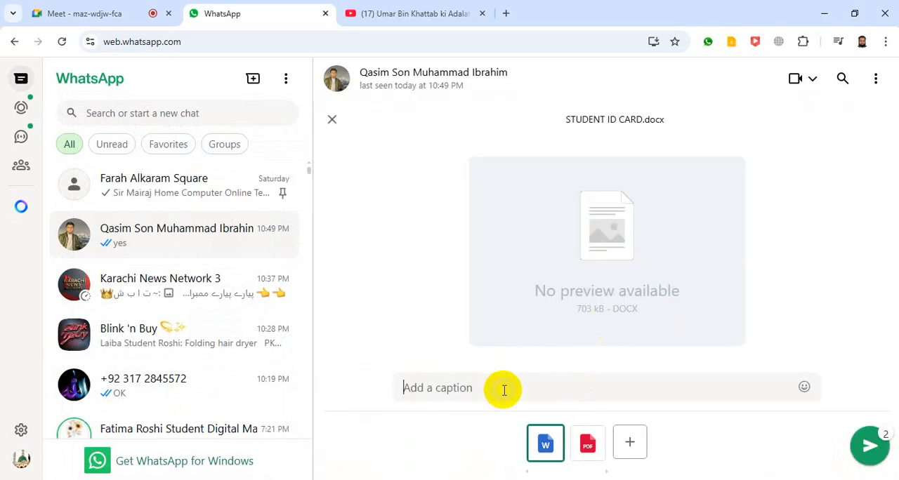
{"action": "left_click", "coordinate": [868, 445]}
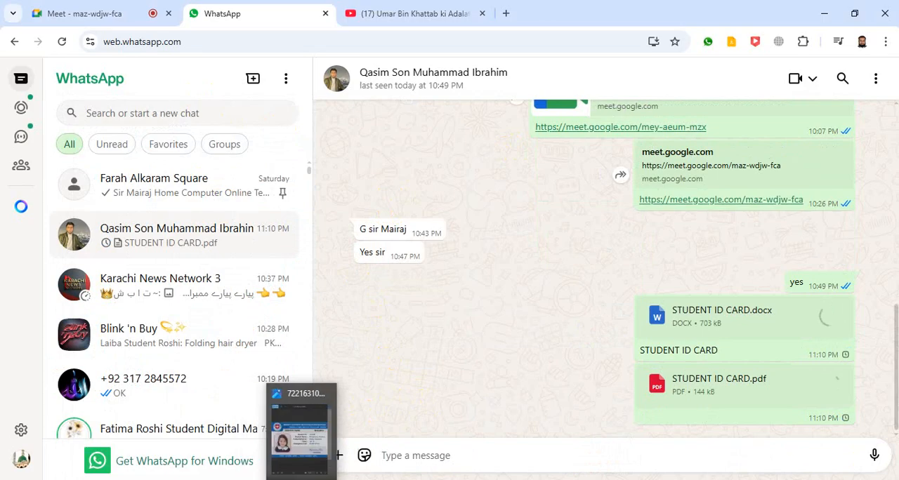
Step: Close the sample card image and the Word document, and minimize the browser to show the desktop
{"action": "left_click", "coordinate": [307, 432]}
{"action": "left_click", "coordinate": [881, 23]}
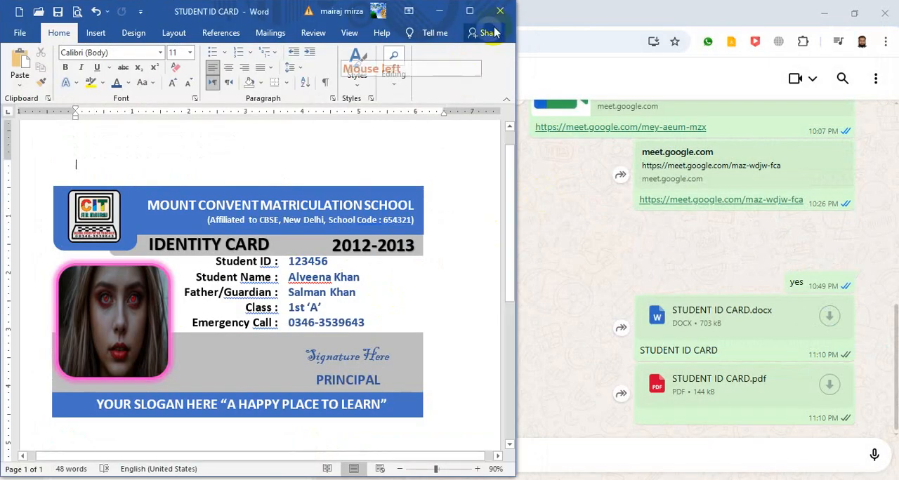
{"action": "left_click", "coordinate": [500, 11]}
{"action": "left_click", "coordinate": [824, 12]}
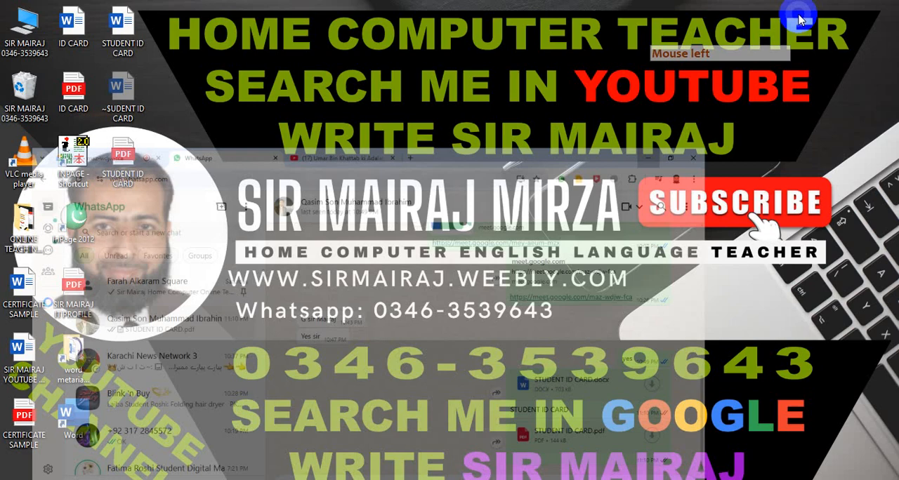
Step: Open File Explorer and look through the Downloads, Documents and Desktop folders
{"action": "double_click", "coordinate": [6, 8]}
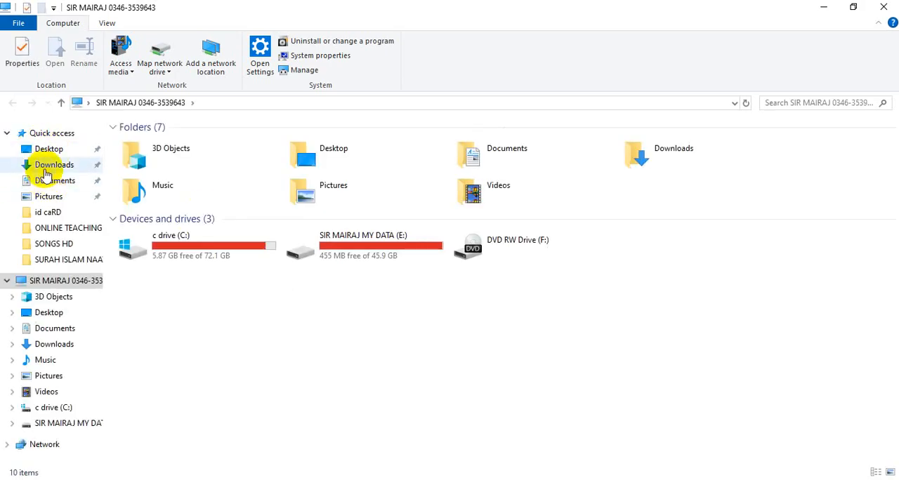
{"action": "left_click", "coordinate": [48, 166]}
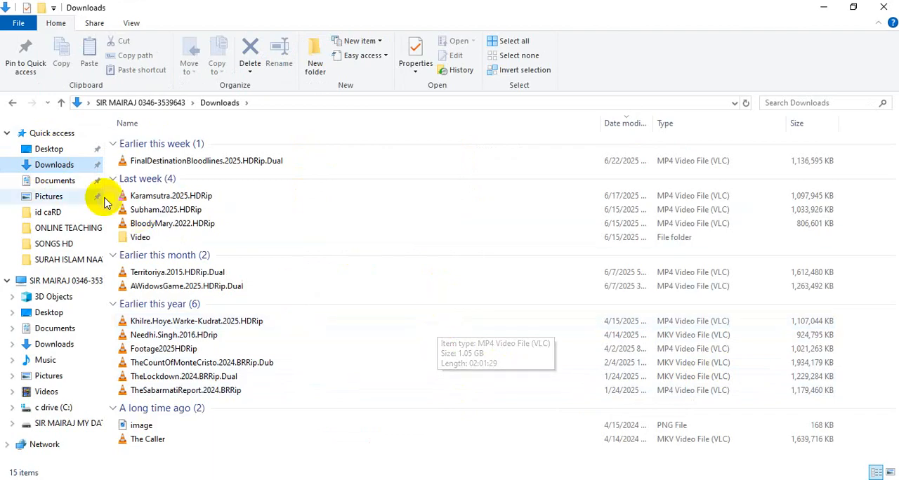
{"action": "left_click", "coordinate": [56, 184]}
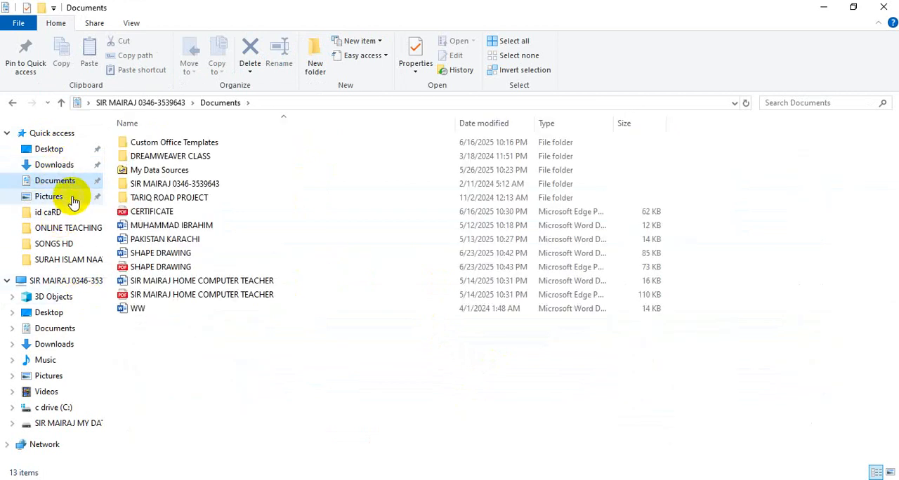
{"action": "left_click", "coordinate": [50, 149]}
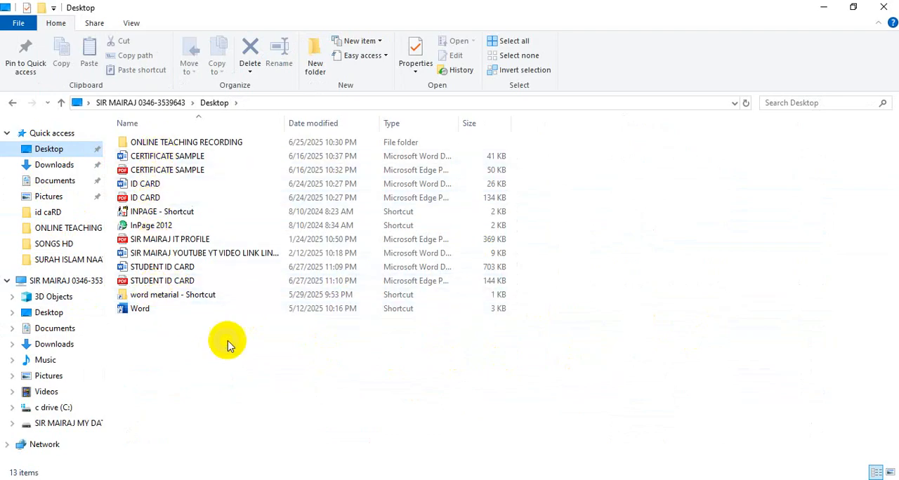
Step: Switch back to Chrome and open its download history
{"action": "left_click", "coordinate": [63, 479]}
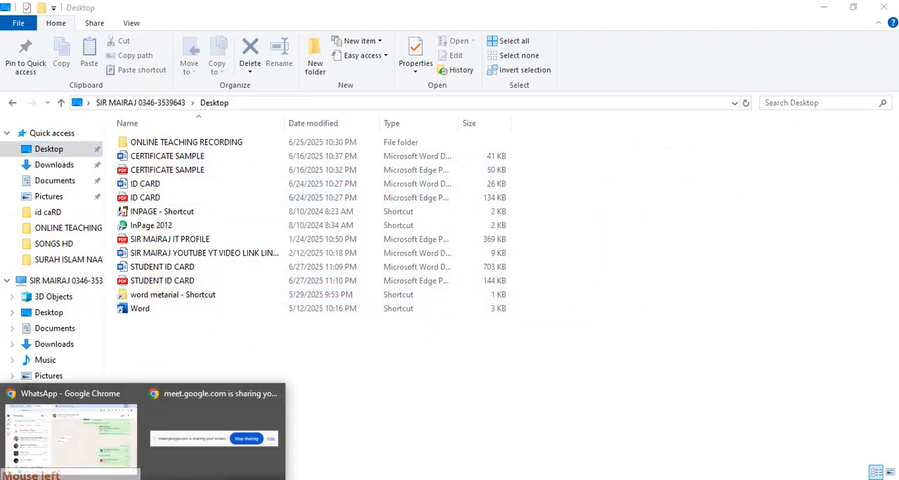
{"action": "left_click", "coordinate": [52, 415]}
{"action": "left_click", "coordinate": [885, 42]}
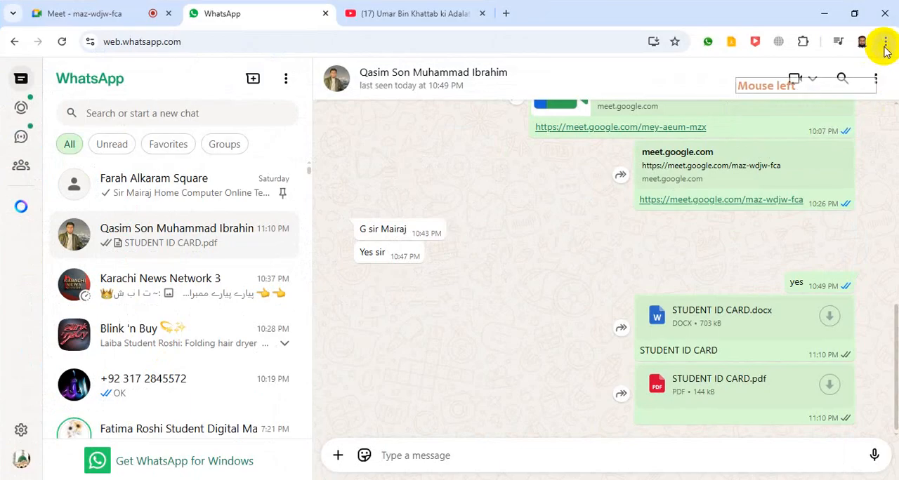
{"action": "left_click", "coordinate": [731, 239]}
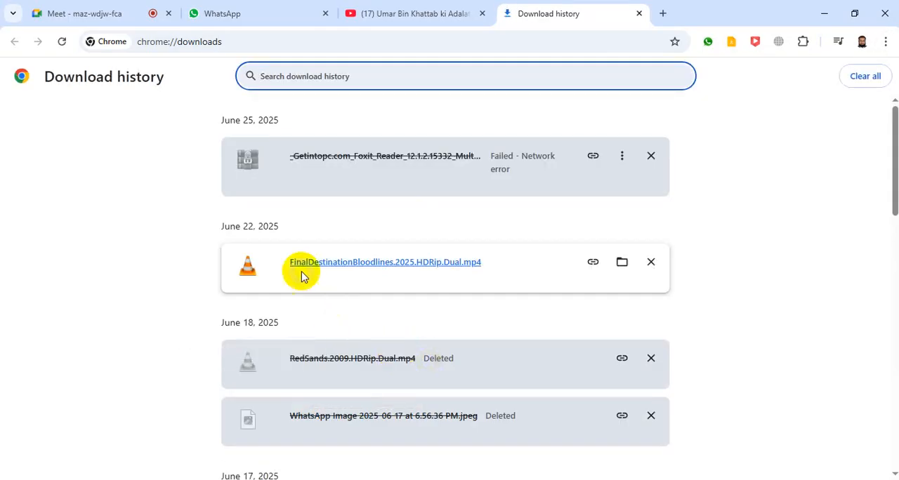
Step: Resume the failed Foxit Reader 12.1.2.15332 archive download from the download history
{"action": "left_click", "coordinate": [619, 157]}
{"action": "left_click", "coordinate": [556, 164]}
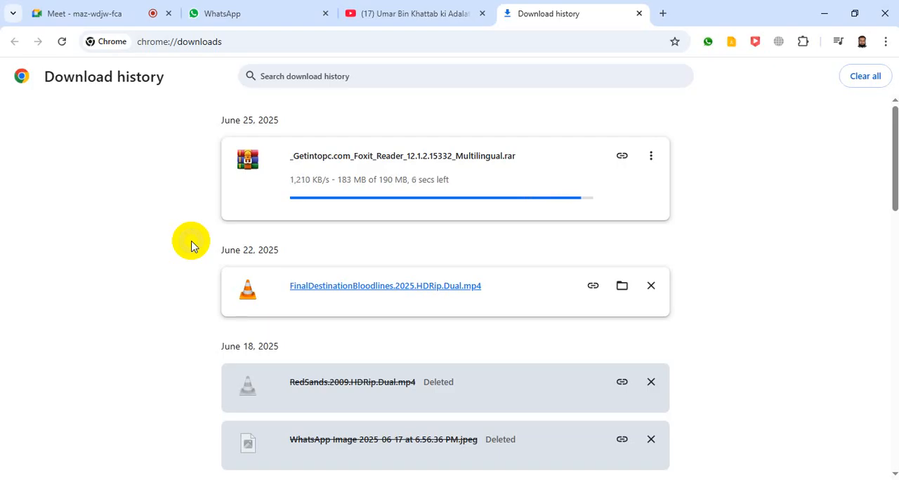
Step: Try to load the bookmarked eFlix site in a new browser tab, stopping and reloading the page repeatedly
{"action": "left_click", "coordinate": [663, 14]}
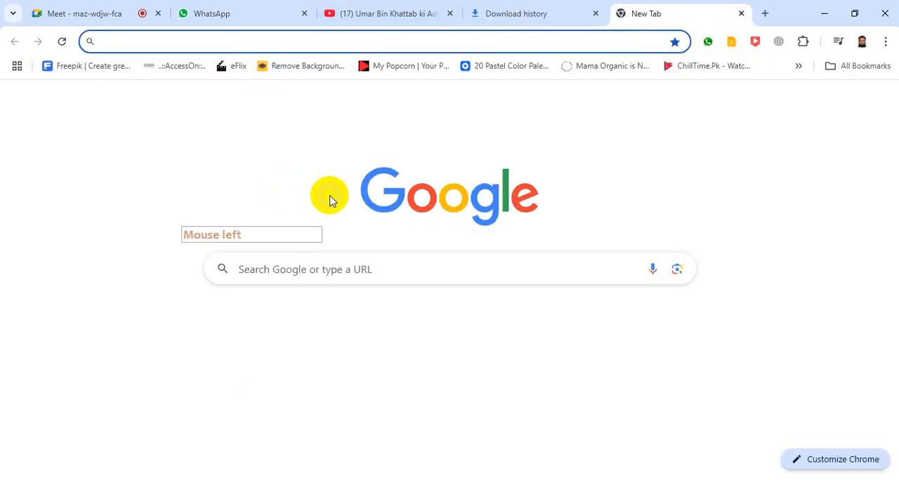
{"action": "left_click", "coordinate": [236, 69]}
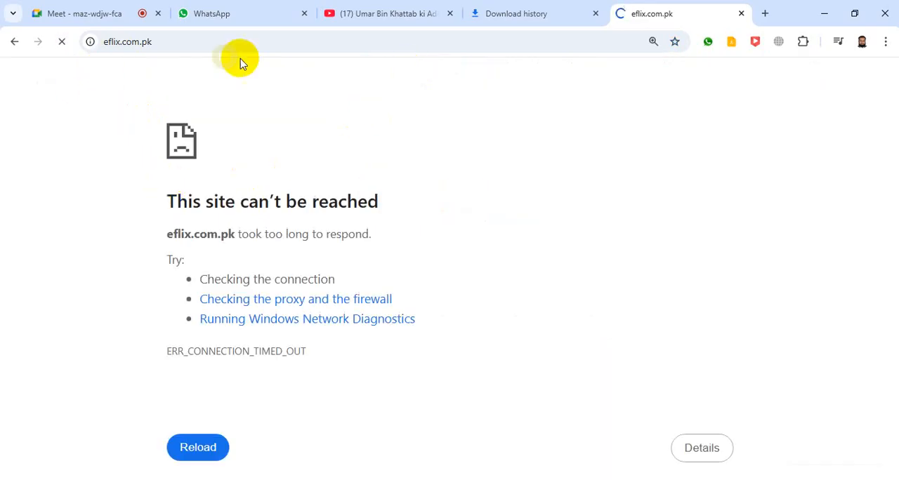
{"action": "left_click", "coordinate": [61, 46]}
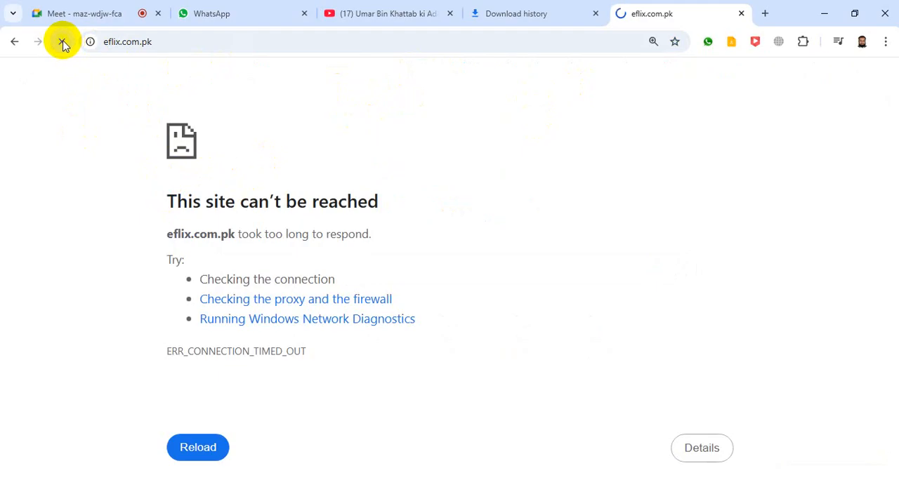
{"action": "left_click", "coordinate": [62, 43]}
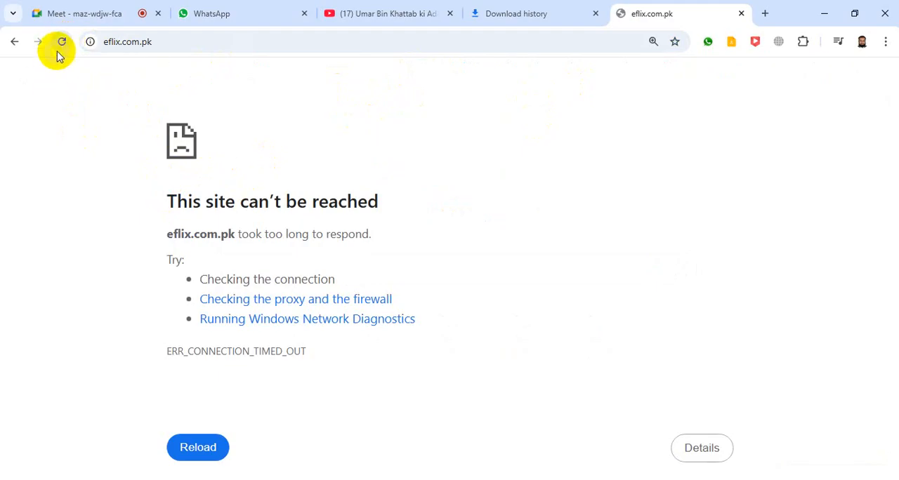
{"action": "left_click", "coordinate": [61, 43]}
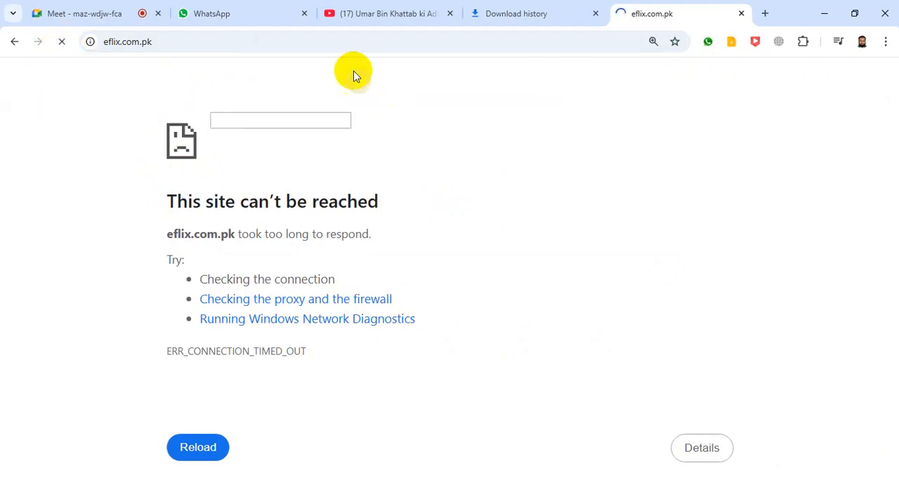
{"action": "left_click", "coordinate": [64, 45]}
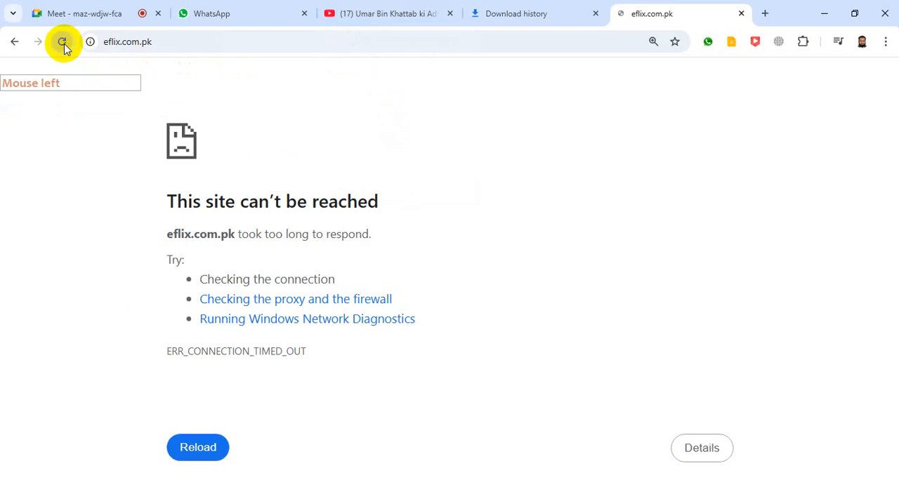
{"action": "left_click", "coordinate": [64, 45]}
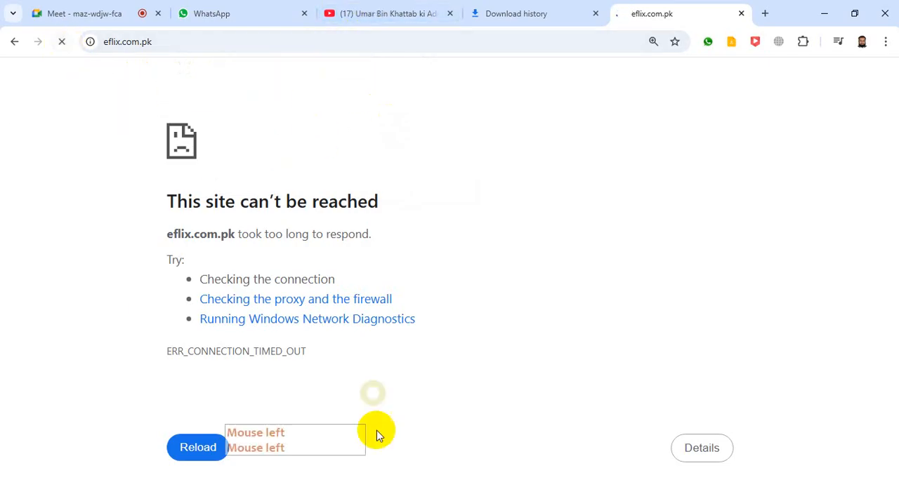
{"action": "left_click", "coordinate": [300, 479]}
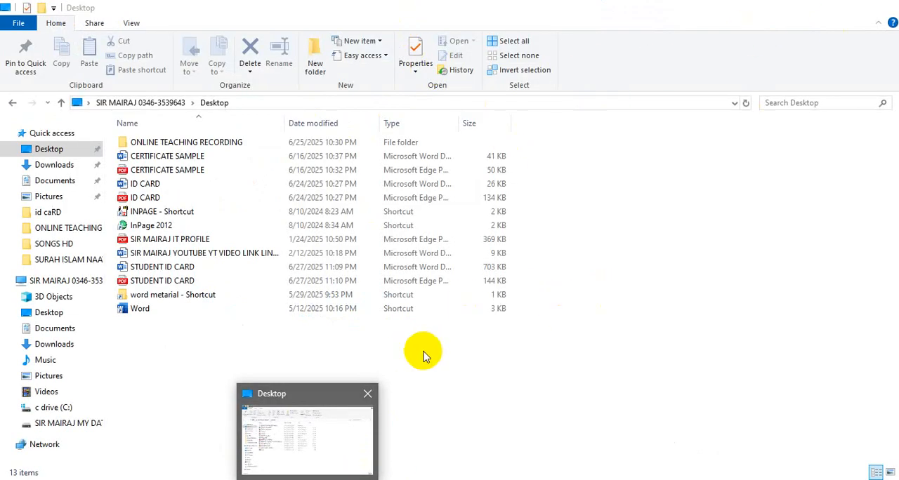
{"action": "left_click", "coordinate": [232, 479]}
{"action": "left_click", "coordinate": [119, 479]}
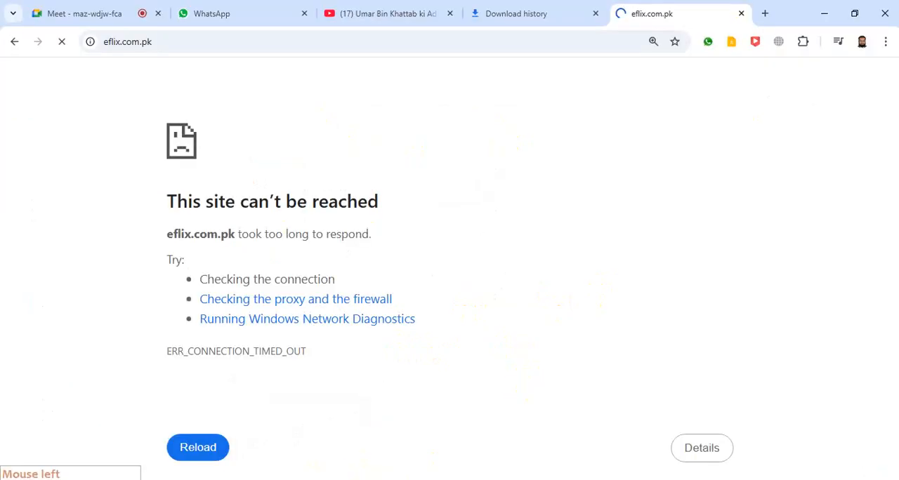
{"action": "left_click", "coordinate": [109, 422]}
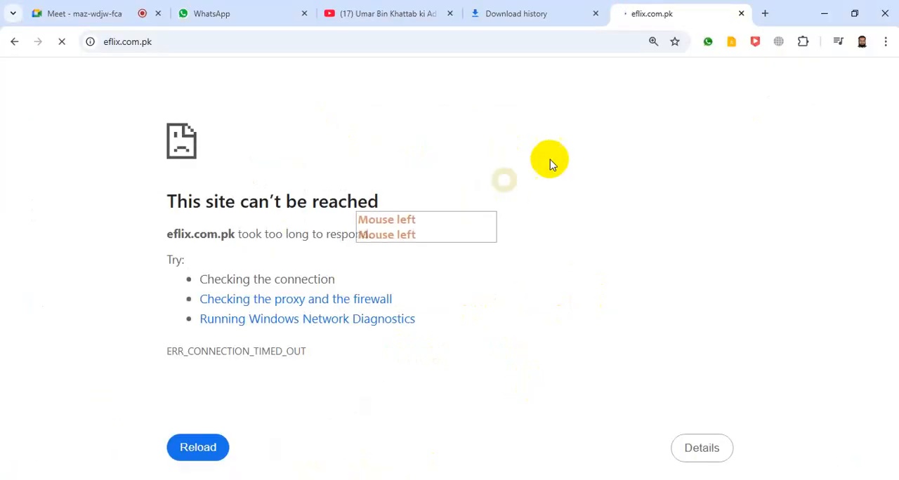
Step: Show the downloaded Foxit Reader archive in its folder and extract it to the default destination, entering the archive password
{"action": "left_click", "coordinate": [485, 13]}
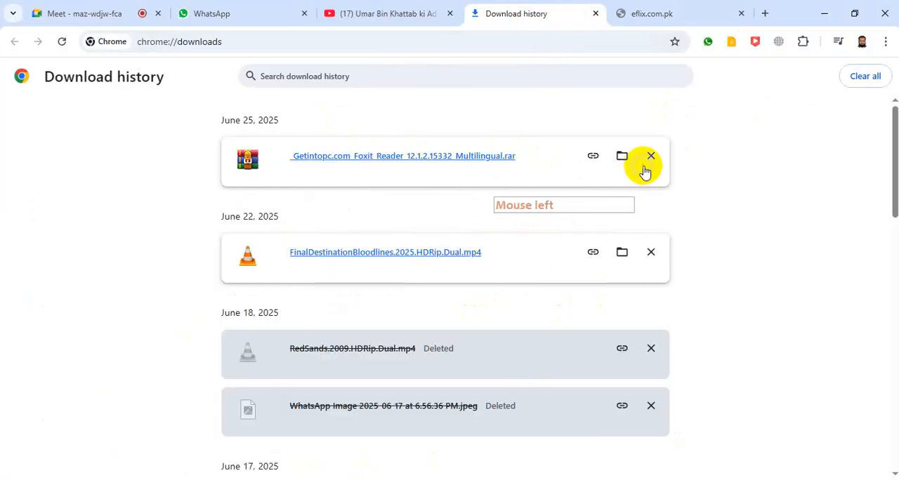
{"action": "left_click", "coordinate": [623, 155]}
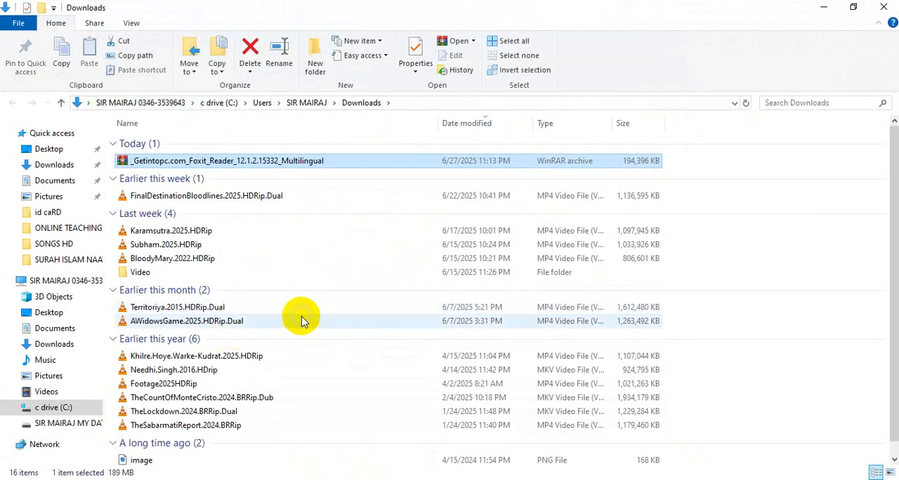
{"action": "right_click", "coordinate": [160, 166]}
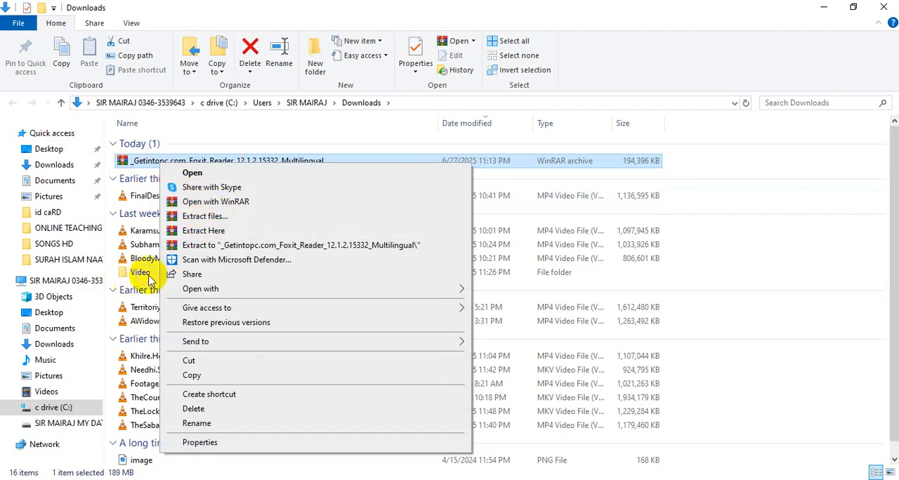
{"action": "left_click", "coordinate": [211, 220]}
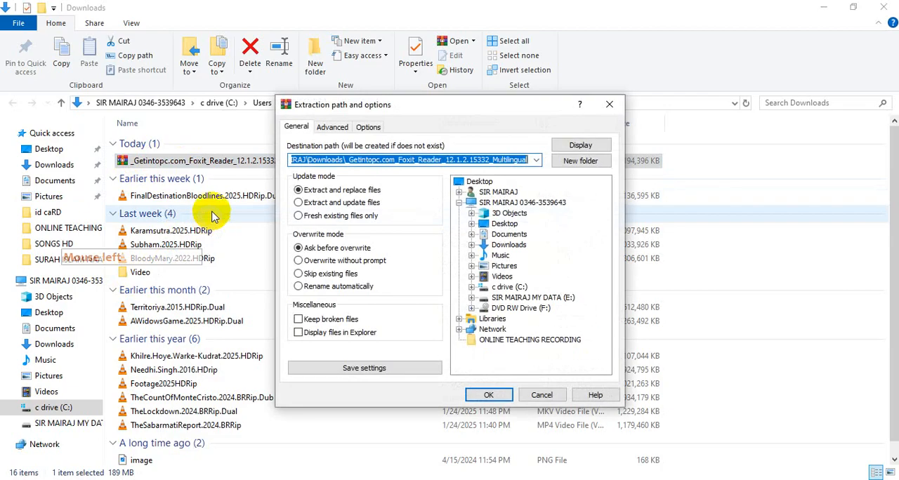
{"action": "left_click", "coordinate": [488, 395]}
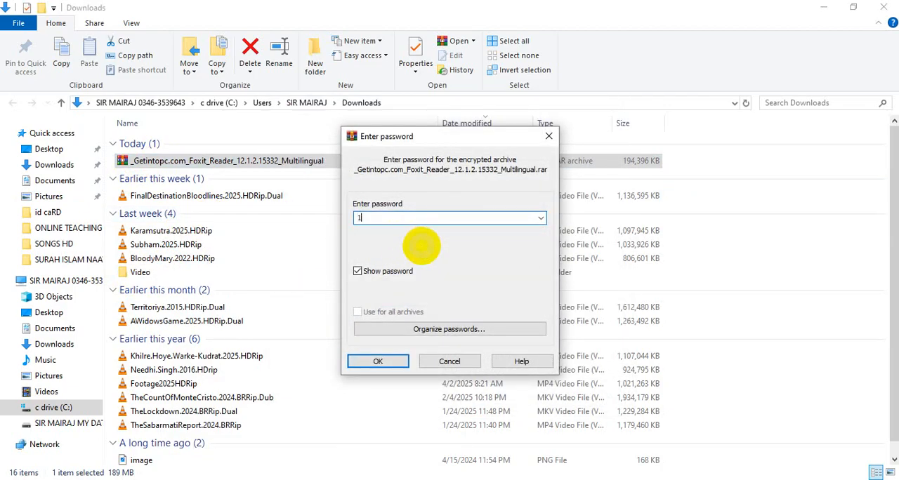
{"action": "type", "text": "123"}
{"action": "left_click", "coordinate": [378, 361]}
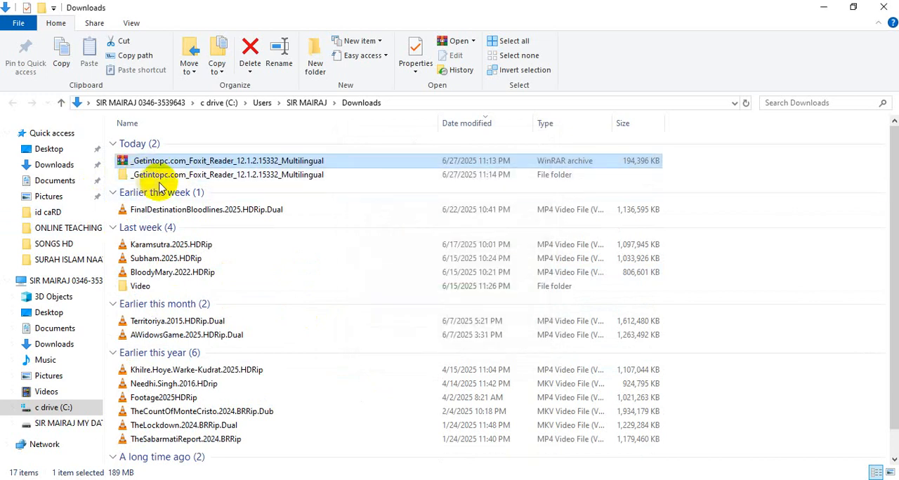
Step: Open the extracted Foxit Reader folders and launch the FoxitPDFReader1212_L10N_Setup_Prom installer with English as the setup language
{"action": "double_click", "coordinate": [181, 175]}
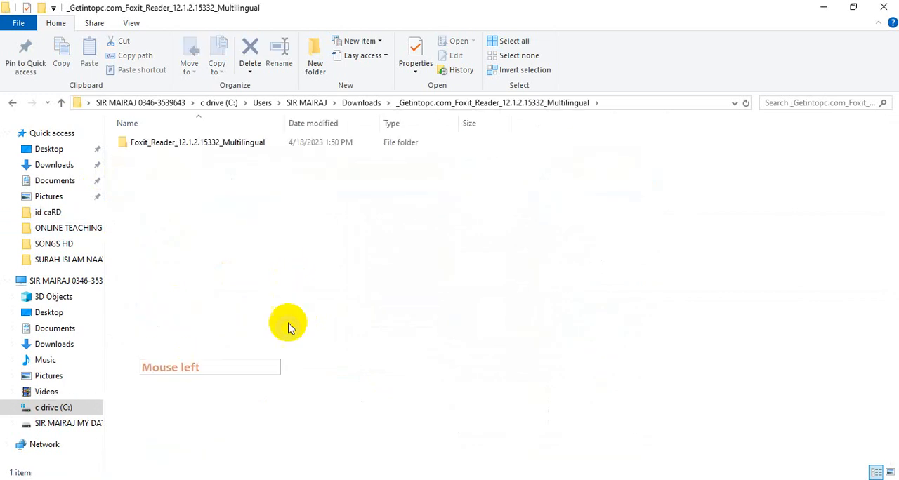
{"action": "double_click", "coordinate": [200, 144]}
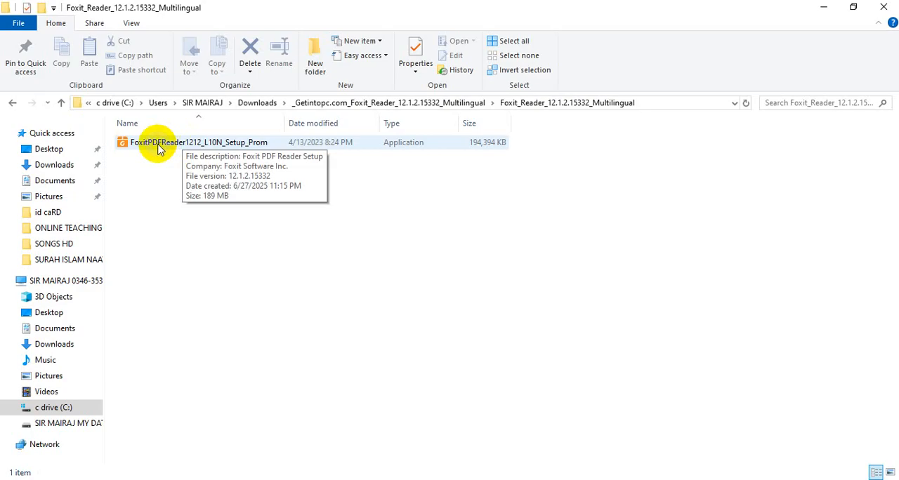
{"action": "double_click", "coordinate": [158, 144]}
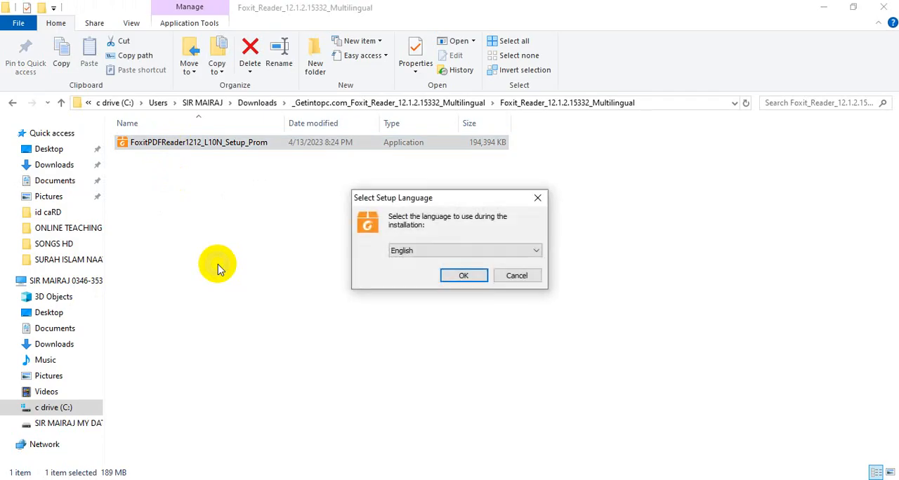
{"action": "left_click", "coordinate": [445, 278]}
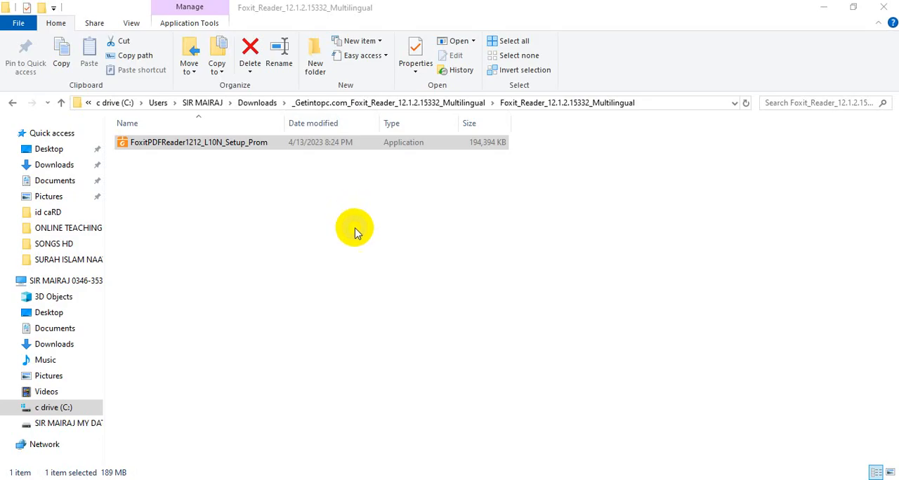
Step: Try to bring the Foxit setup window to the front, minimizing File Explorer and Chrome to look for it on the desktop
{"action": "mouse_move", "coordinate": [343, 478]}
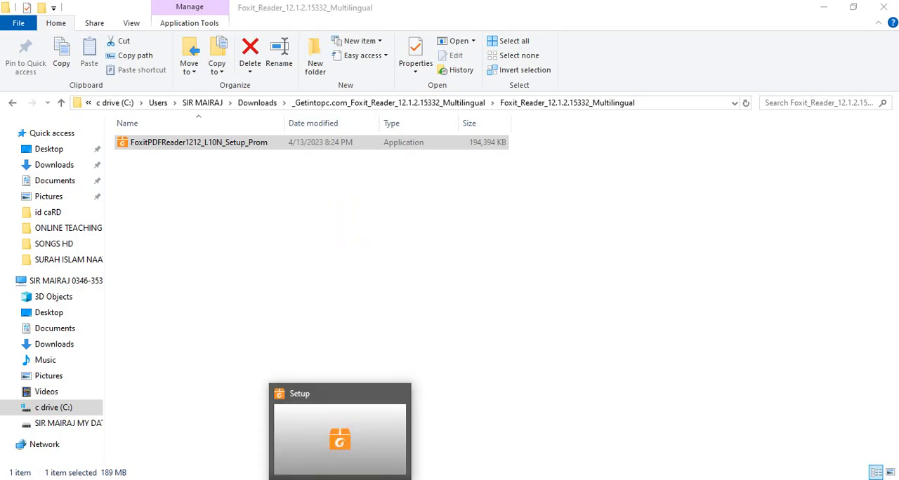
{"action": "left_click", "coordinate": [438, 223]}
{"action": "left_click", "coordinate": [281, 422]}
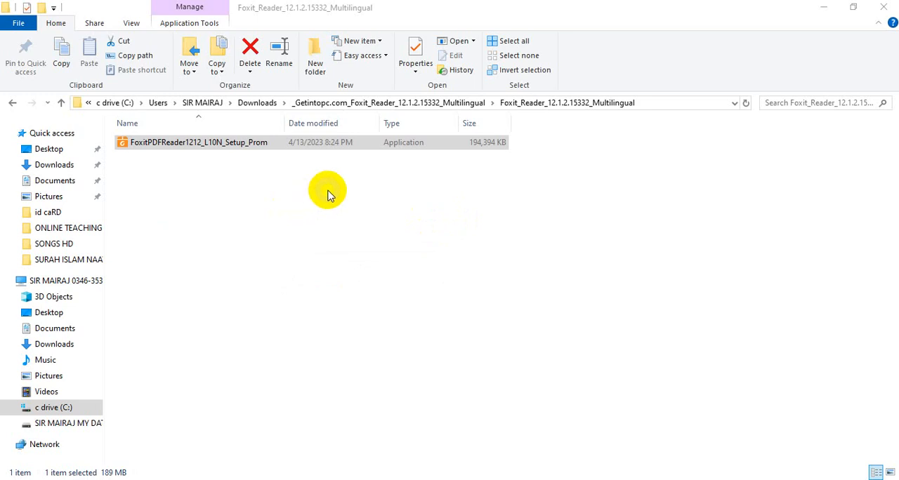
{"action": "left_click", "coordinate": [824, 7]}
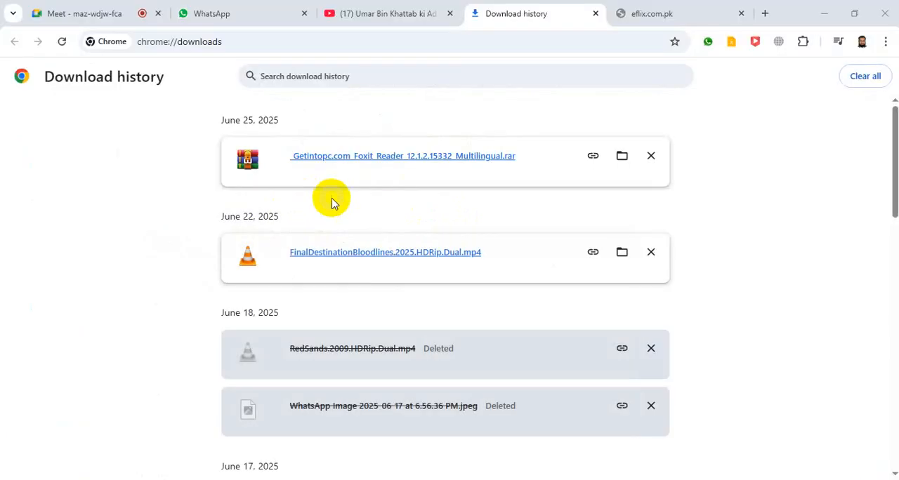
{"action": "left_click", "coordinate": [826, 16]}
{"action": "left_click", "coordinate": [823, 10]}
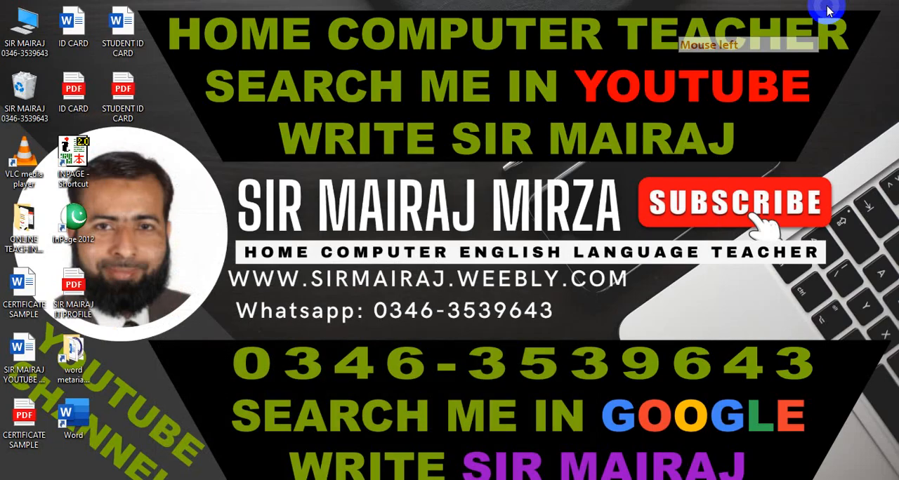
{"action": "left_click", "coordinate": [302, 370]}
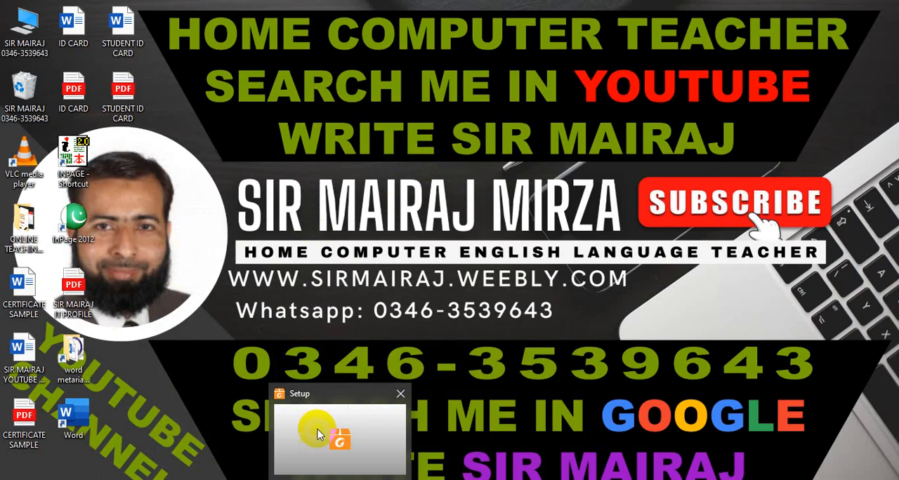
{"action": "left_click", "coordinate": [297, 419]}
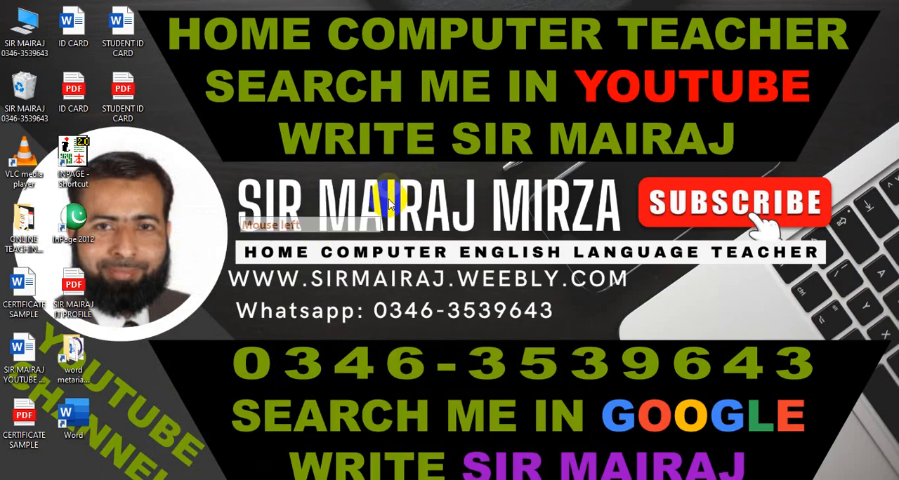
{"action": "mouse_move", "coordinate": [340, 479]}
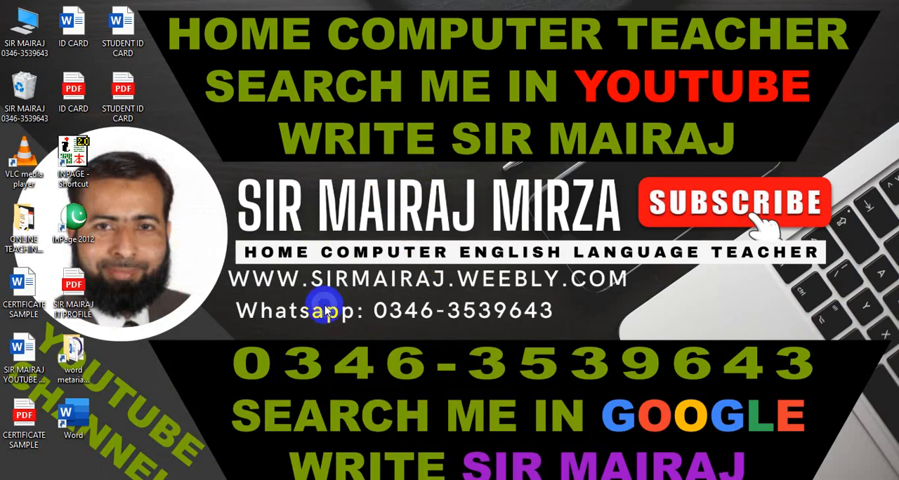
Step: Return to the Foxit Reader folder and run the installer as administrator with English as the setup language
{"action": "mouse_move", "coordinate": [308, 479]}
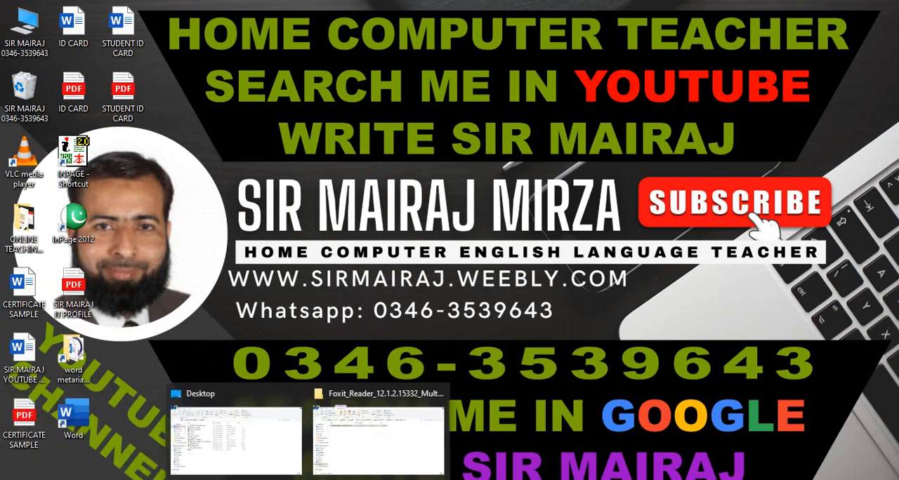
{"action": "left_click", "coordinate": [358, 400]}
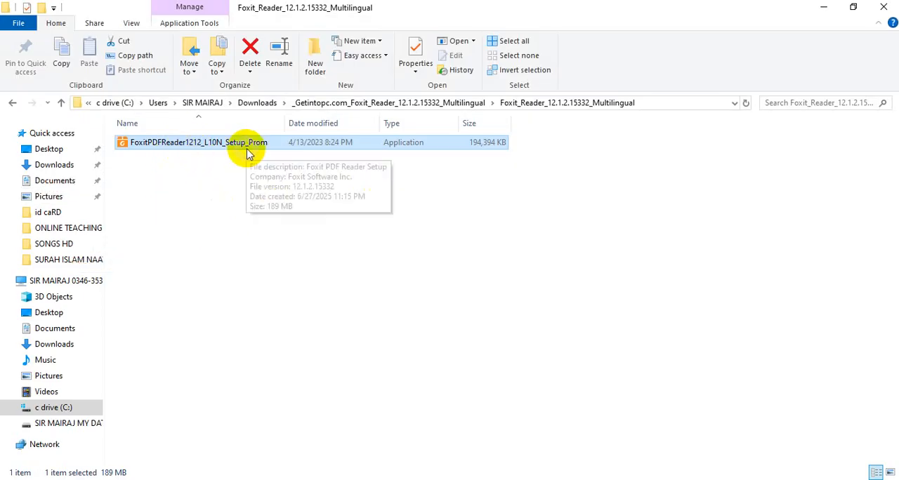
{"action": "double_click", "coordinate": [247, 149]}
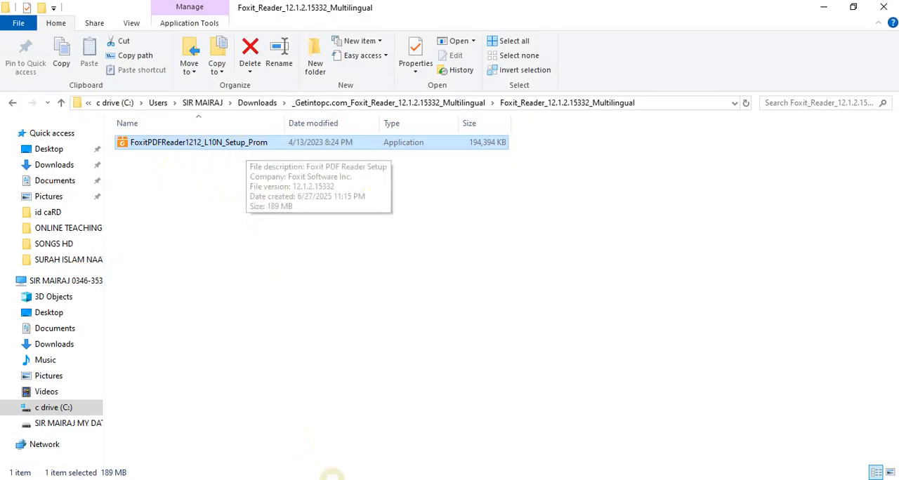
{"action": "right_click", "coordinate": [181, 141]}
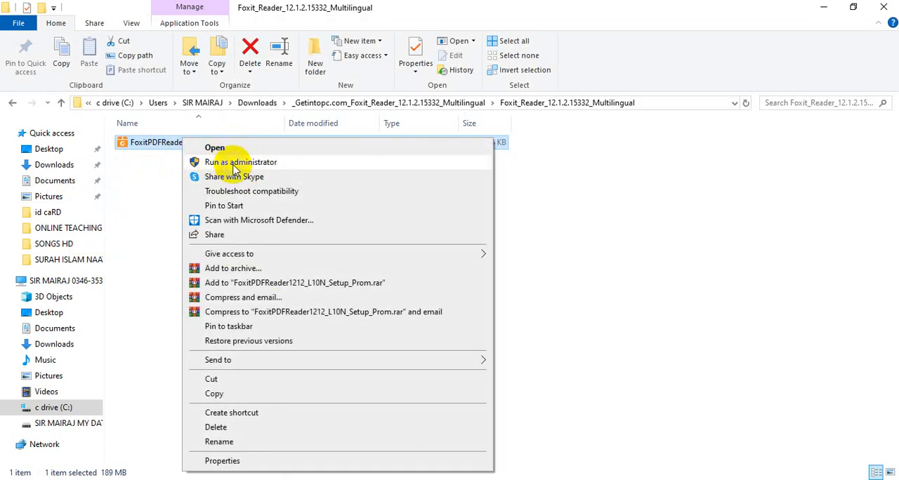
{"action": "left_click", "coordinate": [236, 168]}
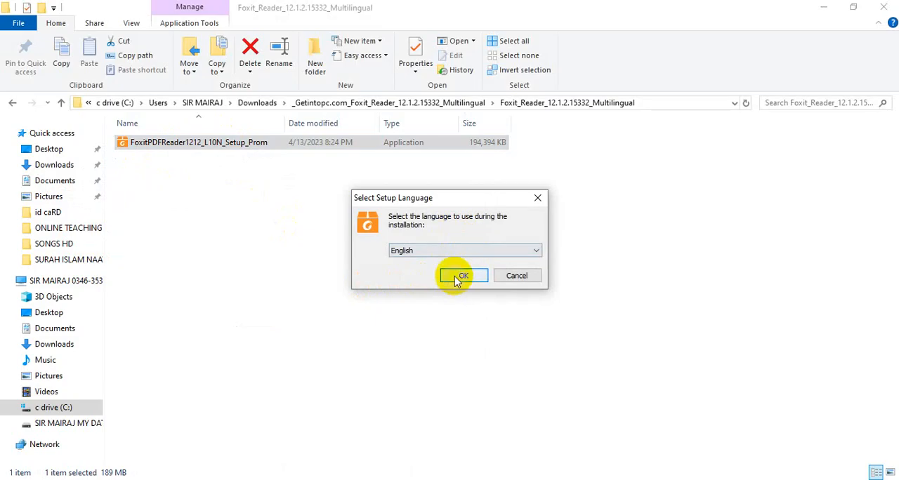
{"action": "left_click", "coordinate": [455, 276]}
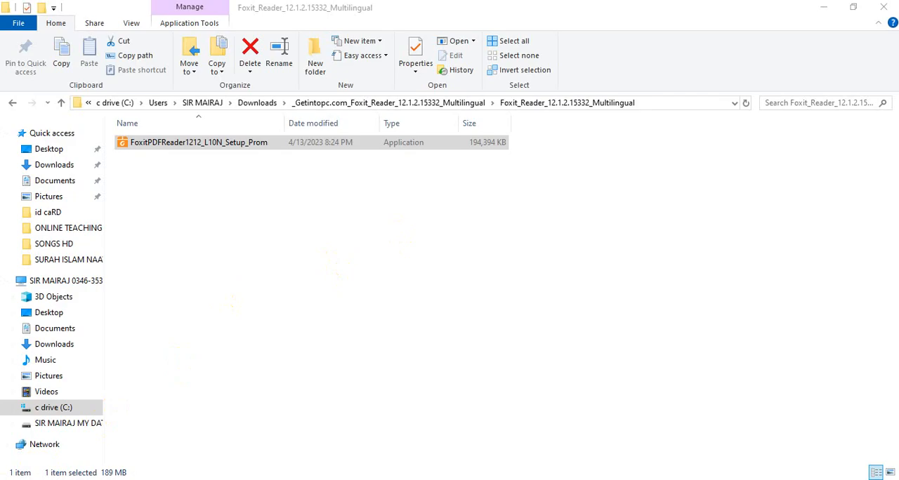
Step: Minimize the Foxit Reader folder window to look for the setup window on the desktop
{"action": "left_click", "coordinate": [12, 479]}
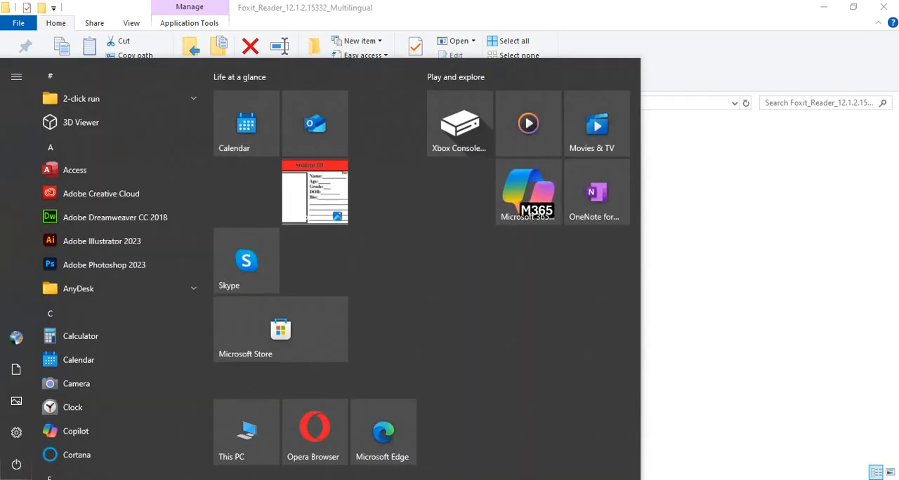
{"action": "left_click", "coordinate": [13, 479]}
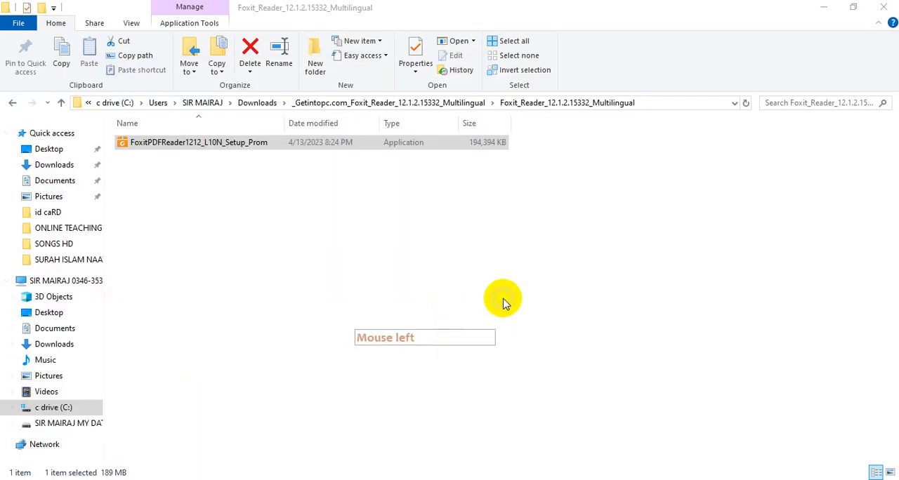
{"action": "mouse_move", "coordinate": [372, 479]}
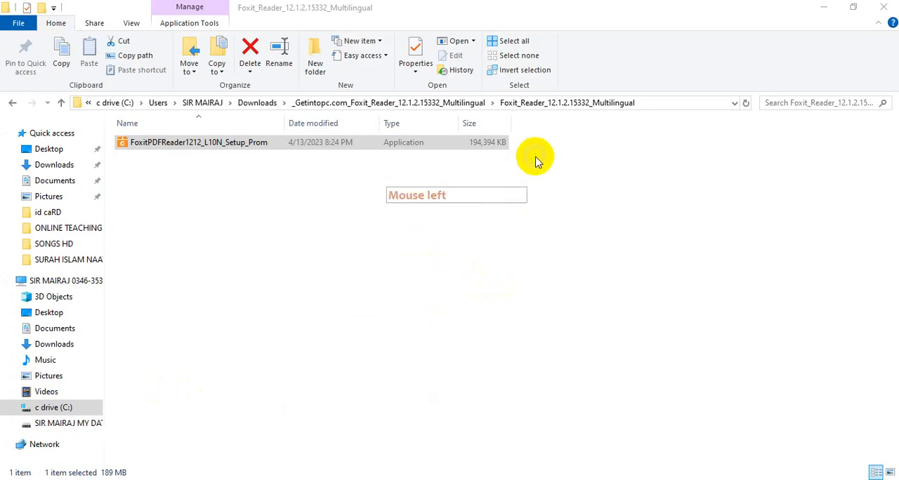
{"action": "left_click", "coordinate": [823, 12]}
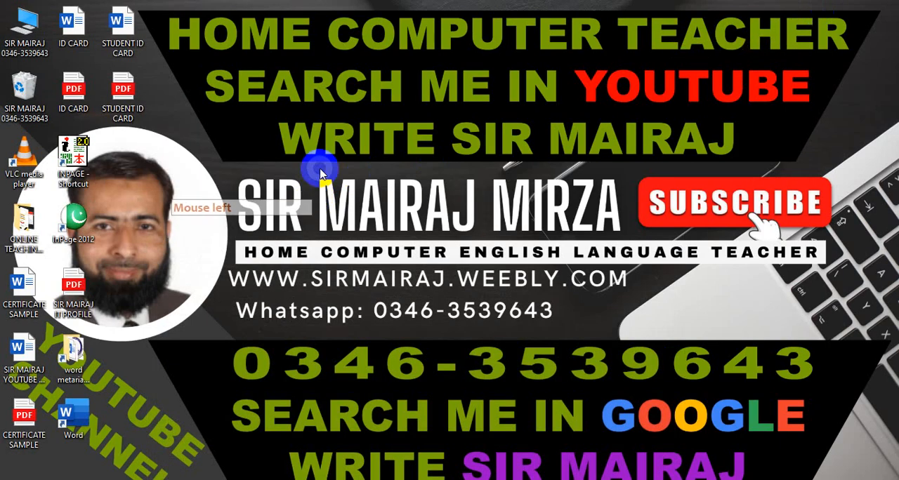